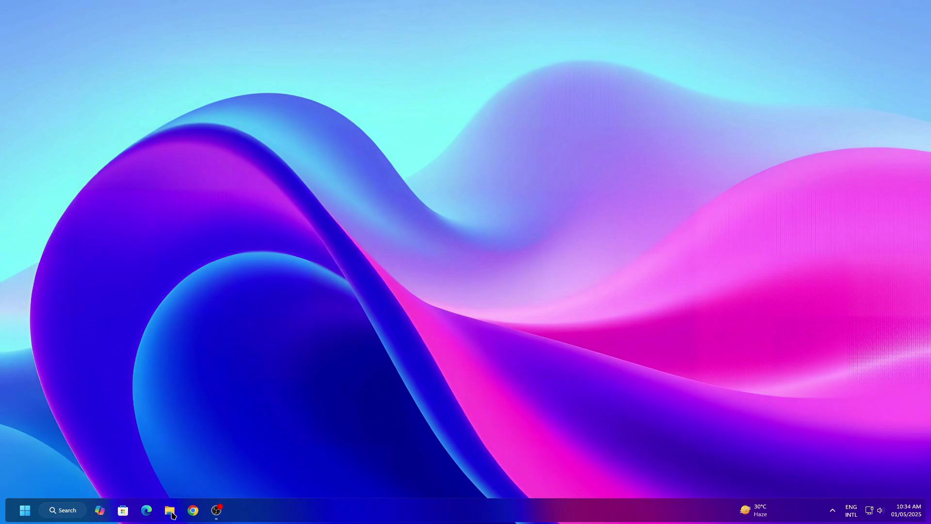
Open File Explorer in a maximized window and go to Local Disk (C:) under This PC.
click(170, 512)
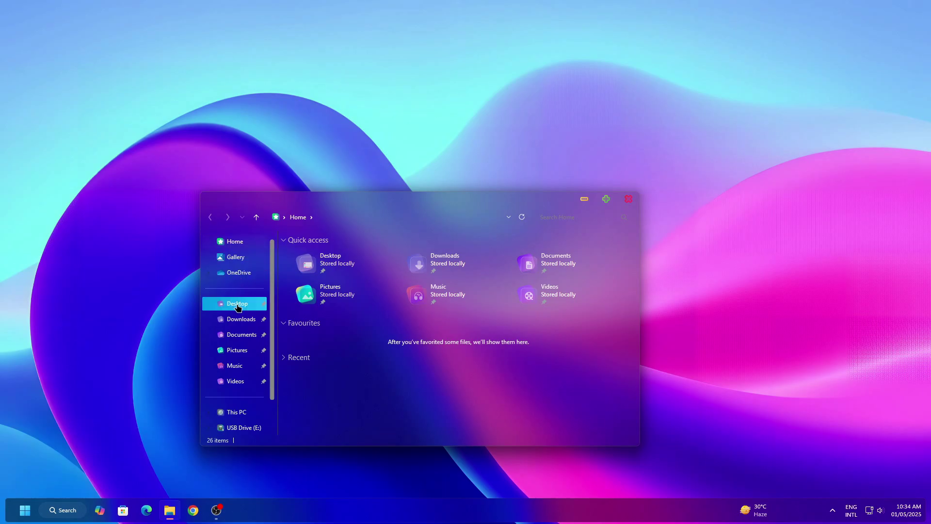
scroll(235, 402, down, 1)
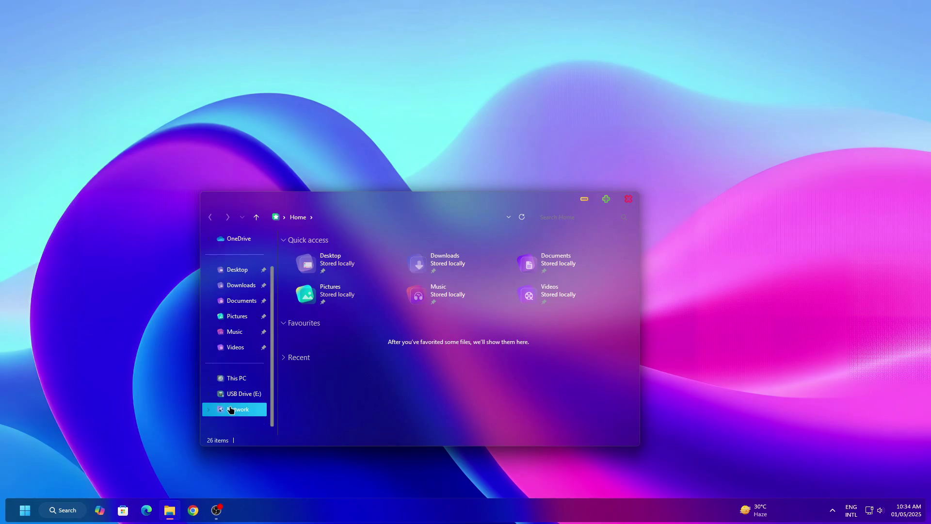
click(607, 199)
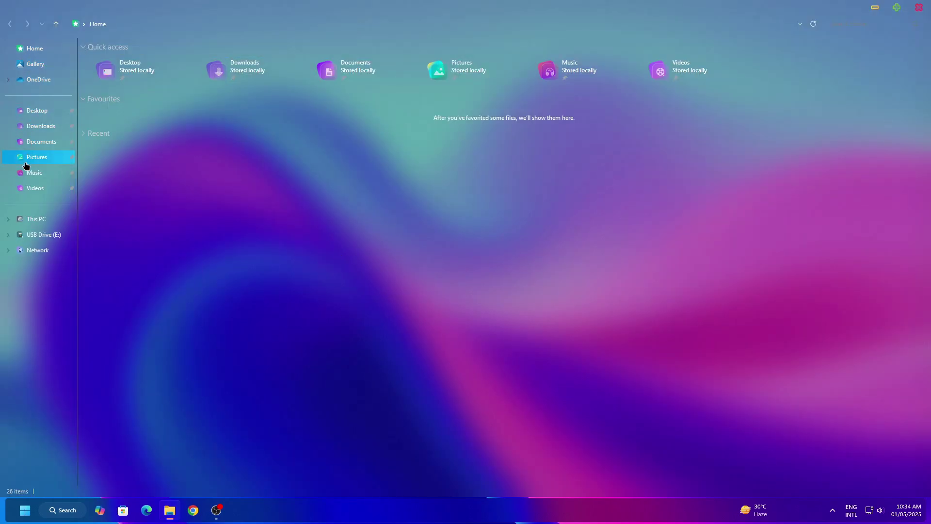
click(30, 219)
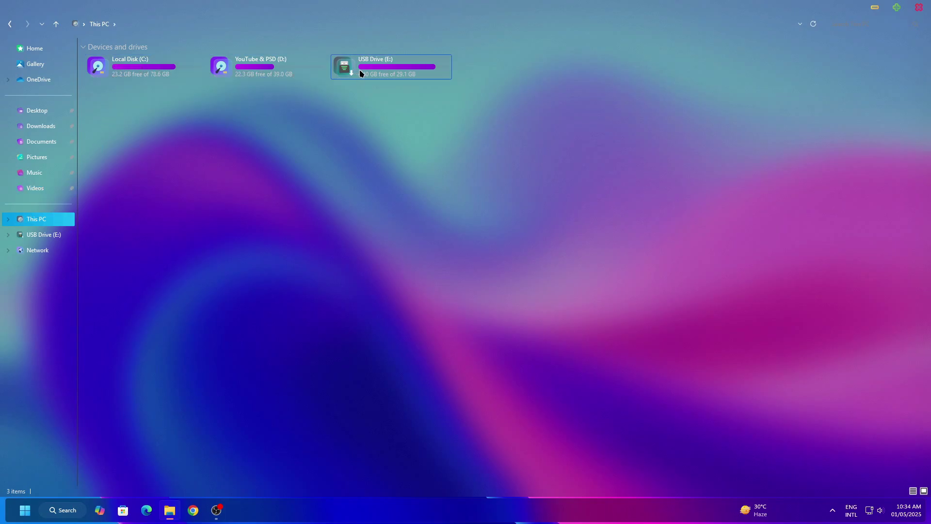
click(177, 68)
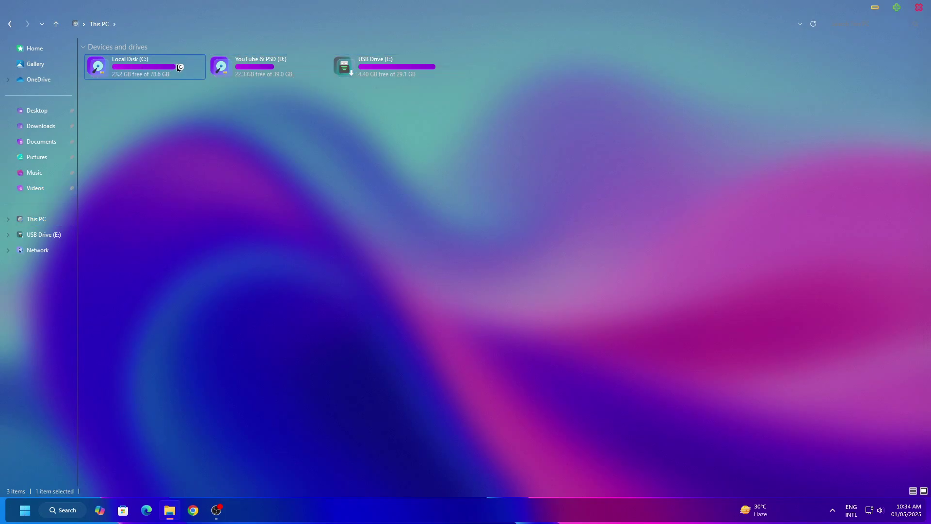
right_click(179, 67)
click(188, 71)
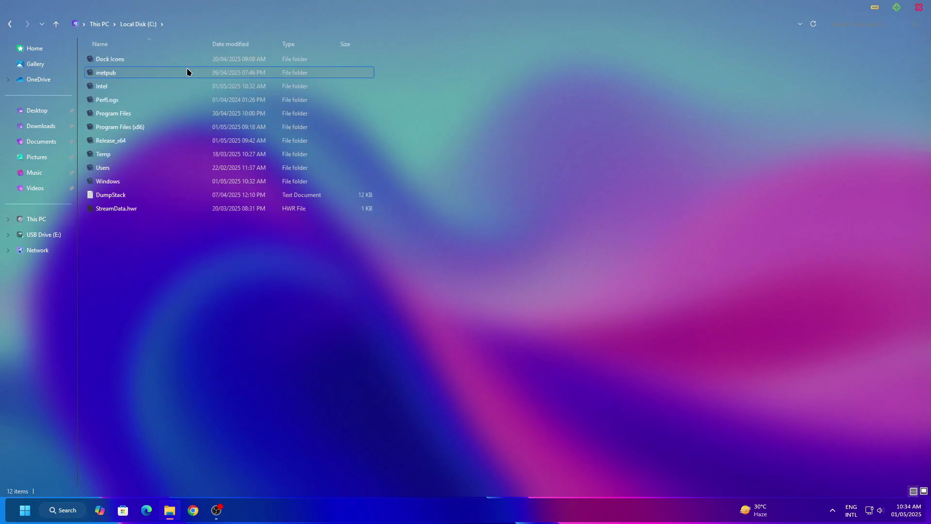
Show the contents of Local Disk (C:) as large icons and shrink them to medium icons.
right_click(203, 241)
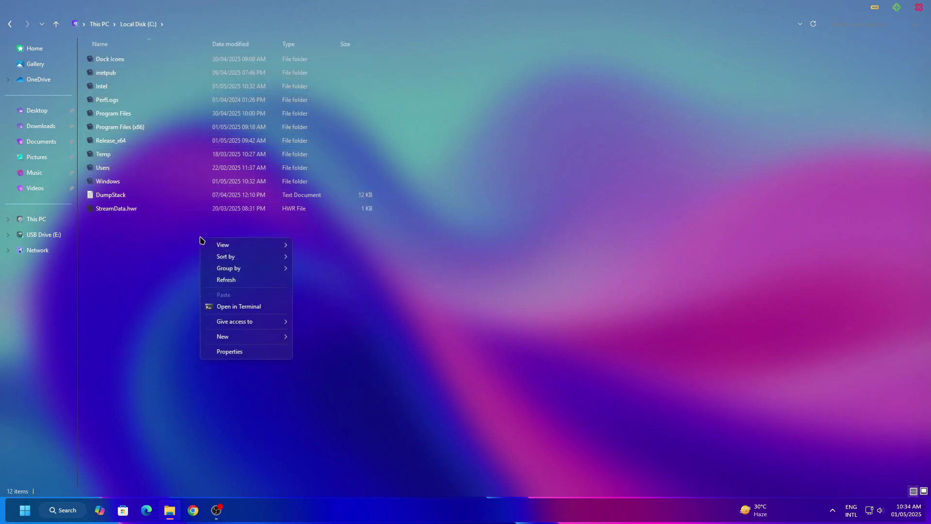
mouse_move(218, 245)
click(309, 258)
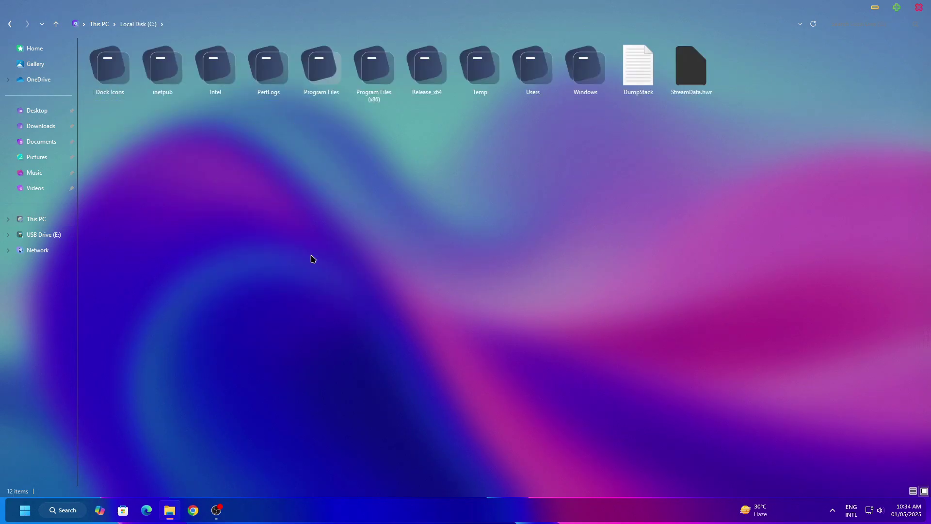
ctrl+scroll(318, 224, down, 4)
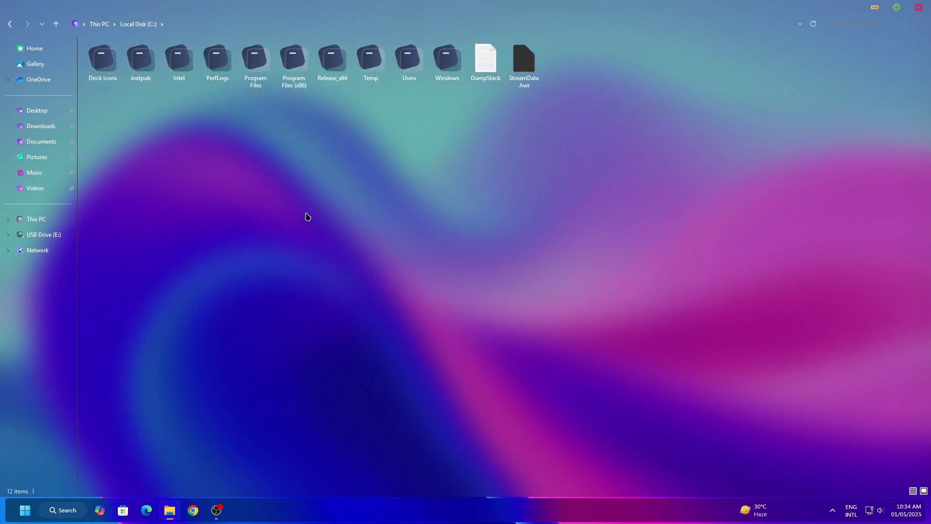
Set the Local Disk (C:) folder view to Details, restore the window to its smaller size and close it.
right_click(307, 216)
mouse_move(329, 221)
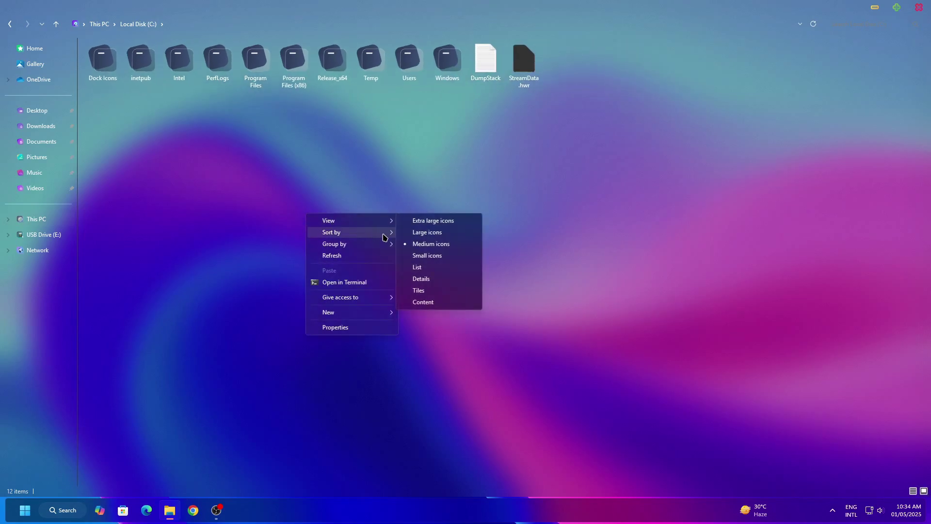
click(425, 278)
double_click(431, 9)
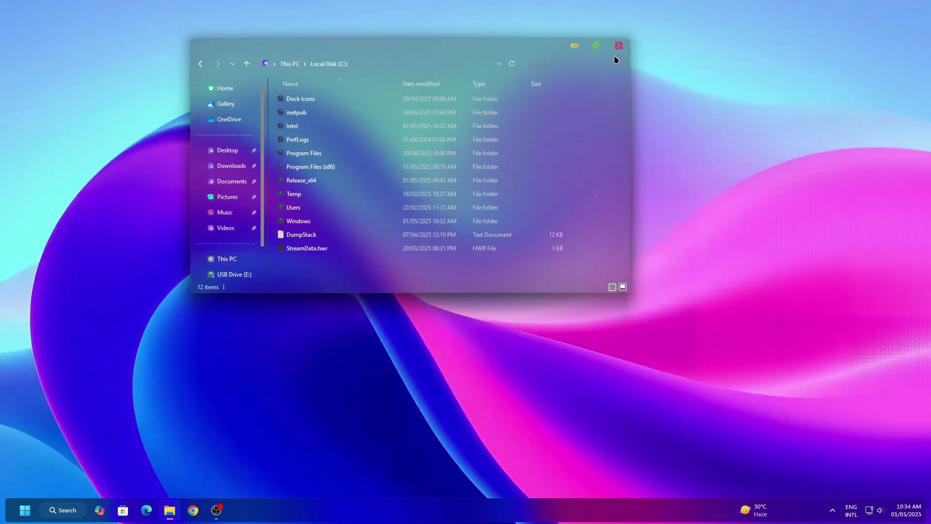
click(619, 48)
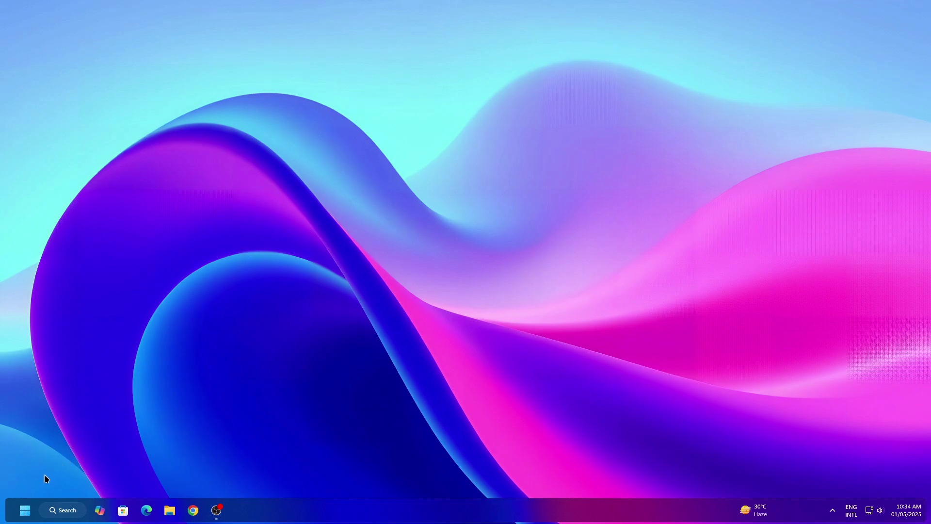
Look through the Start menu's full app list to its end and return to the # section through the letter index.
click(21, 506)
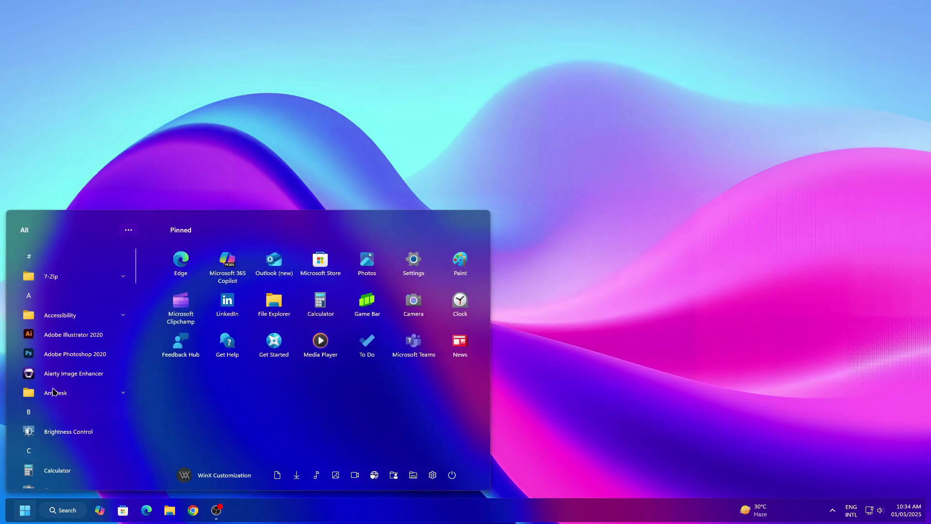
scroll(73, 288, down, 2)
scroll(73, 288, down, 5)
scroll(73, 290, down, 5)
scroll(71, 290, down, 6)
scroll(71, 290, down, 6)
scroll(70, 290, down, 7)
scroll(71, 290, down, 4)
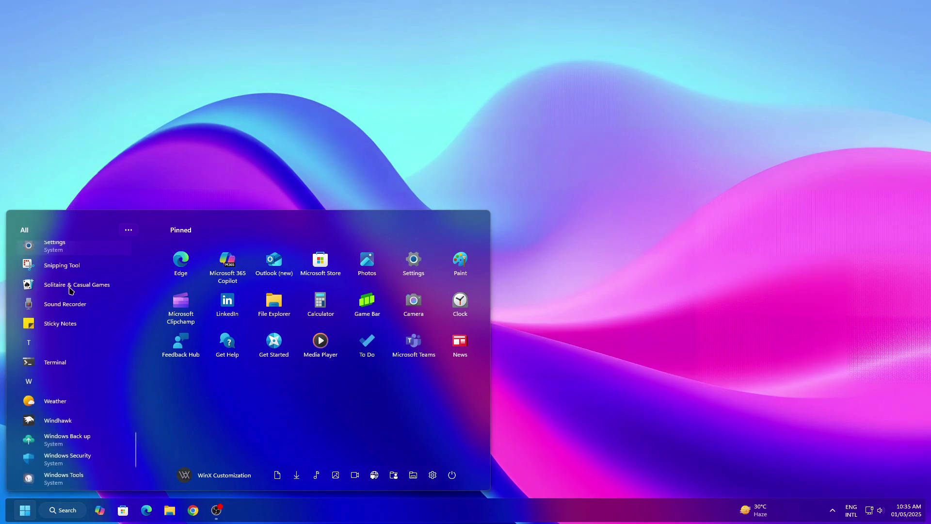
click(127, 231)
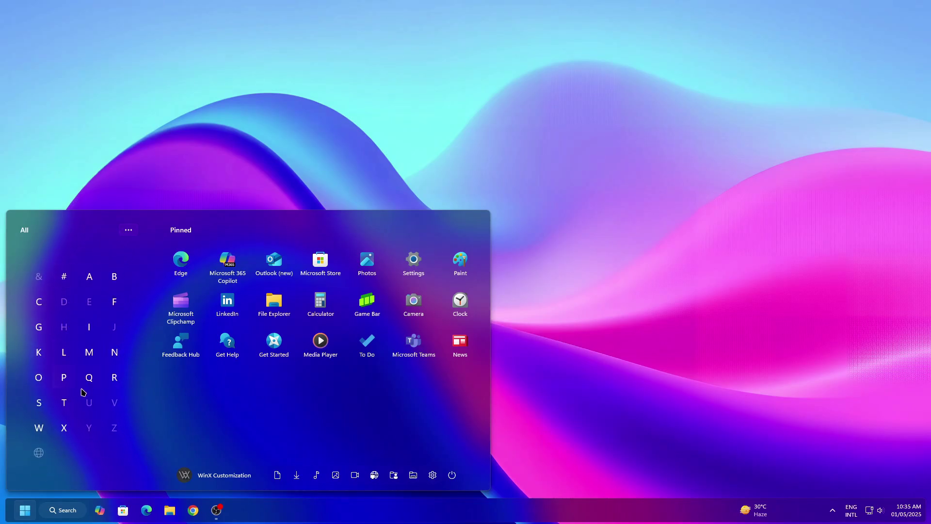
click(63, 276)
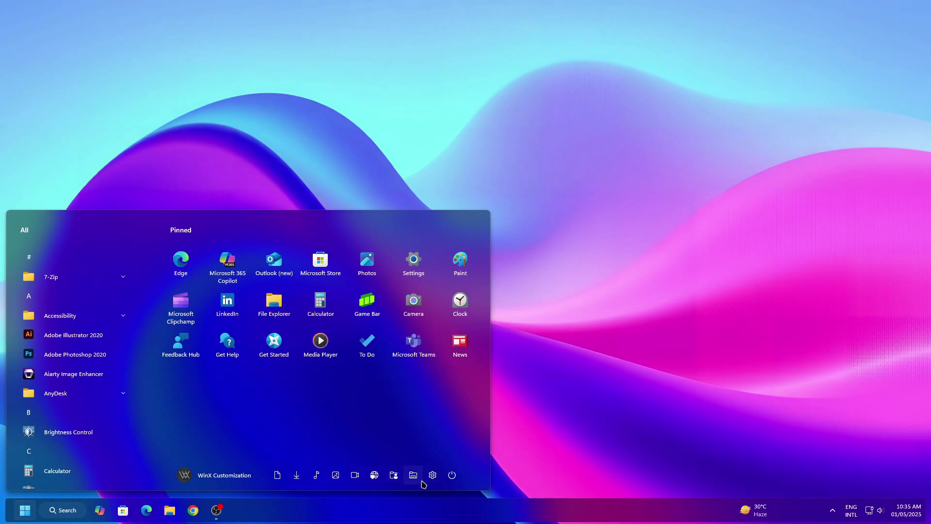
View the power options and the account card in the Start menu, and close the menu.
click(453, 477)
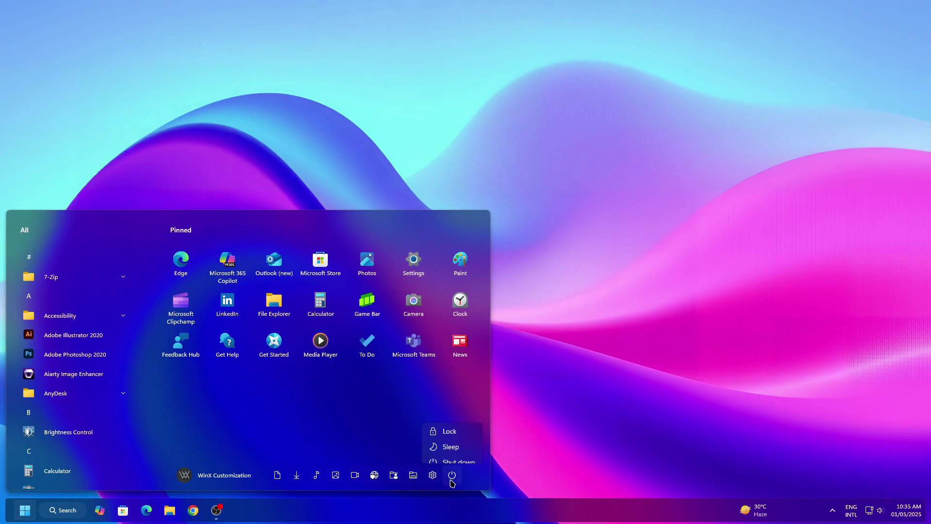
click(402, 446)
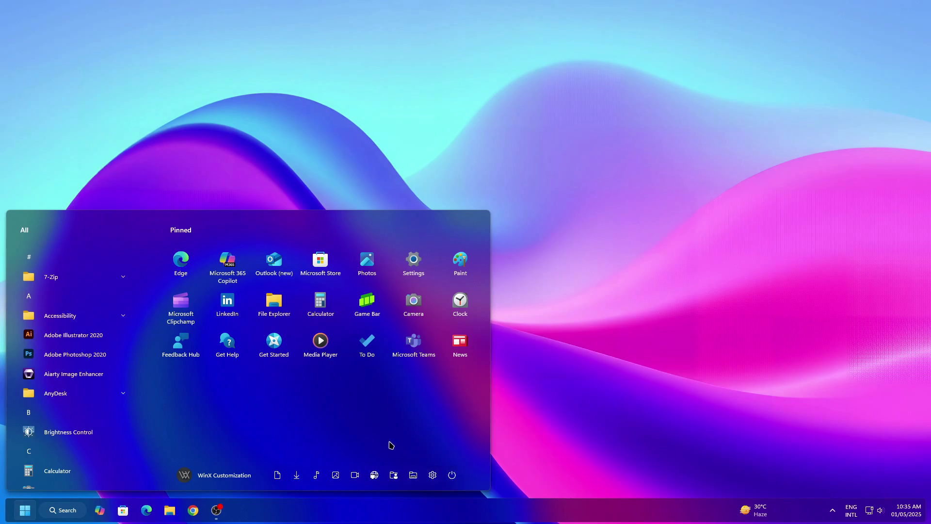
click(232, 475)
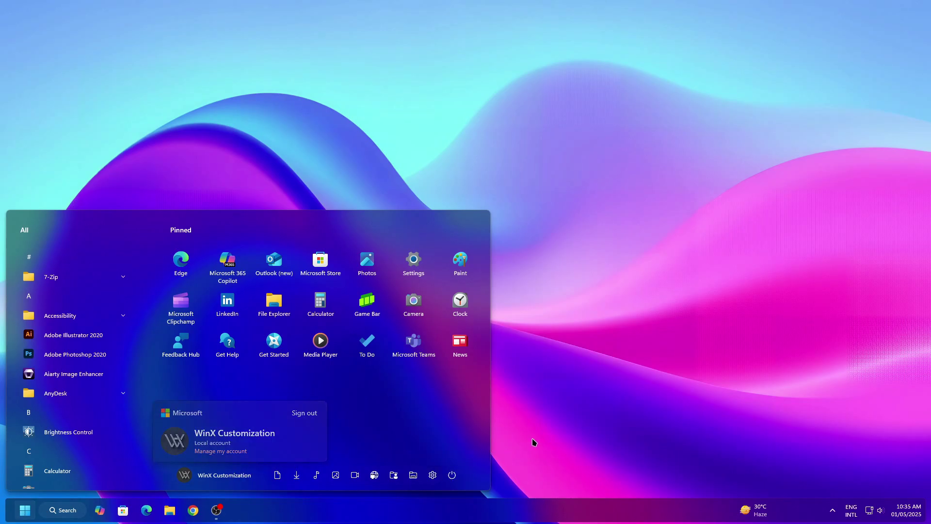
click(534, 441)
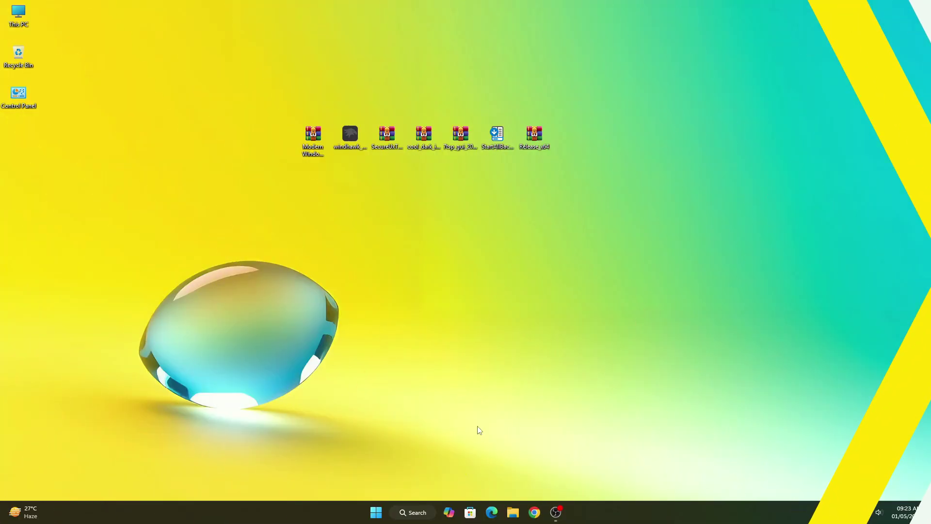
Search Windows for "creat", open Create a restore point and move its dialog nearer the screen's centre.
click(427, 511)
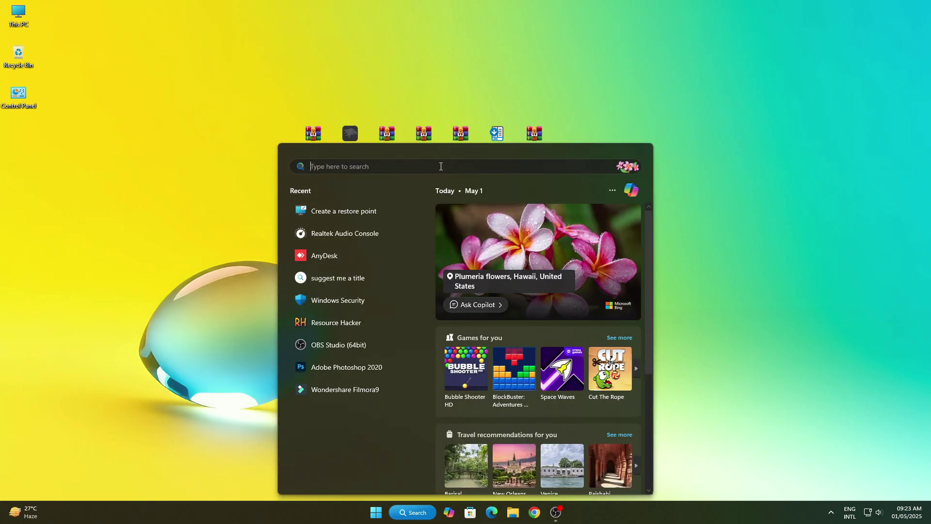
text(cre)
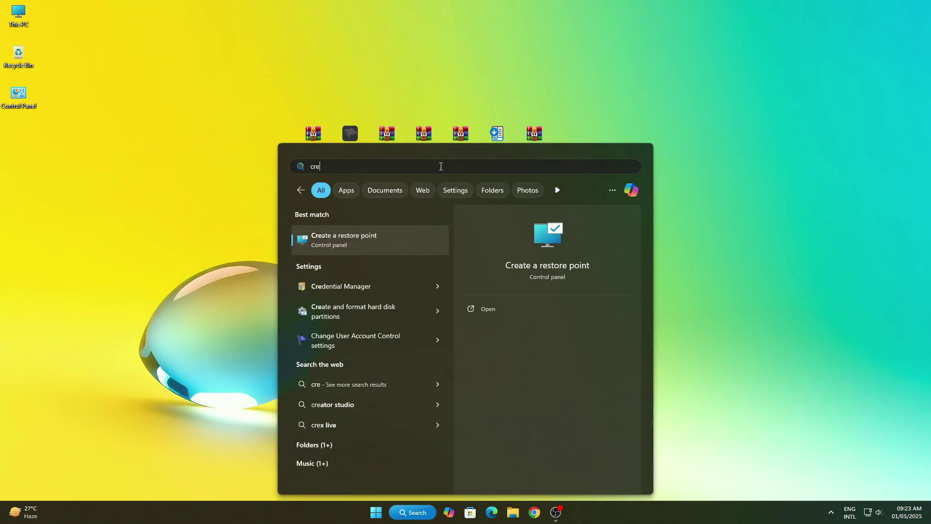
text(at)
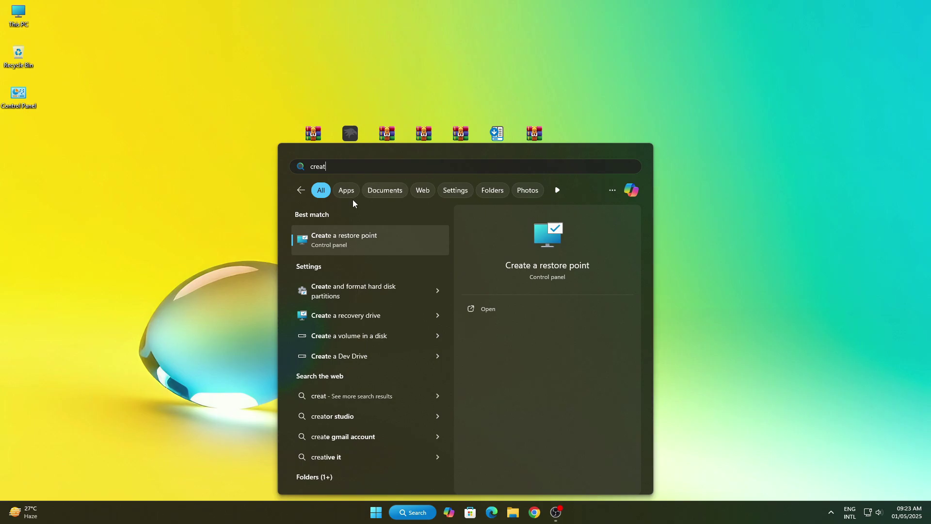
click(335, 245)
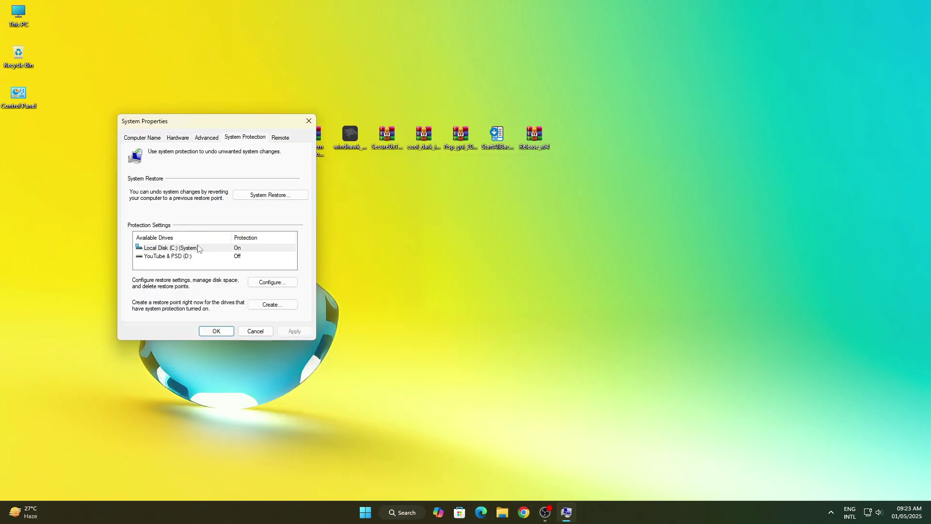
drag(201, 124, 305, 109)
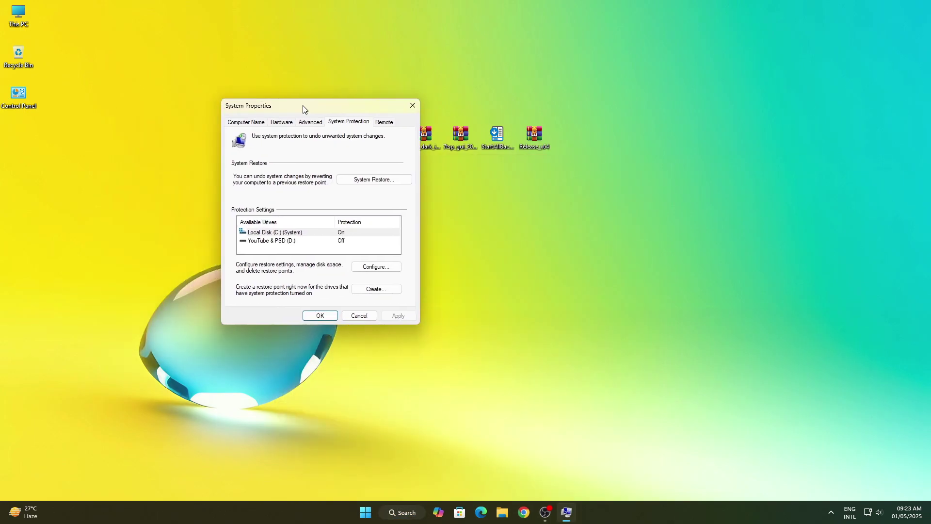
Create a restore point described as "Windows 11" with Local Disk (C:) selected, and close System Properties.
click(299, 234)
click(377, 289)
text(Windows 11)
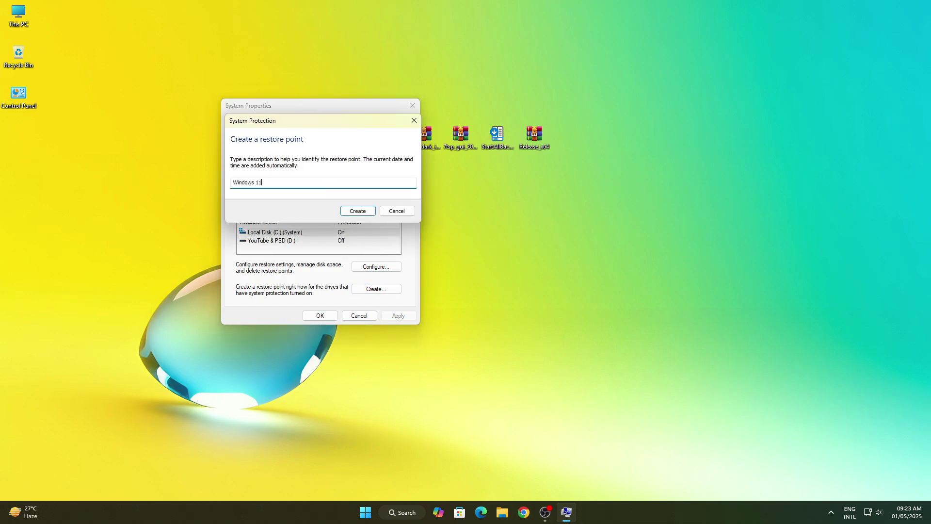
click(363, 212)
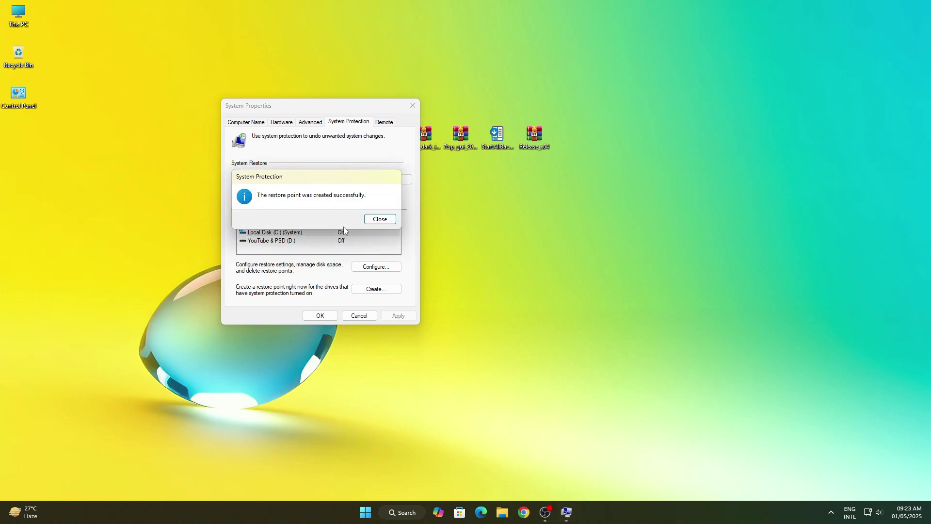
click(380, 220)
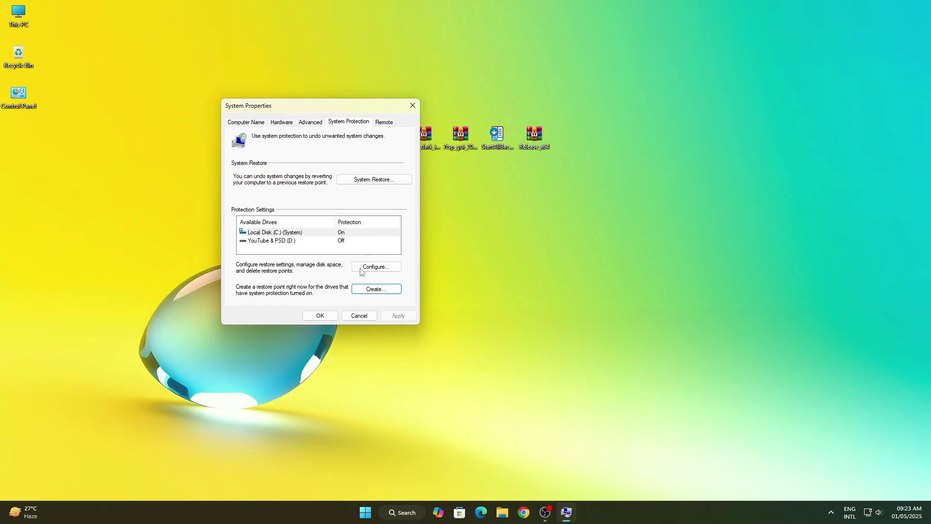
click(318, 315)
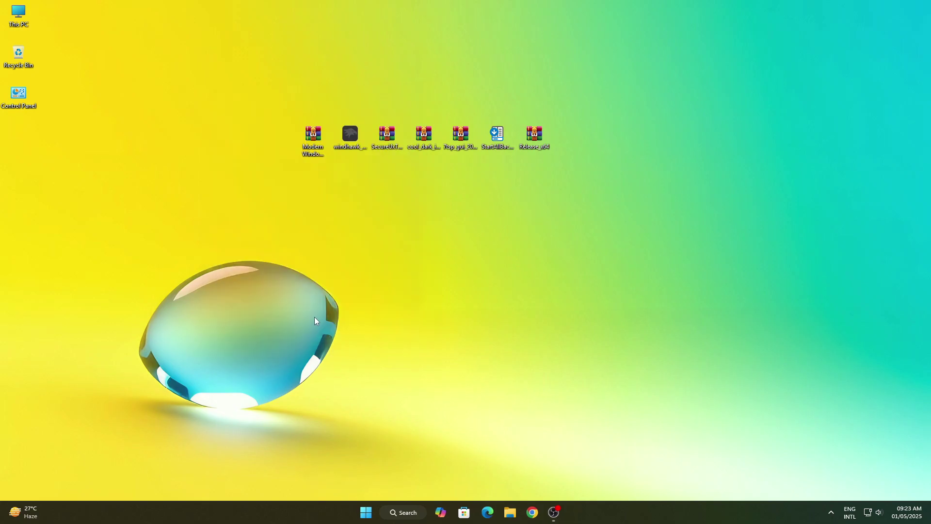
Extract the Modern Windows Theme archive to a Modern Windows Theme folder on the desktop with WinRAR's default options.
right_click(311, 146)
mouse_move(399, 338)
click(495, 351)
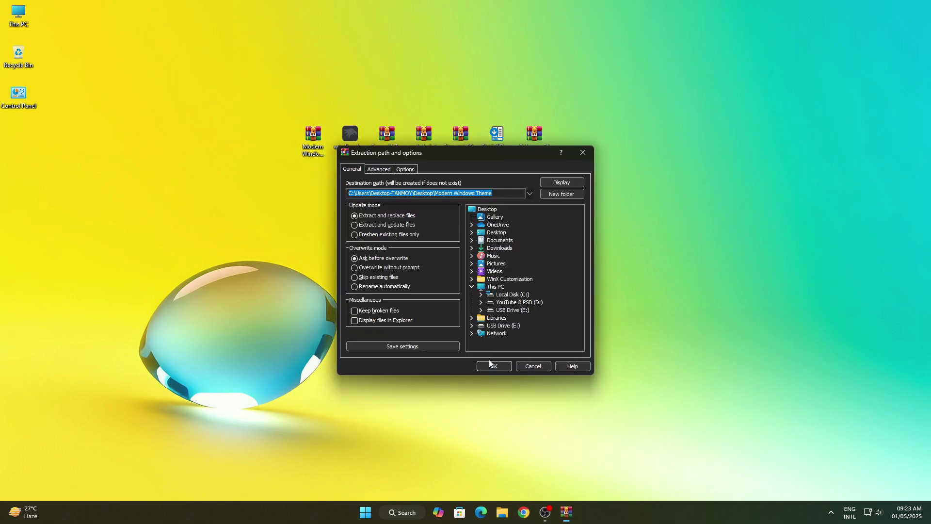
click(491, 363)
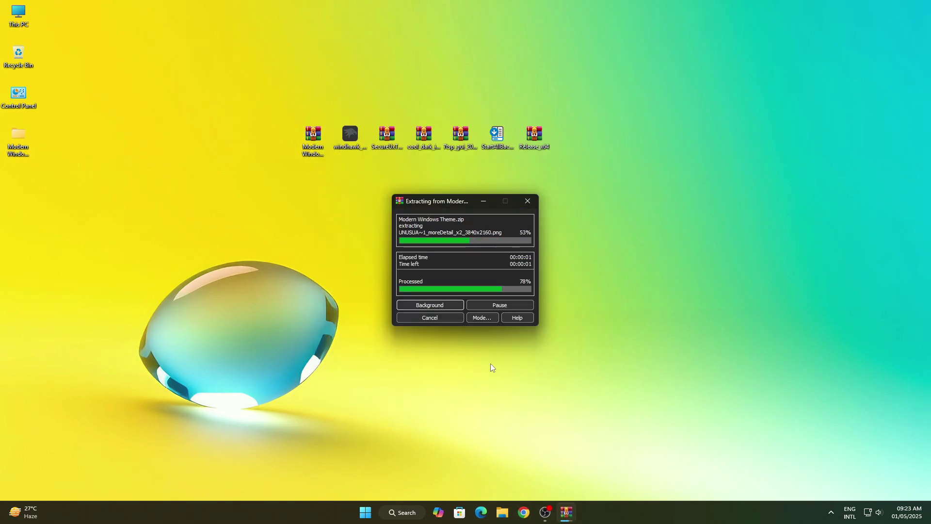
Copy the Modern Windows folder and theme file from the Windows 11 Theme subfolder of the extracted Modern Windows Theme folder.
right_click(19, 148)
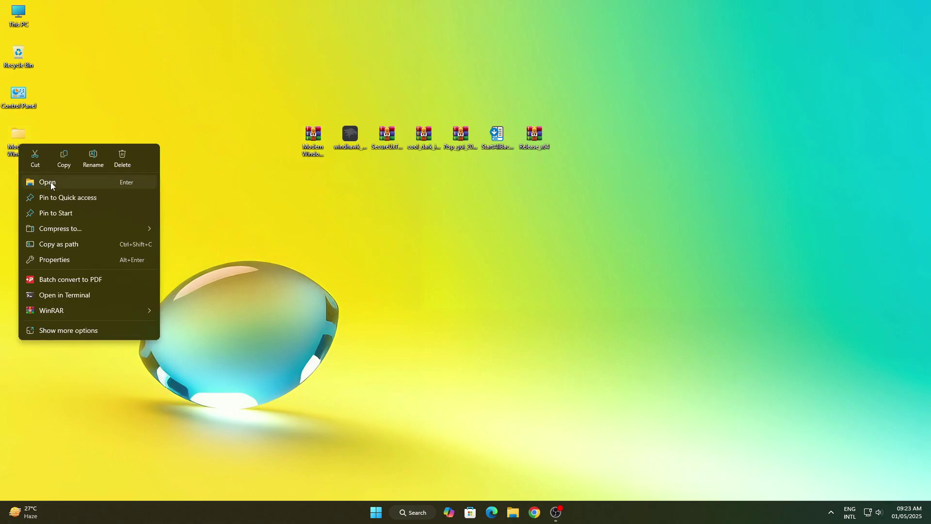
click(51, 182)
click(555, 203)
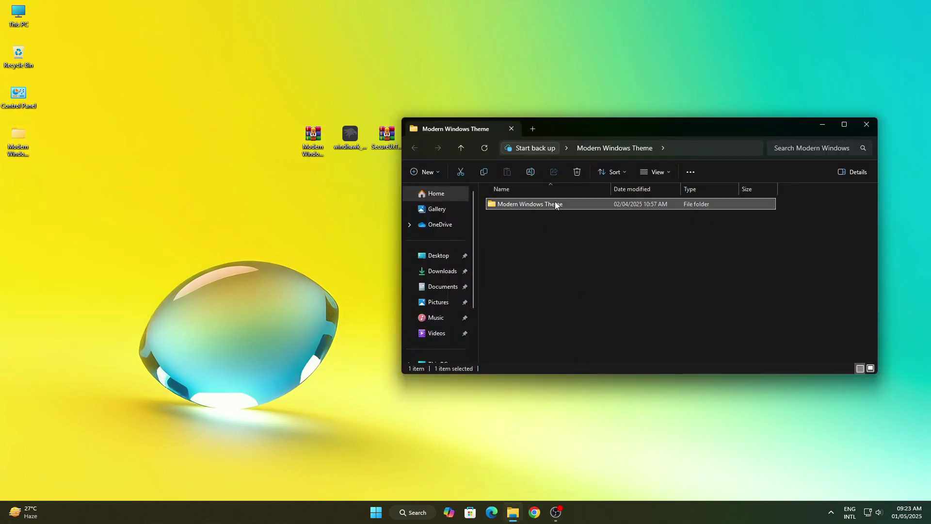
right_click(555, 203)
click(583, 241)
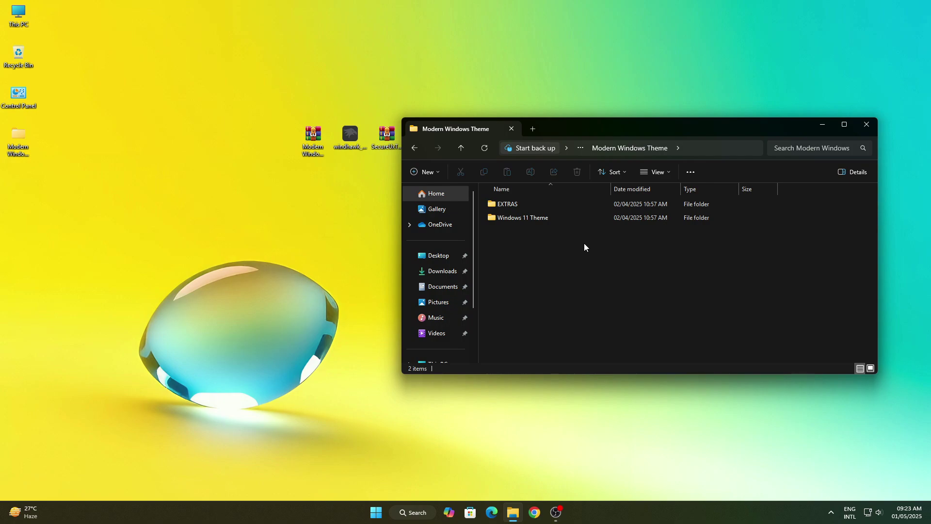
right_click(546, 219)
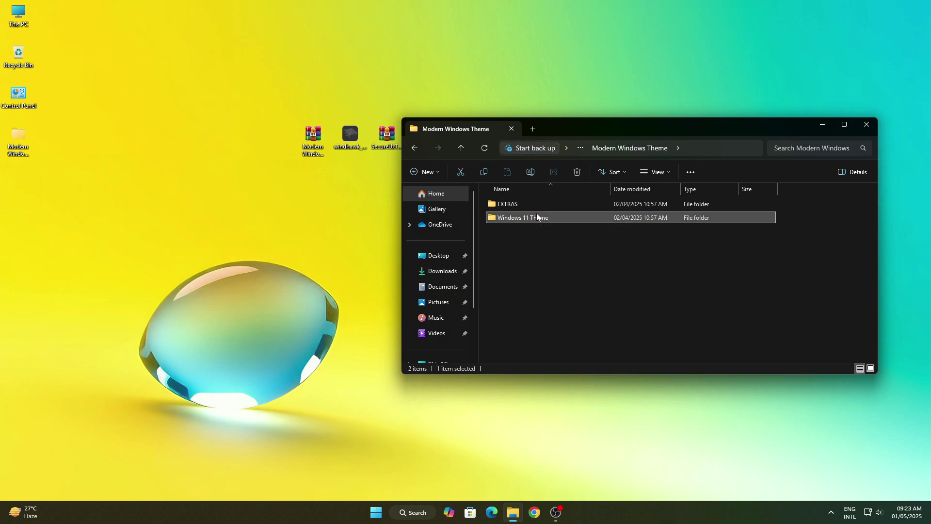
click(561, 251)
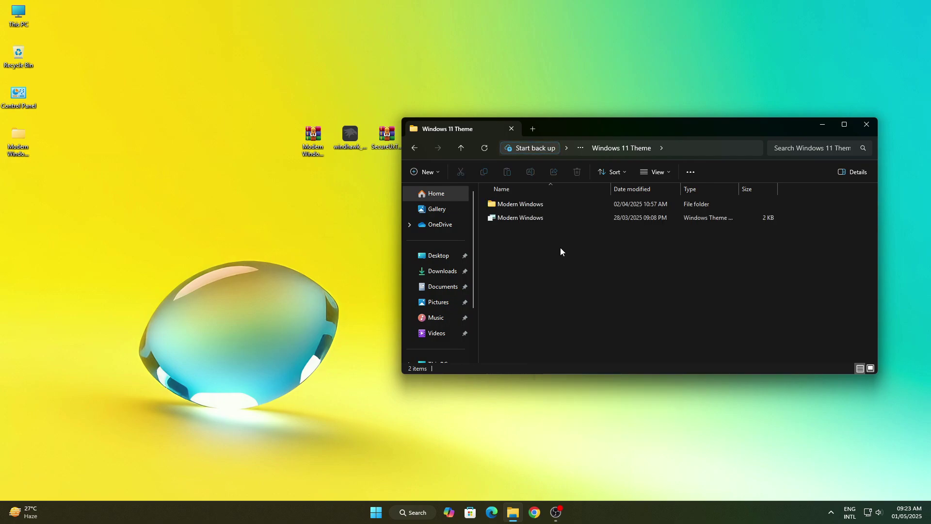
drag(559, 249, 569, 200)
right_click(569, 202)
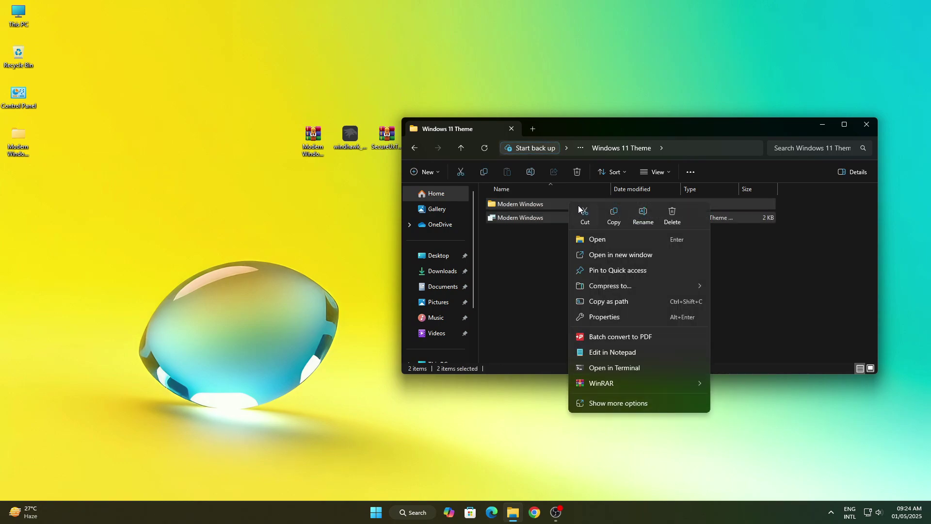
click(614, 217)
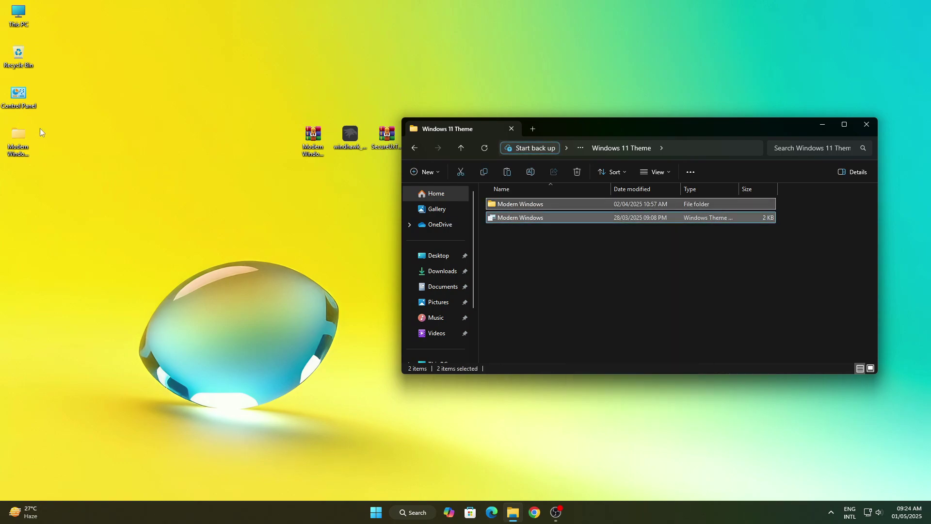
Open Local Disk (C:) from This PC in a separate window, moved so it leaves the archive icons' area beside the theme folder.
click(21, 18)
right_click(20, 18)
click(52, 52)
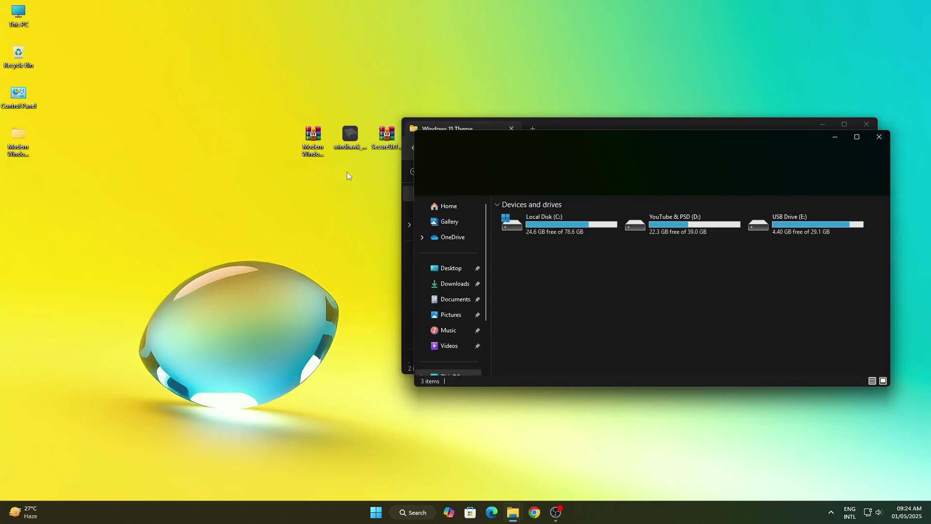
drag(565, 143, 323, 131)
click(334, 205)
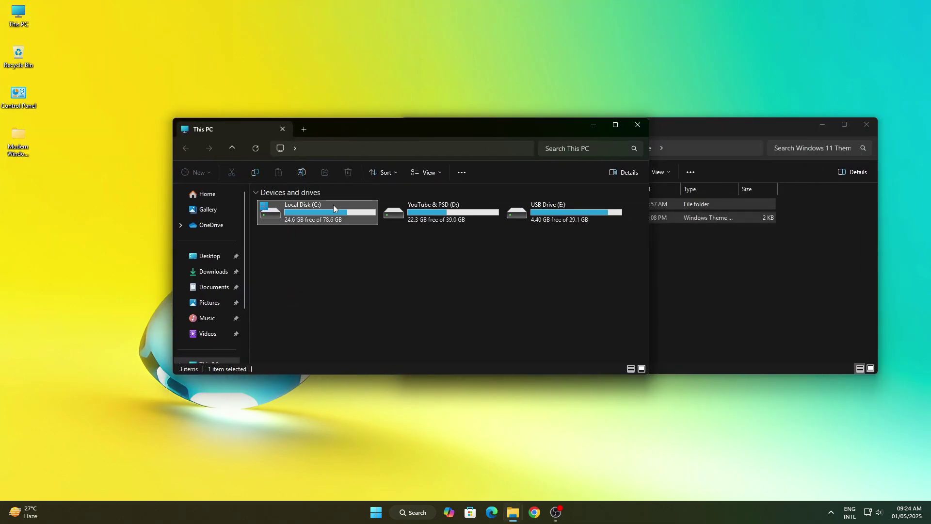
right_click(334, 205)
click(363, 241)
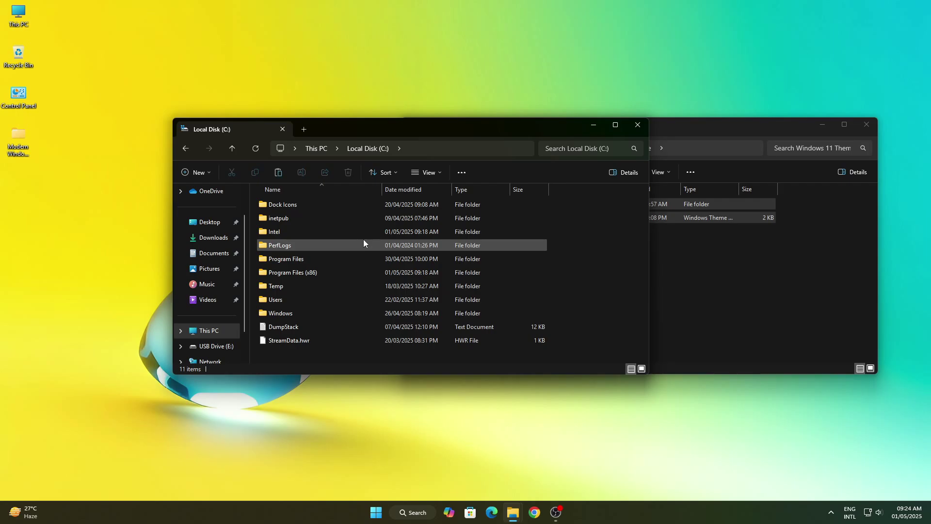
Go to the Themes folder inside Windows\Resources on Local Disk (C:).
right_click(340, 308)
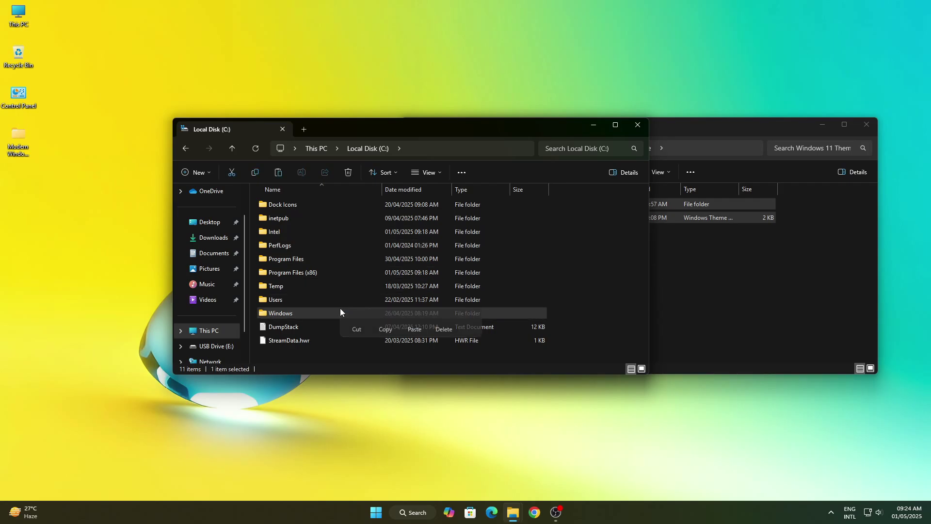
click(363, 120)
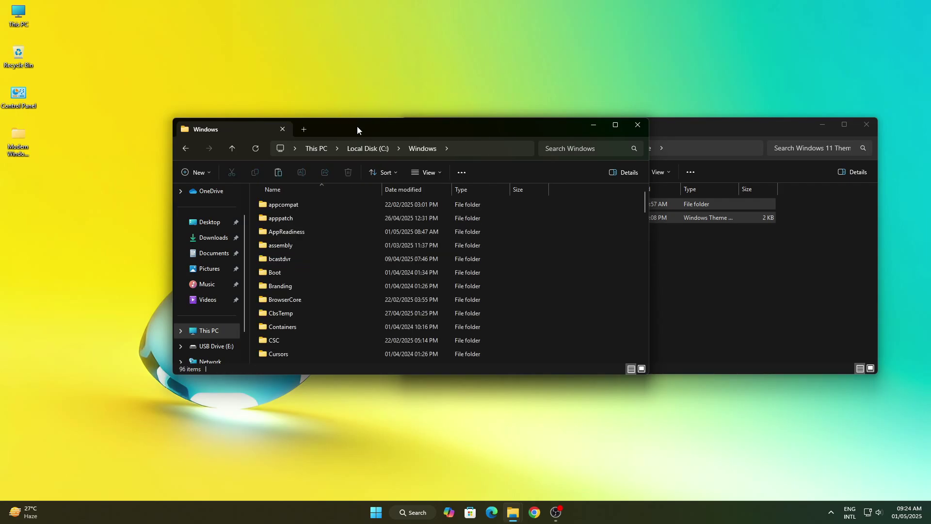
click(344, 230)
key(r)
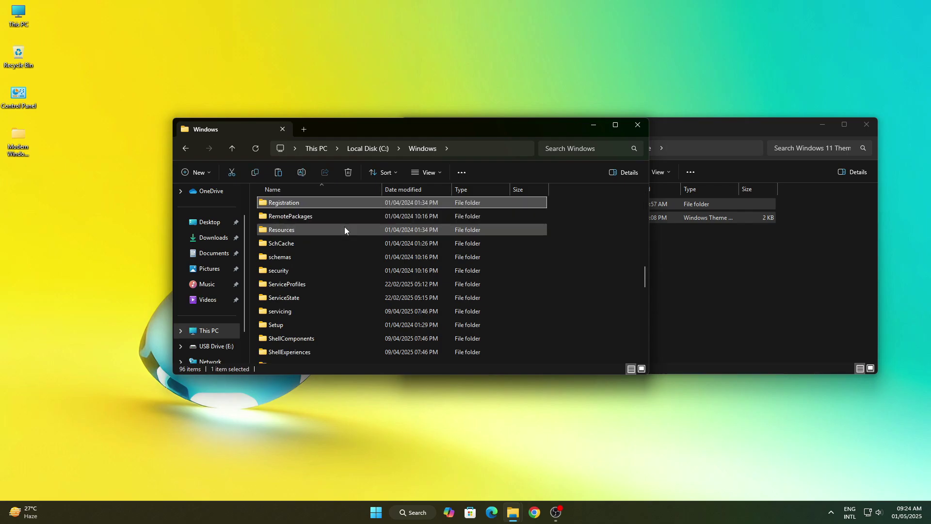
right_click(339, 228)
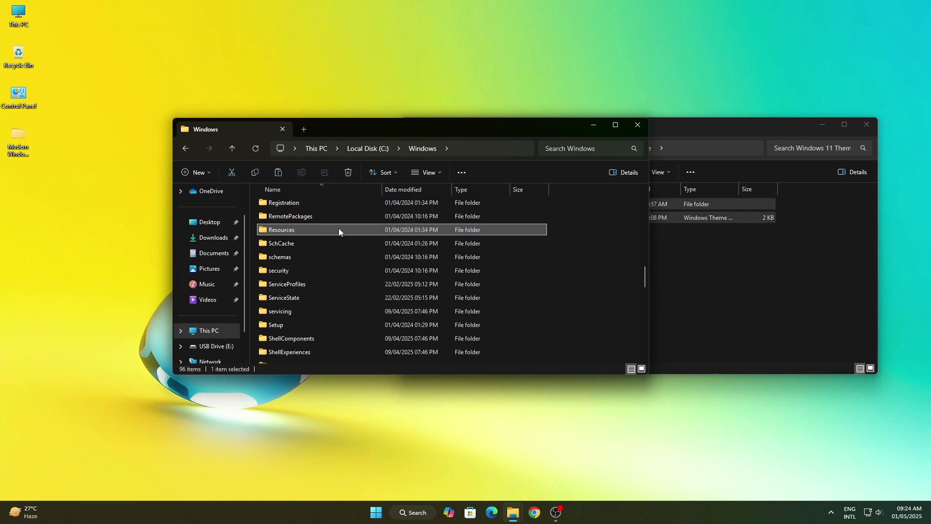
click(360, 250)
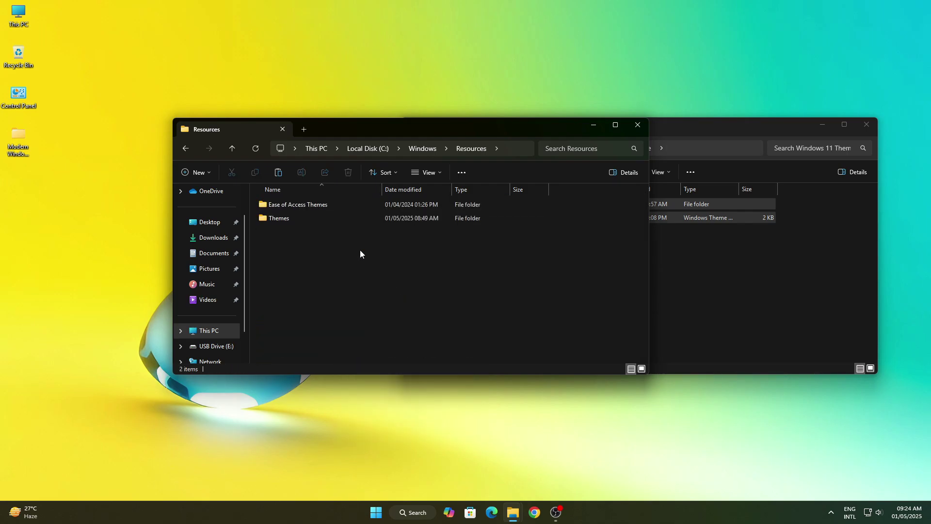
right_click(307, 221)
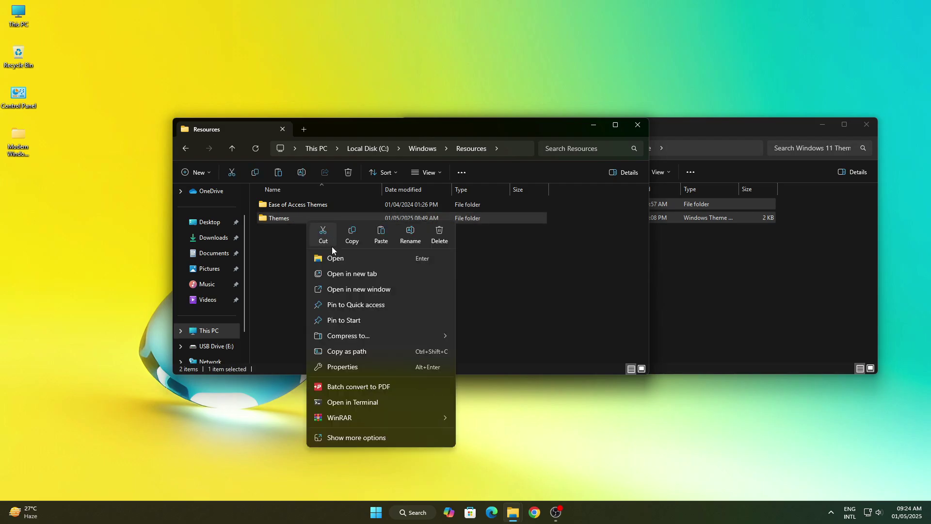
click(331, 257)
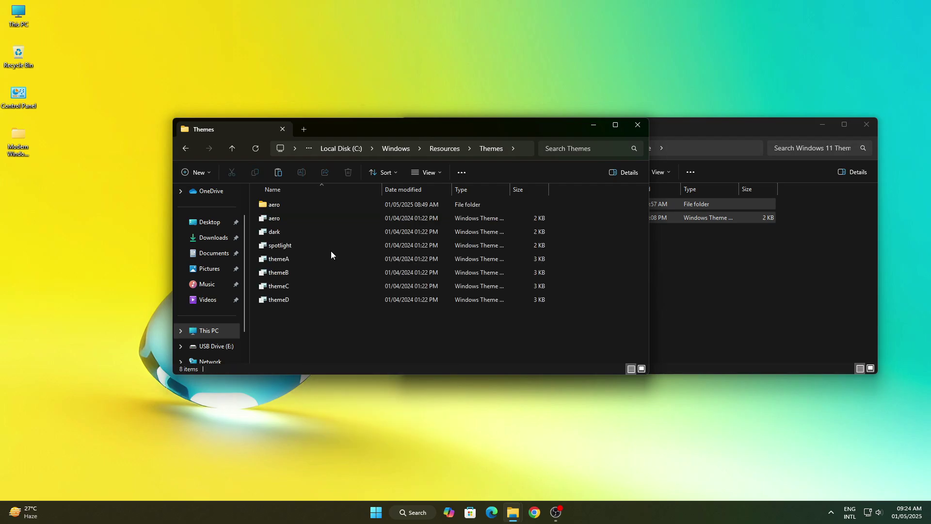
Paste the copied Modern Windows items into the Themes folder with administrator permission, and close both folder windows.
right_click(357, 335)
click(369, 347)
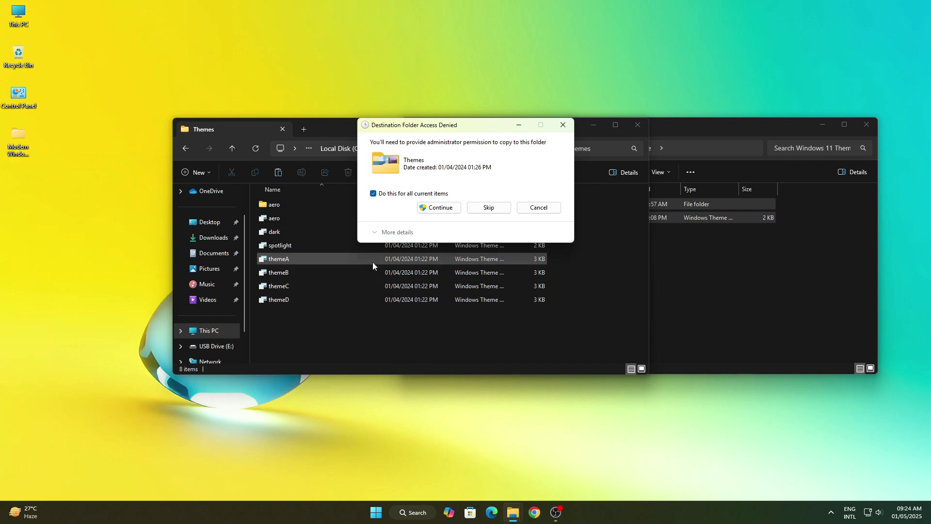
click(448, 208)
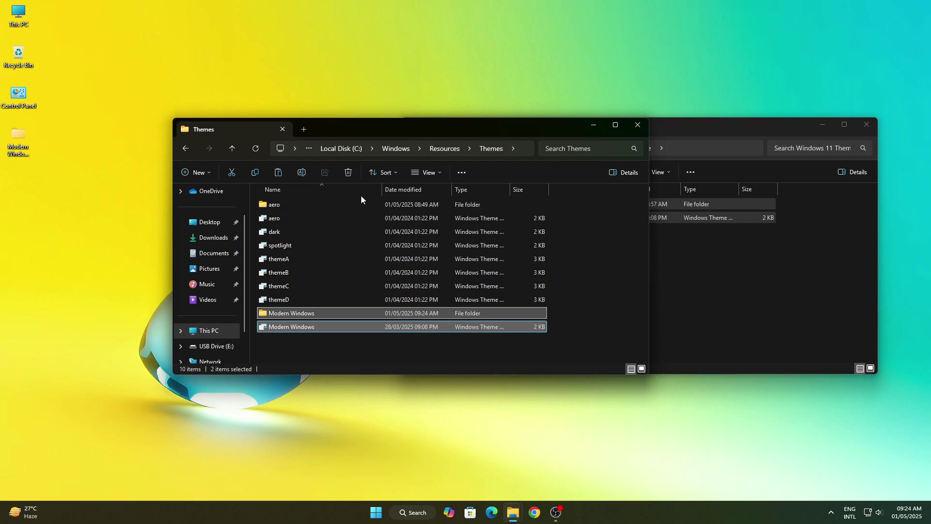
click(639, 125)
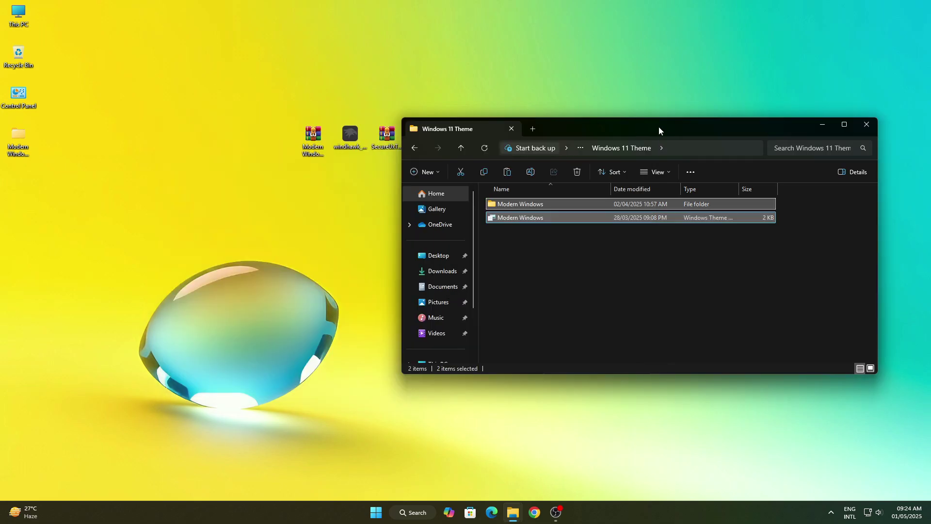
click(866, 124)
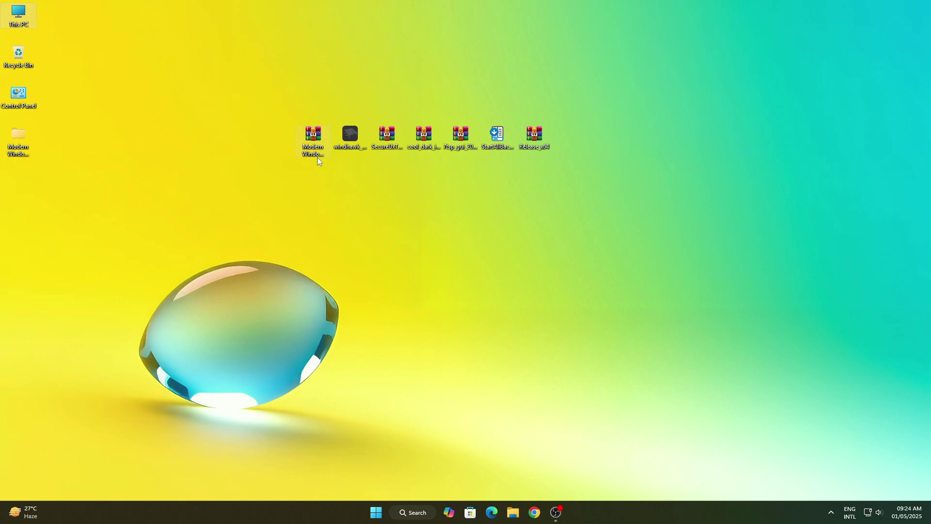
Extract the SecureUxTheme archive to a SecureUxTheme-amd64 folder on the desktop with WinRAR's default options.
right_click(383, 137)
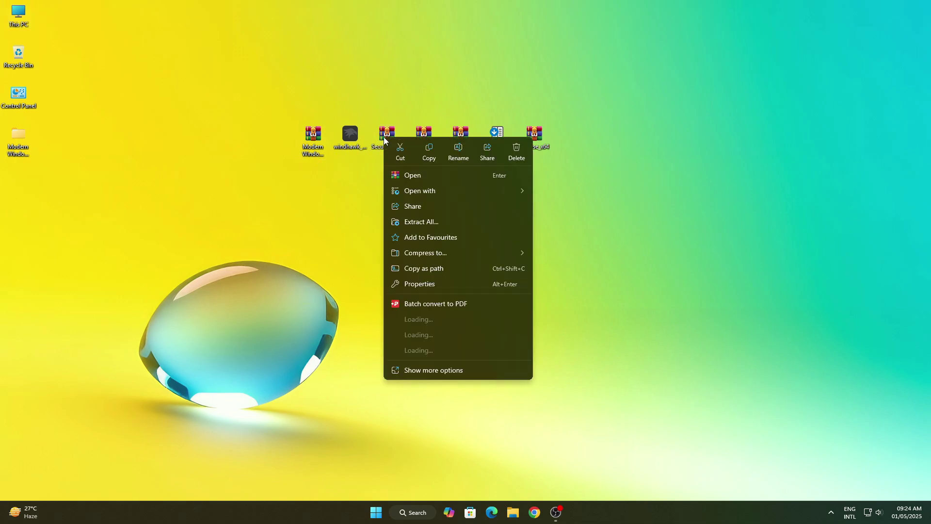
mouse_move(451, 339)
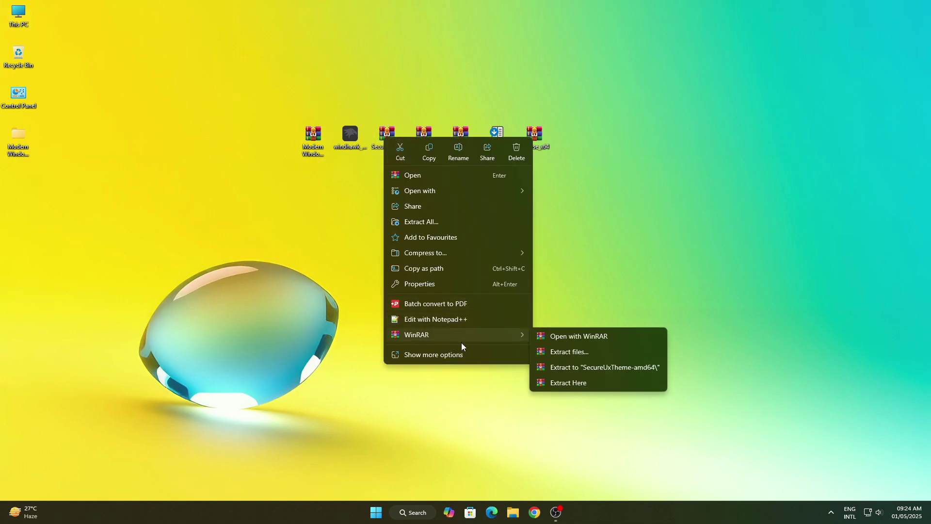
click(554, 352)
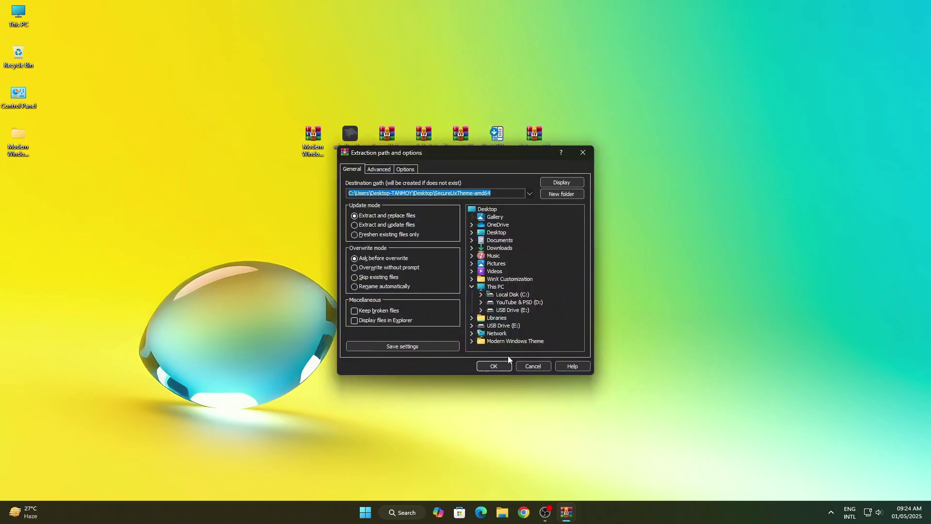
click(495, 365)
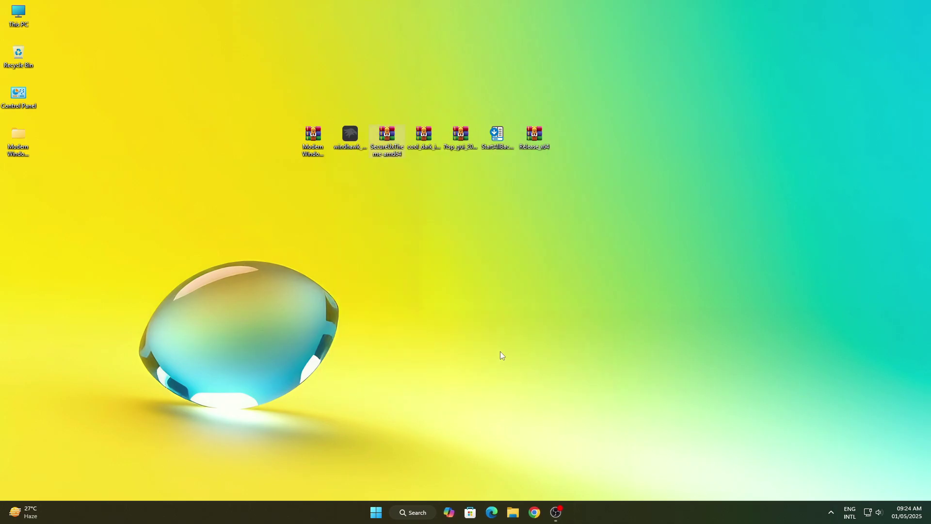
Run ThemeTool from the extracted SecureUxTheme-amd64 folder as administrator.
right_click(17, 182)
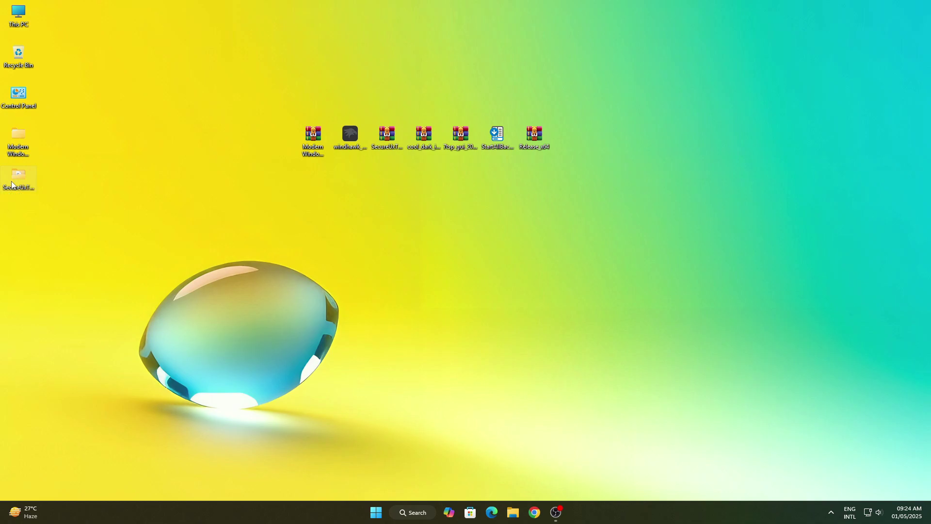
click(41, 216)
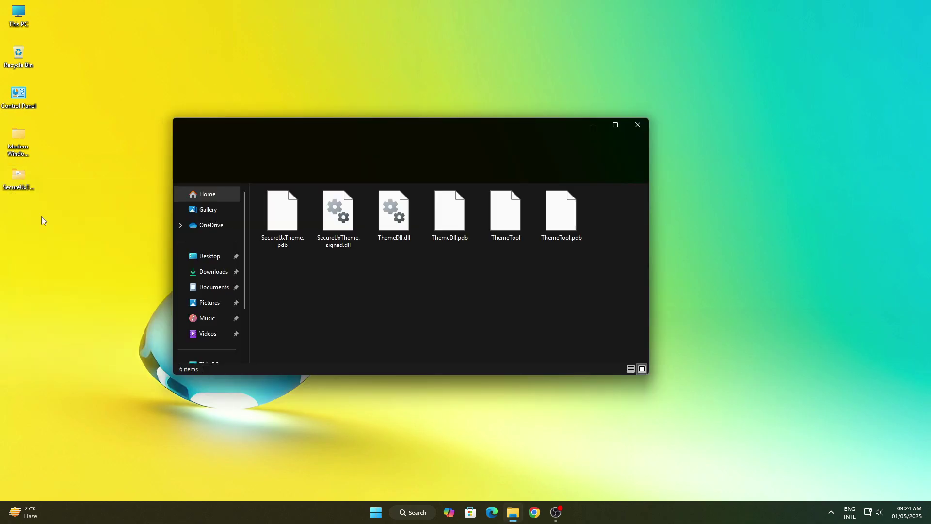
right_click(502, 213)
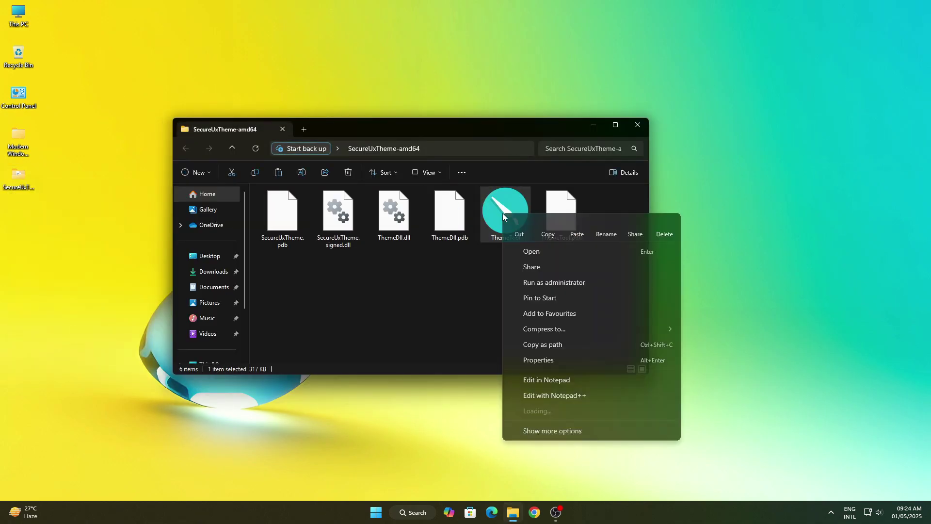
click(560, 285)
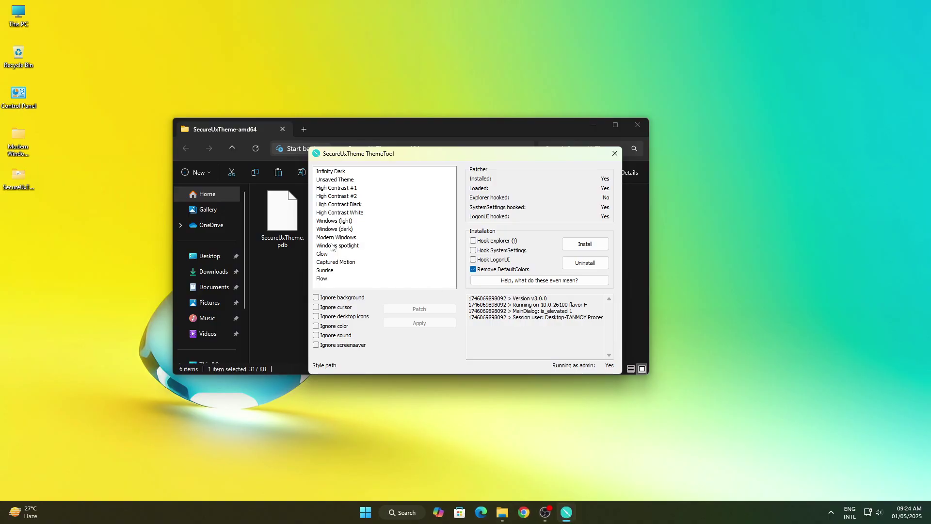
Patch and apply the Modern Windows theme in ThemeTool, and close the tool and its folder window.
click(339, 238)
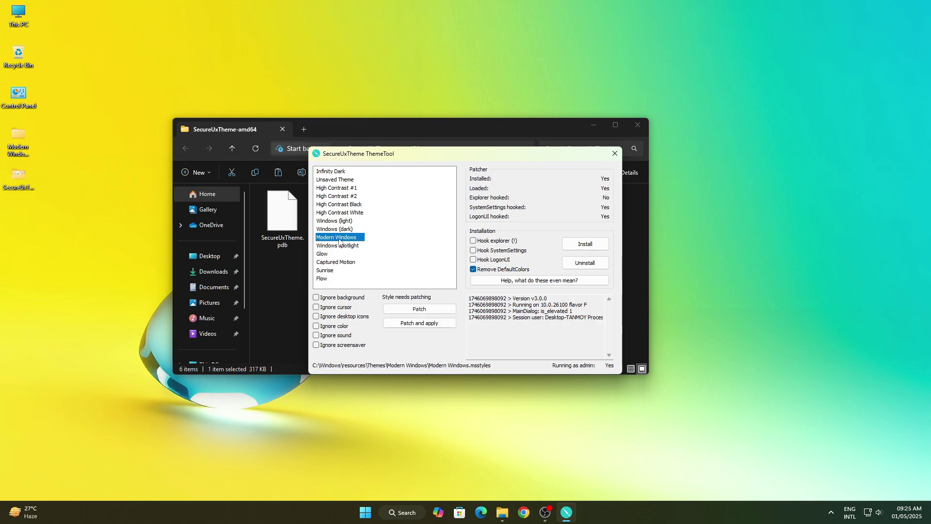
click(420, 323)
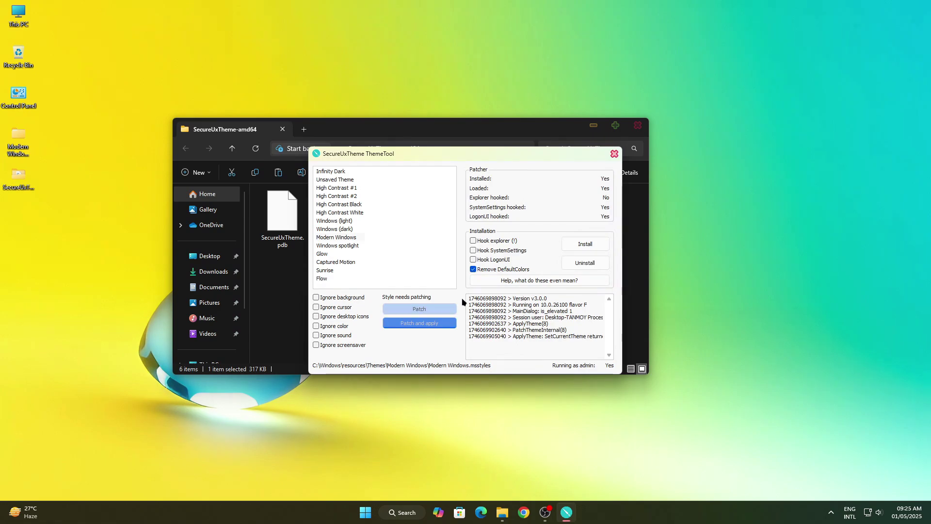
click(614, 155)
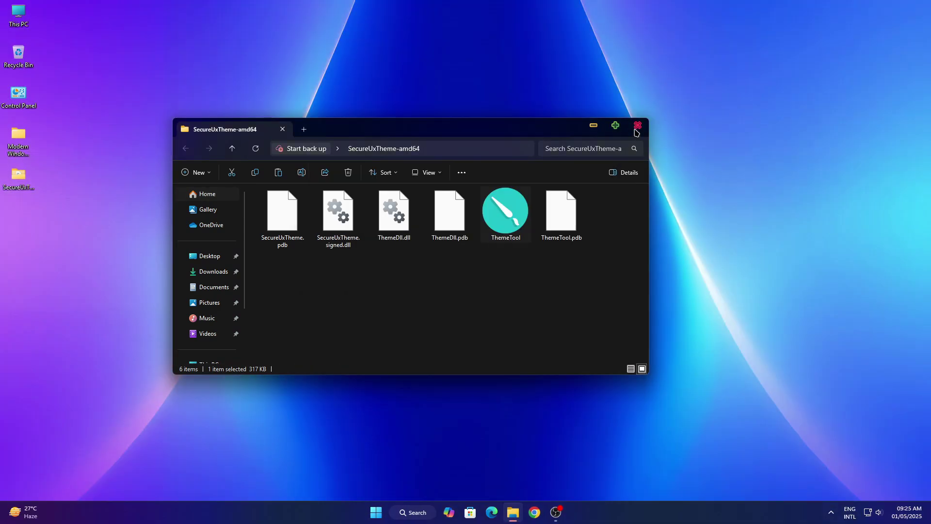
click(638, 127)
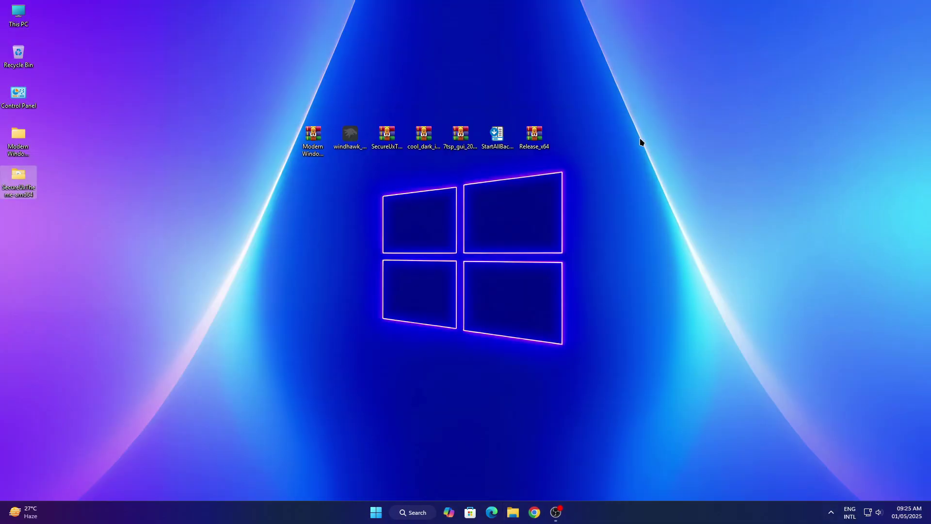
Install Windhawk from windhawk_setup in English as a standard installation in C:\Program Files\Windhawk, and launch it.
click(622, 195)
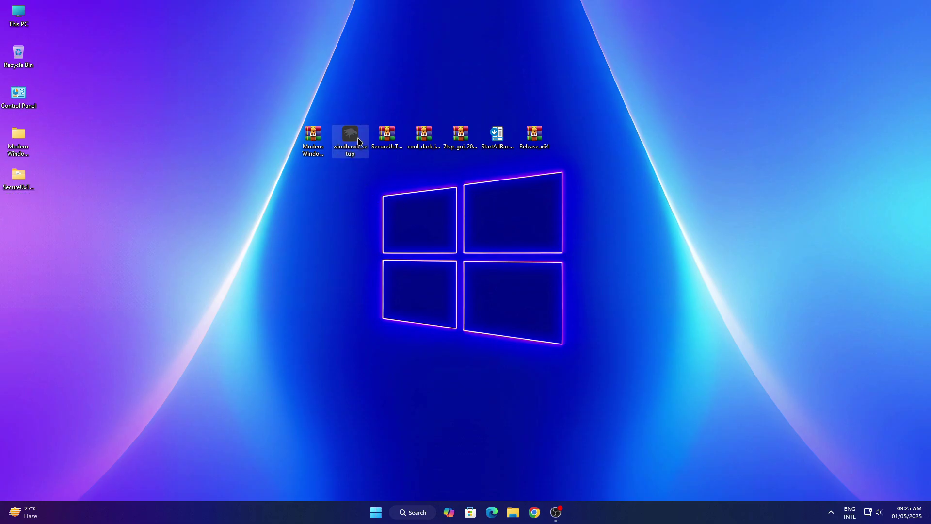
right_click(361, 142)
click(381, 208)
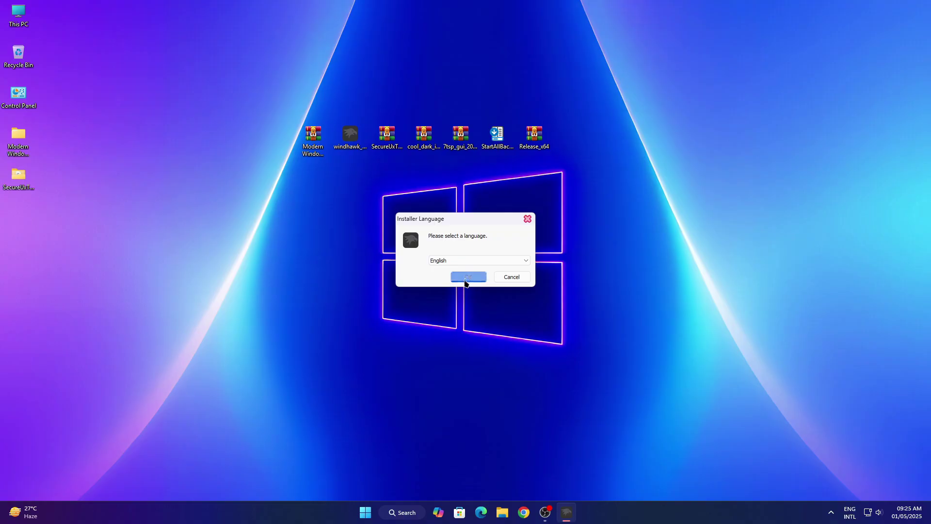
click(467, 277)
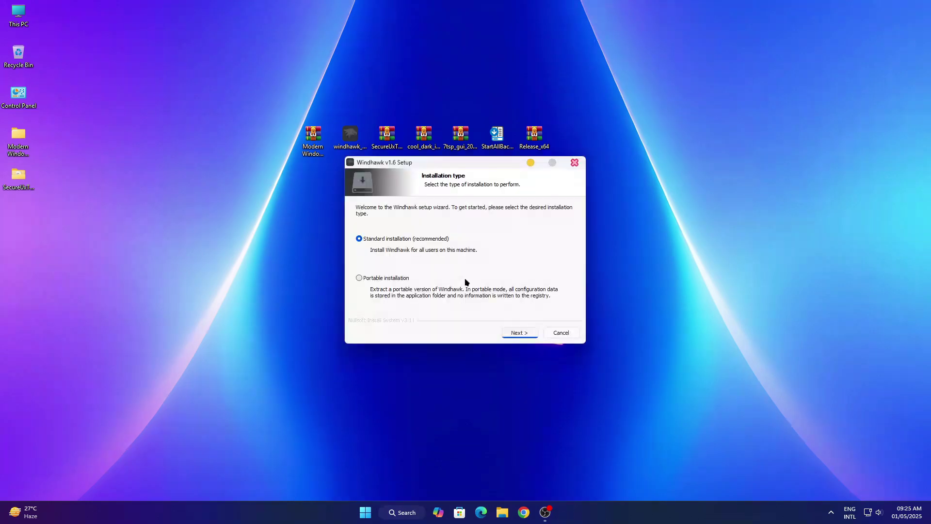
click(510, 335)
click(510, 334)
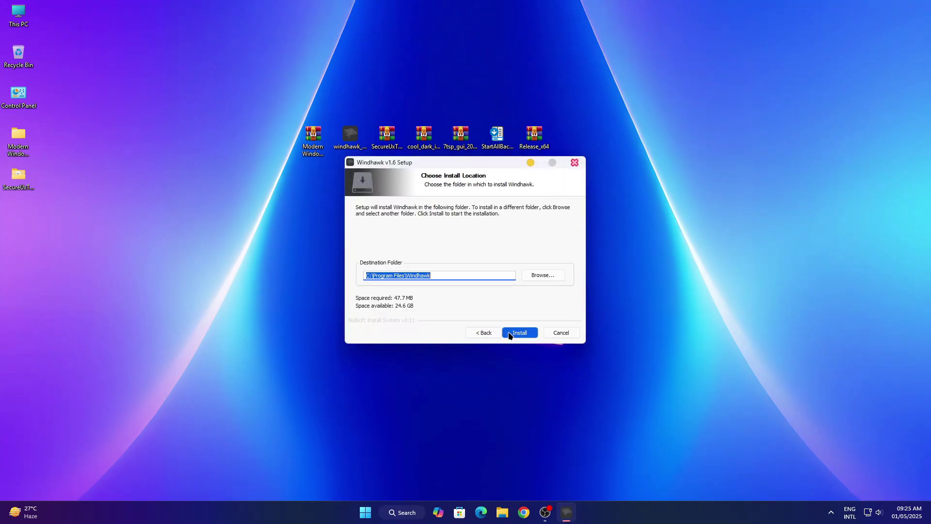
click(510, 335)
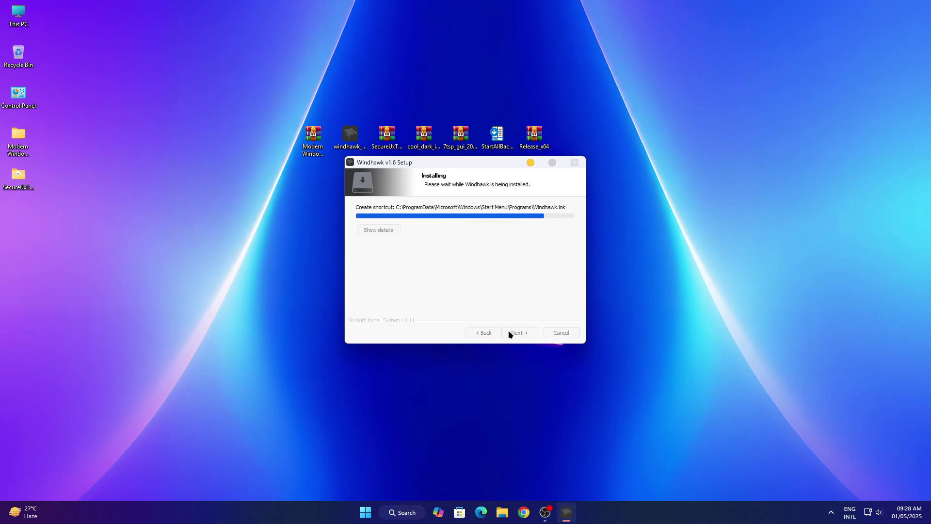
click(518, 333)
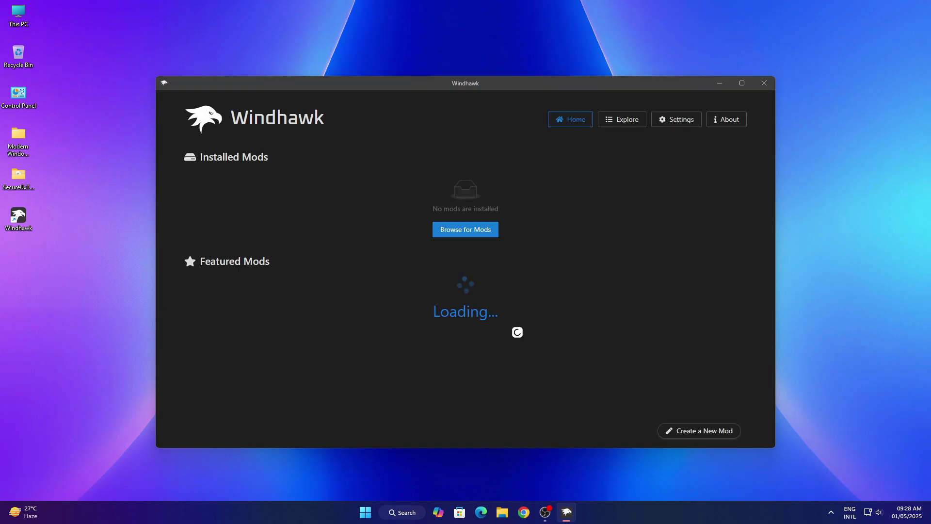
Install the Taskbar height and icon size mod, accepting the risk, and open its advanced settings.
click(621, 124)
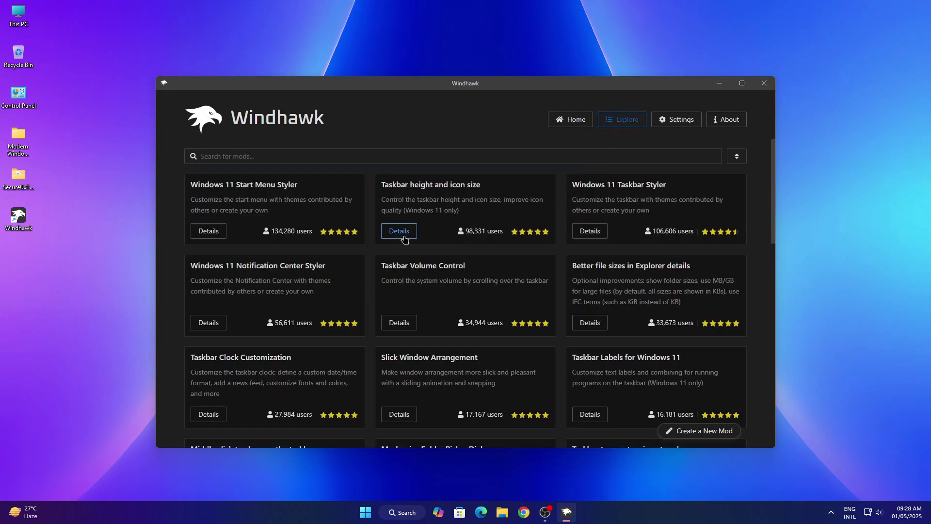
click(404, 237)
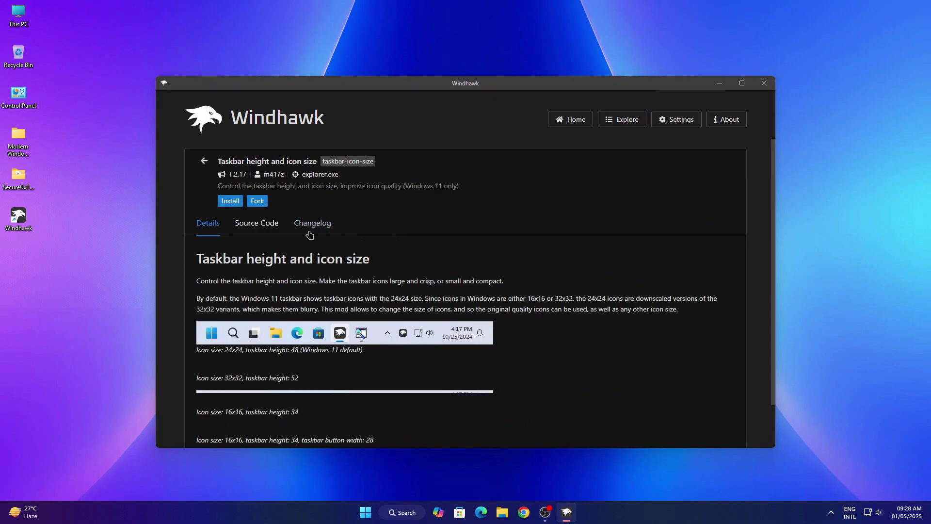
click(231, 200)
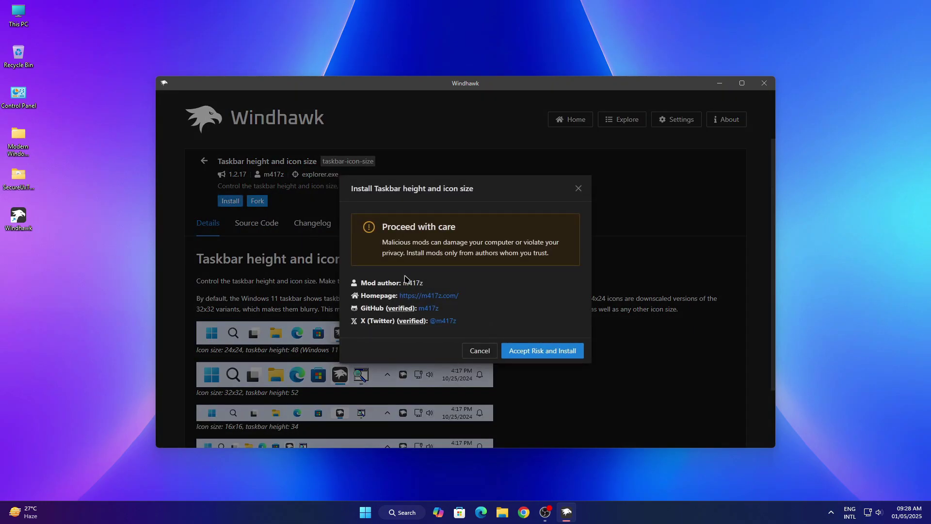
click(522, 349)
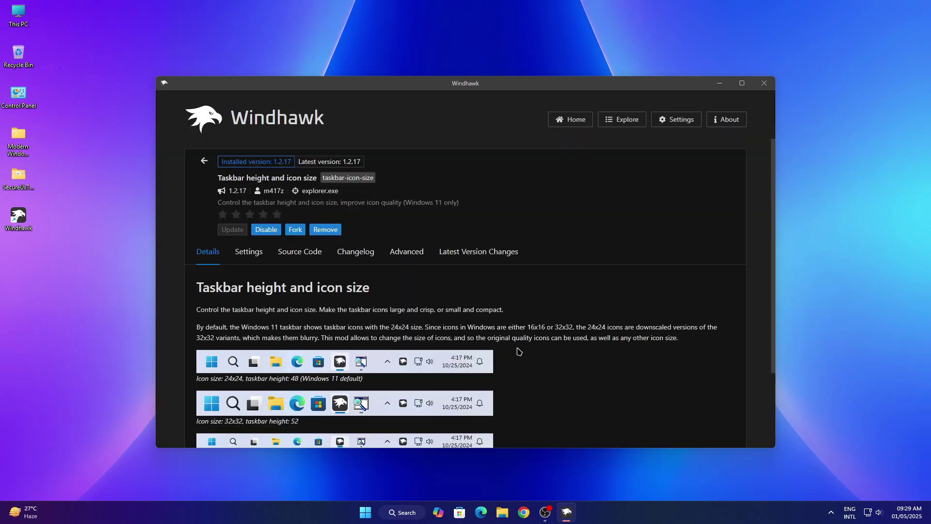
click(407, 253)
scroll(499, 321, down, 1)
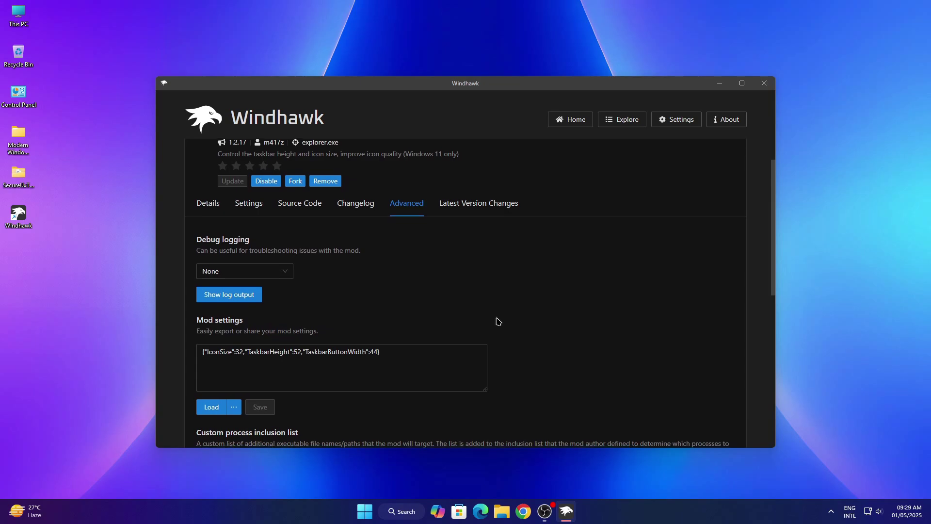
Open the Mods folder inside EXTRAS of the desktop's Modern Windows Theme folder, and move its window off the mod settings.
right_click(20, 143)
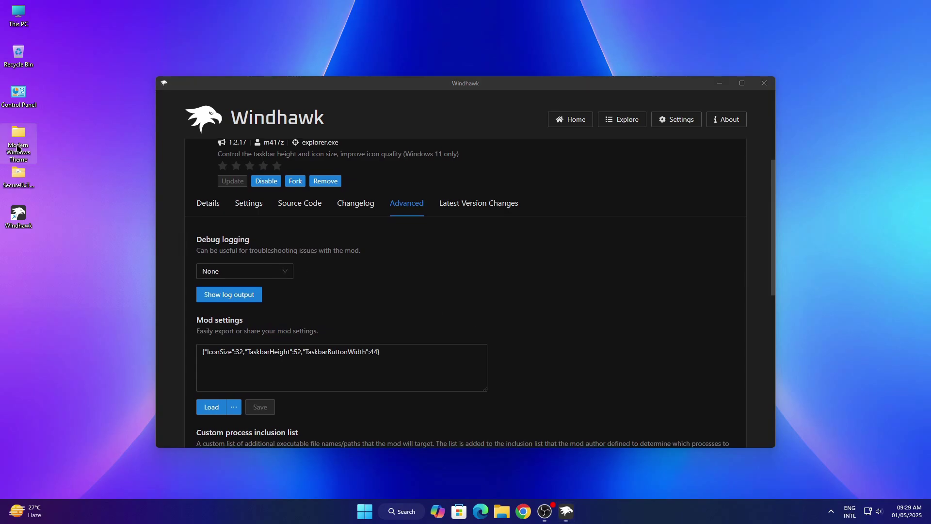
click(44, 184)
click(270, 205)
right_click(275, 208)
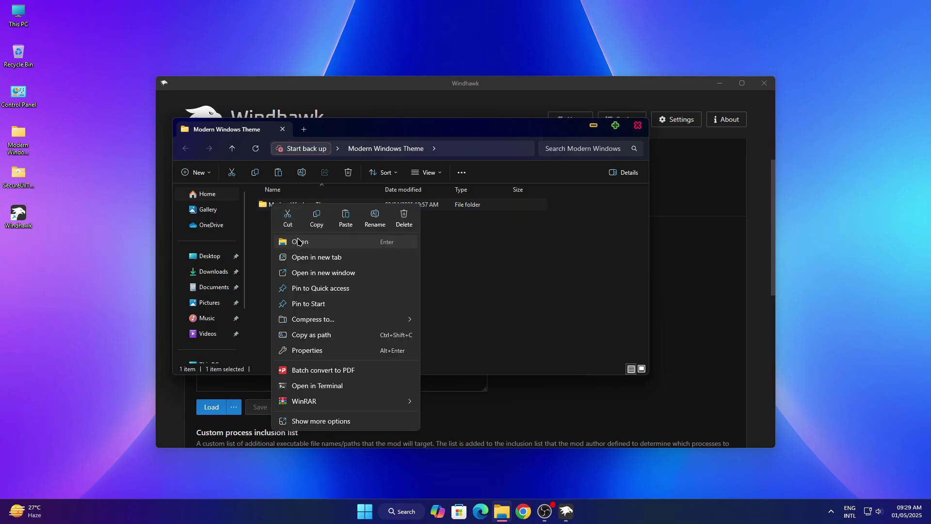
click(300, 241)
click(286, 206)
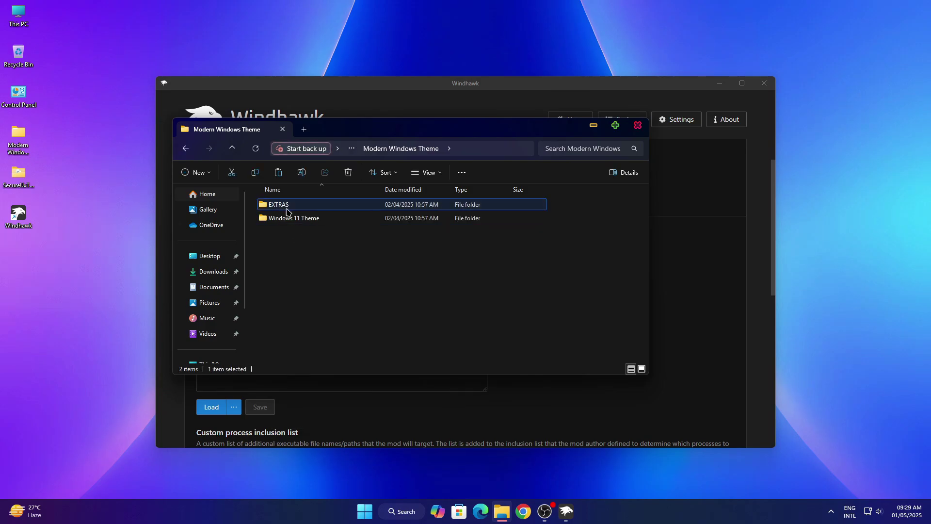
right_click(288, 209)
click(315, 248)
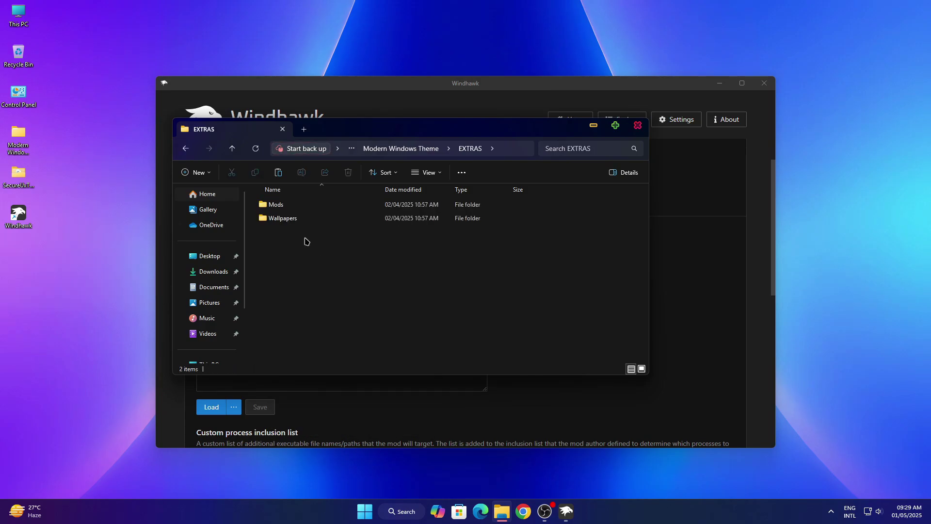
click(291, 210)
right_click(292, 210)
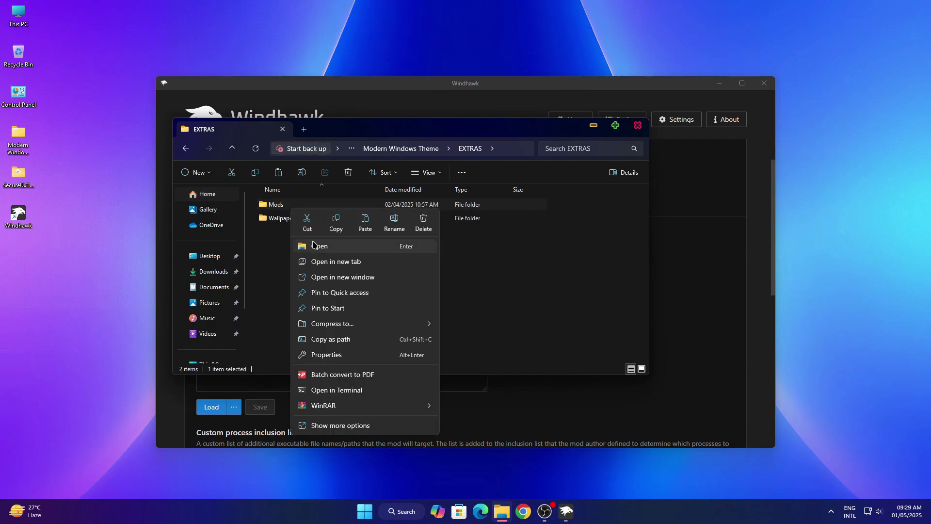
click(313, 246)
drag(364, 133, 585, 140)
Copy the full contents of the Task Bar Size text file, close it, and minimize the Mods folder.
click(550, 225)
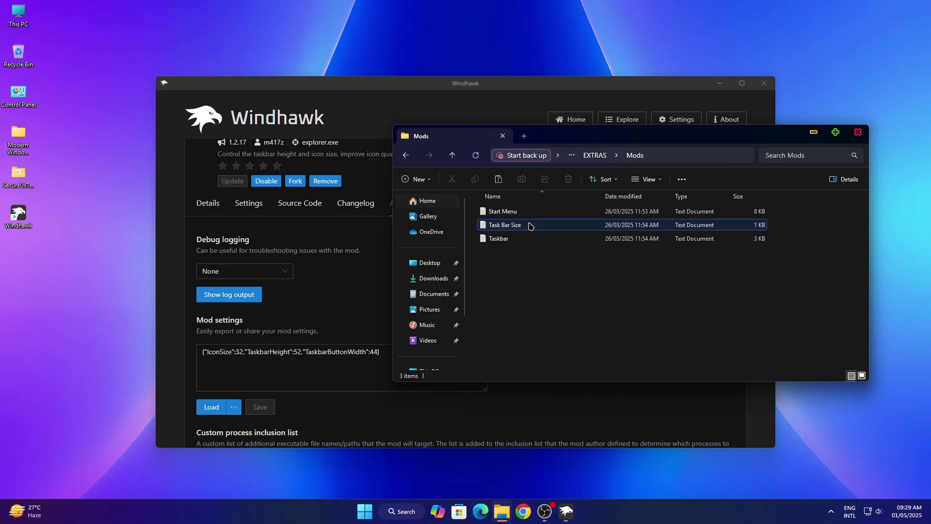
right_click(534, 225)
click(553, 261)
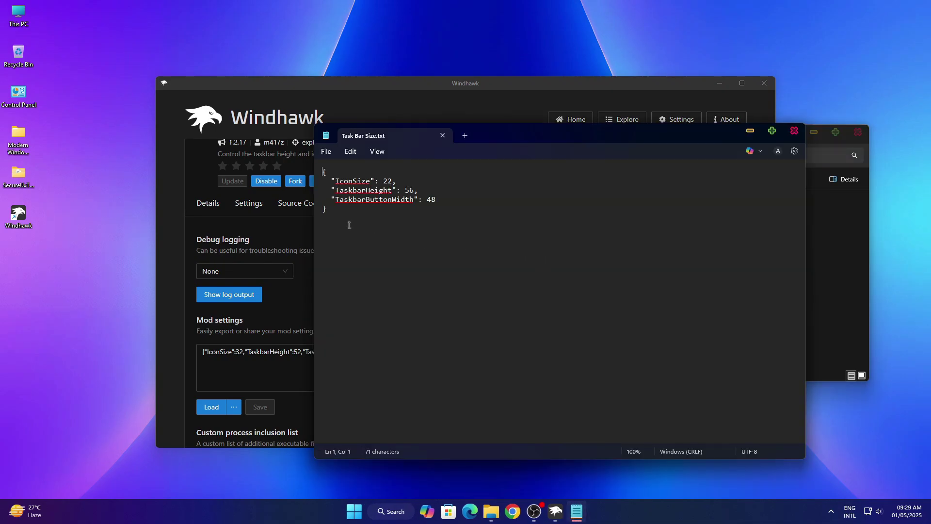
drag(350, 226, 311, 162)
right_click(351, 195)
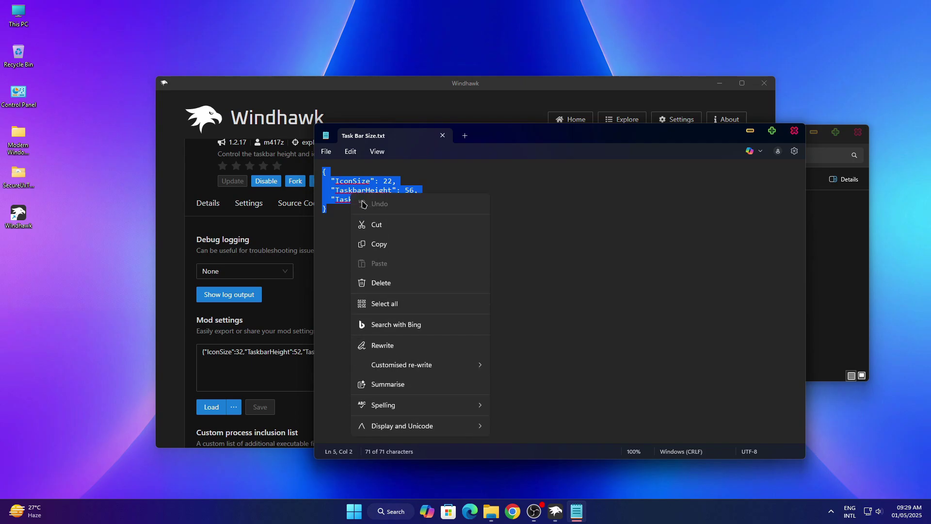
click(374, 239)
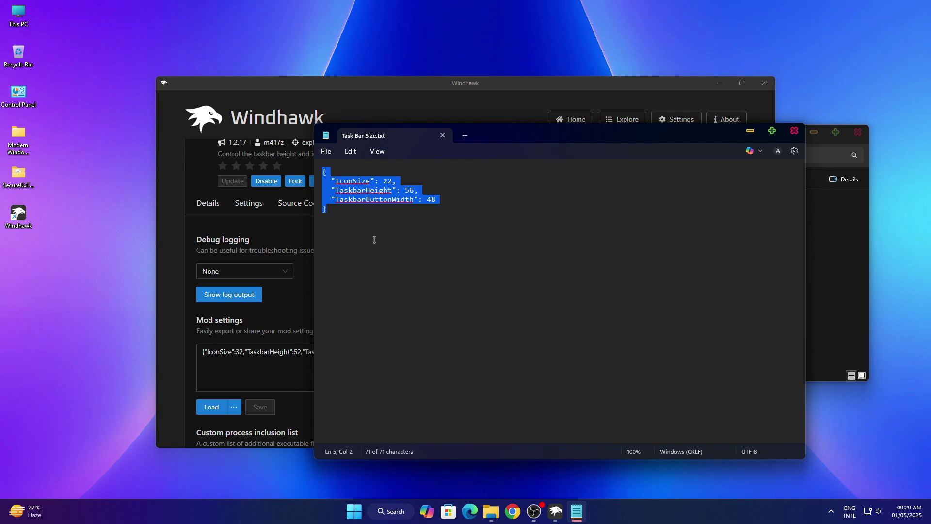
click(794, 131)
click(814, 132)
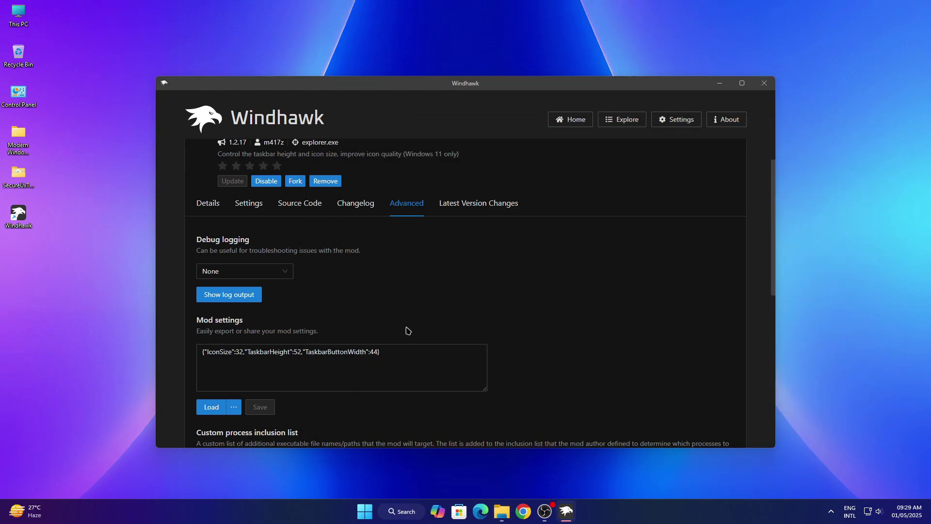
Replace the taskbar size mod's settings with the copied IconSize 22, TaskbarHeight 56 and TaskbarButtonWidth 48, and save them.
drag(397, 348, 180, 360)
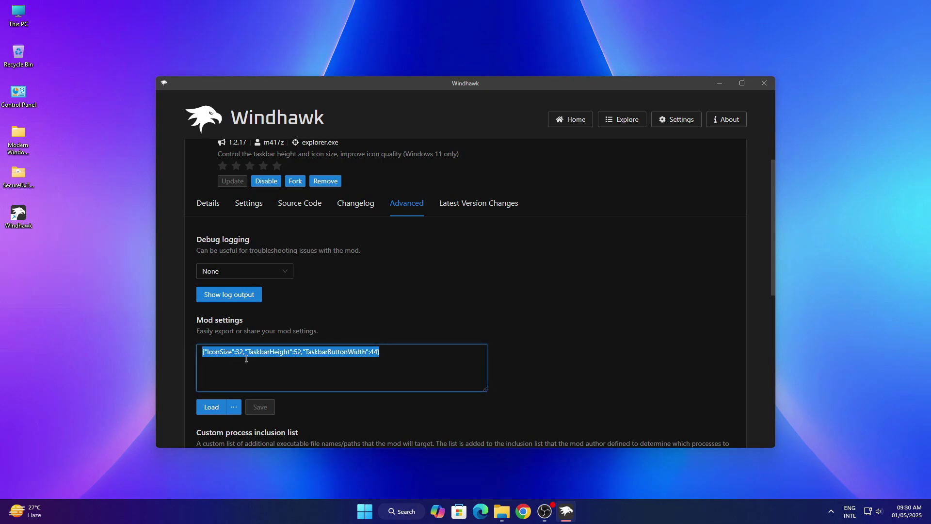
key(ctrl+v)
click(272, 411)
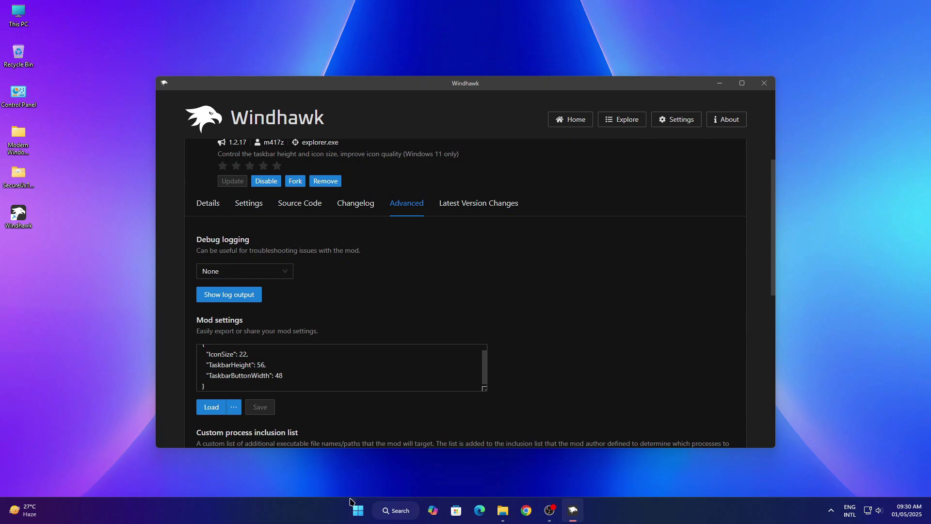
Return to the mod list, install the Windows 11 Taskbar Styler mod, and open its advanced settings.
scroll(406, 249, up, 1)
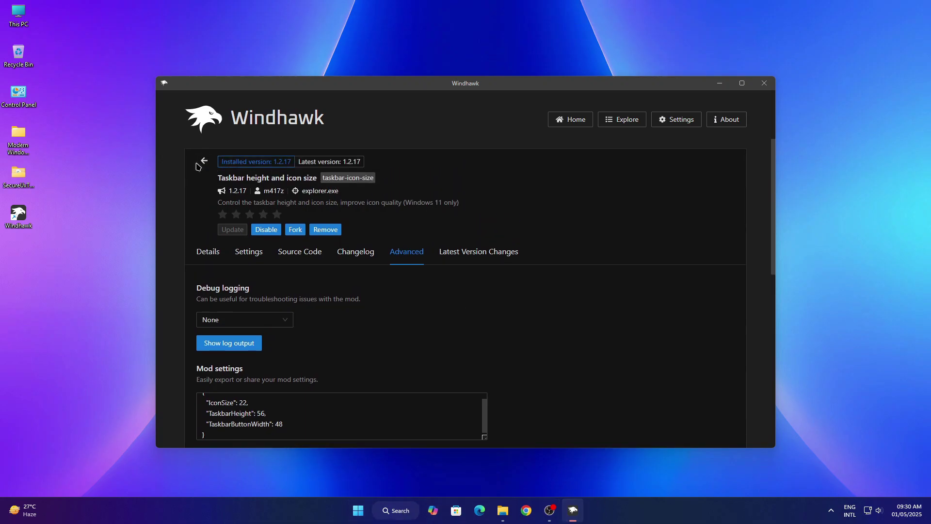
click(204, 163)
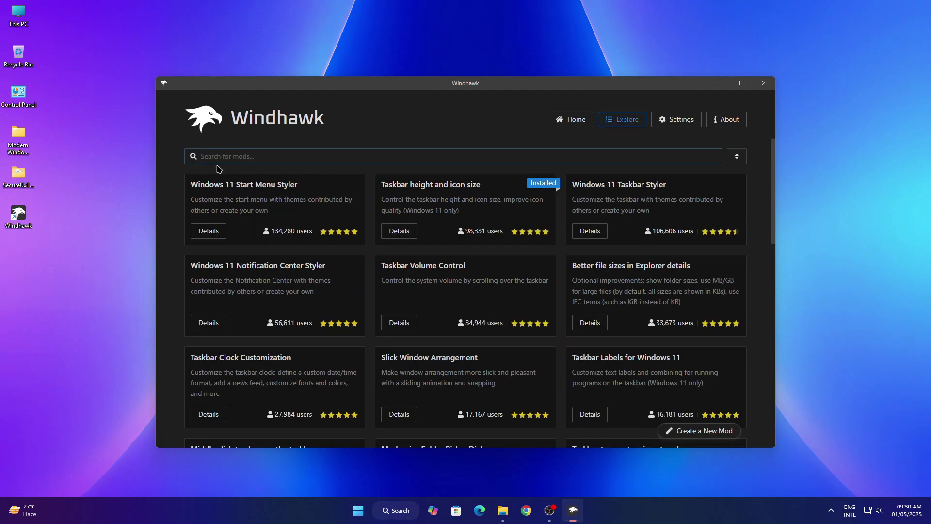
click(583, 234)
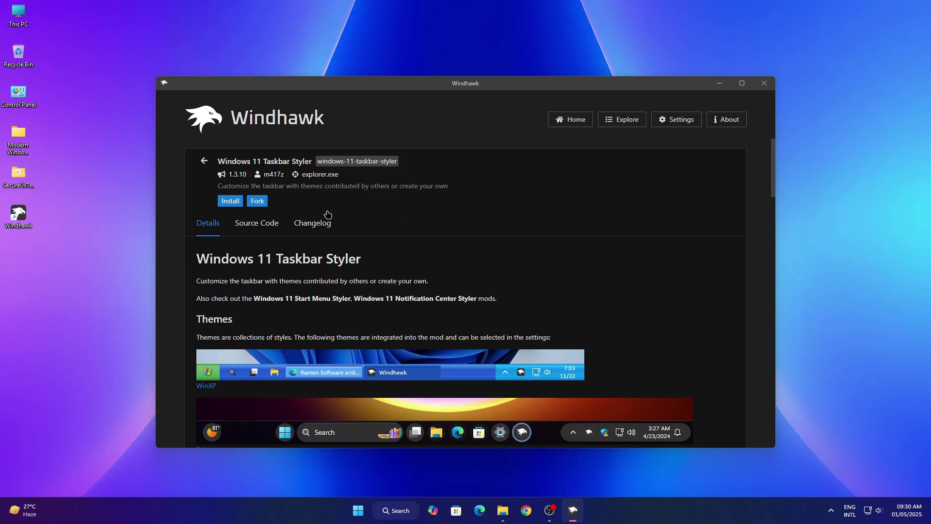
click(230, 201)
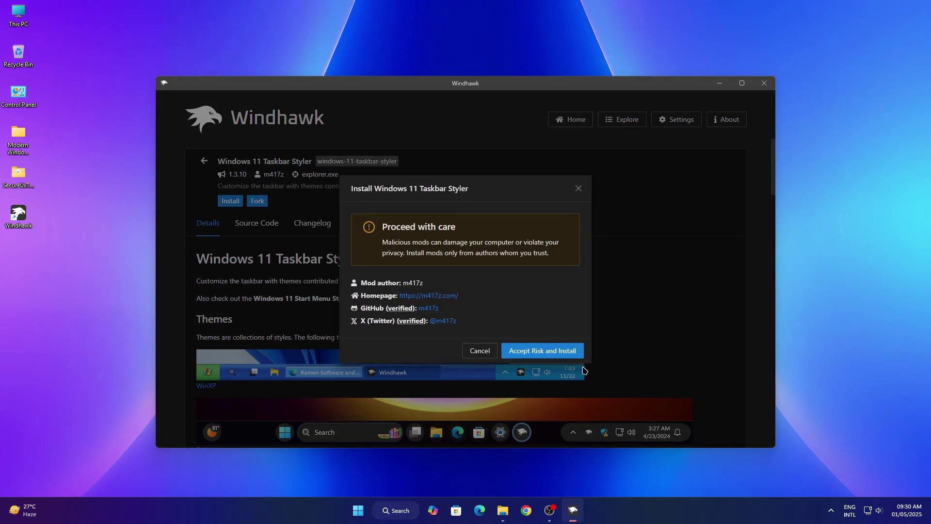
click(545, 356)
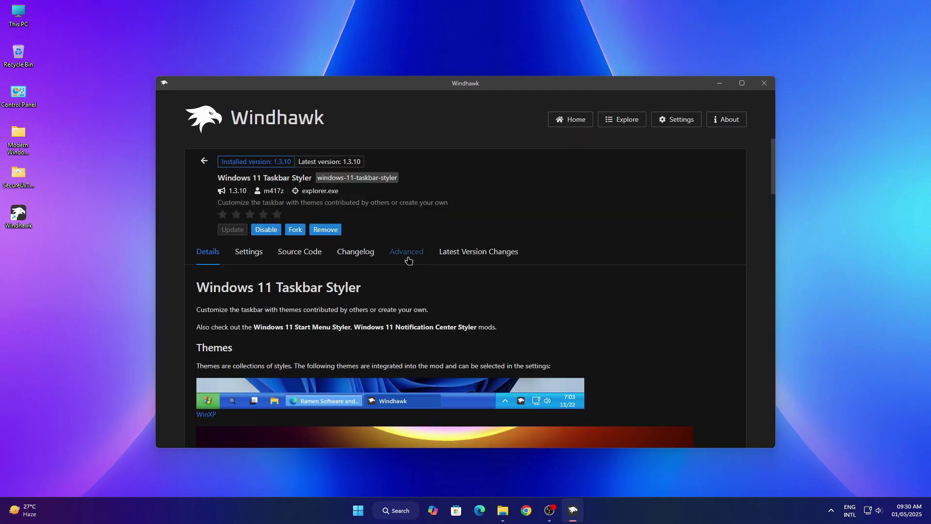
click(416, 260)
scroll(561, 316, down, 1)
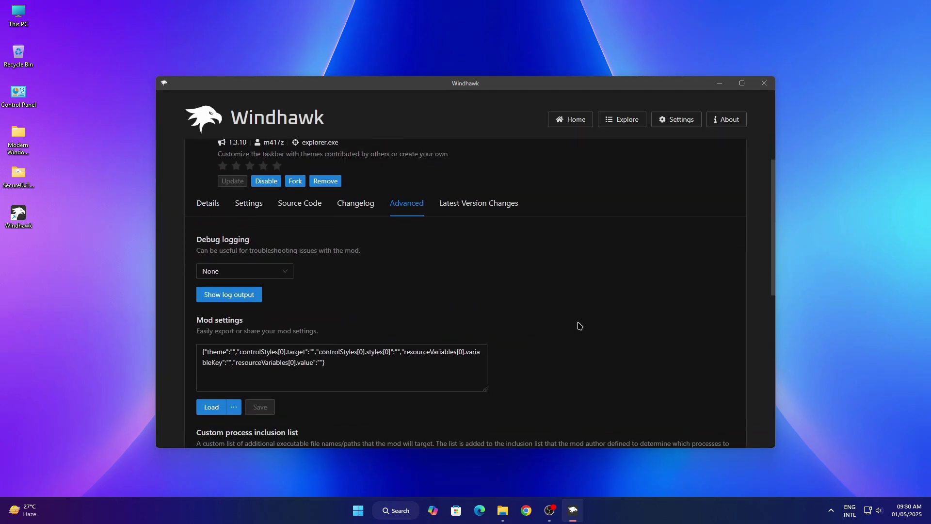
Copy the full contents of the Taskbar text file from the Mods folder, close it, and minimize the folder.
click(503, 507)
right_click(496, 238)
click(520, 268)
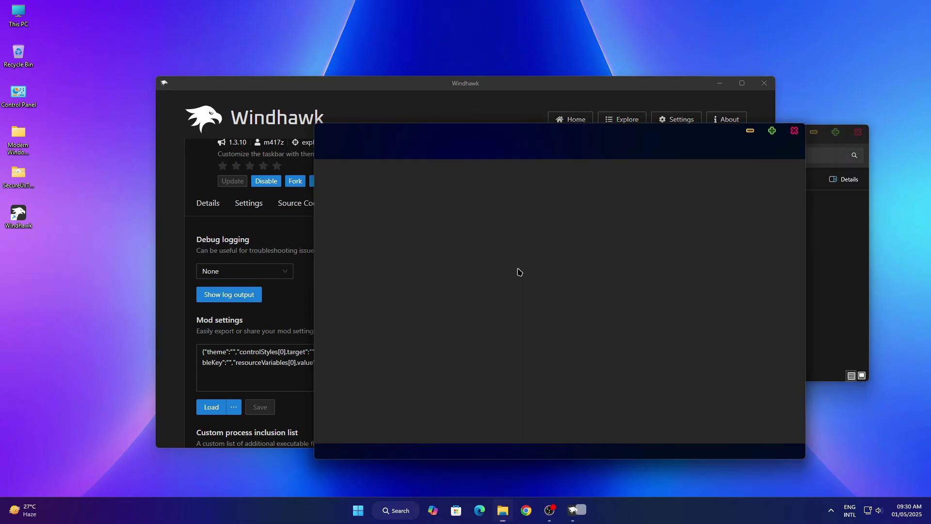
drag(324, 172, 458, 439)
right_click(456, 334)
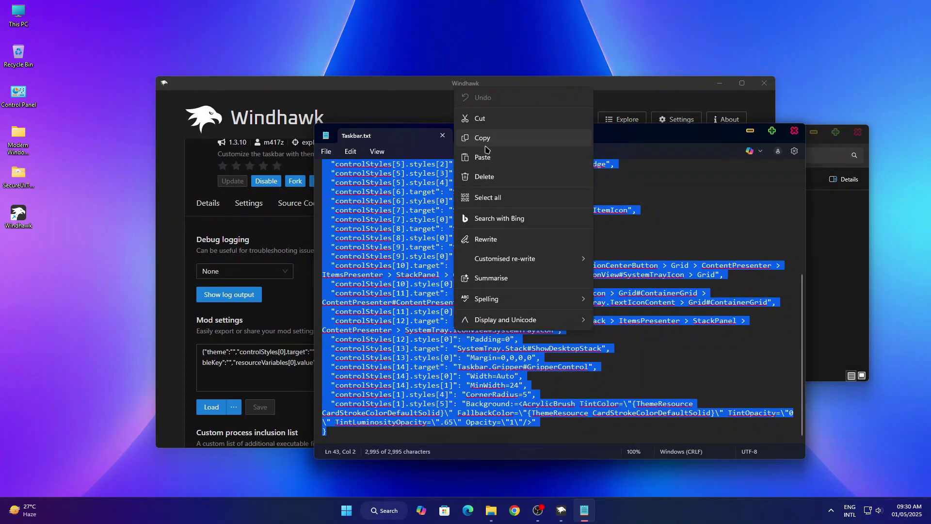
click(487, 141)
click(794, 131)
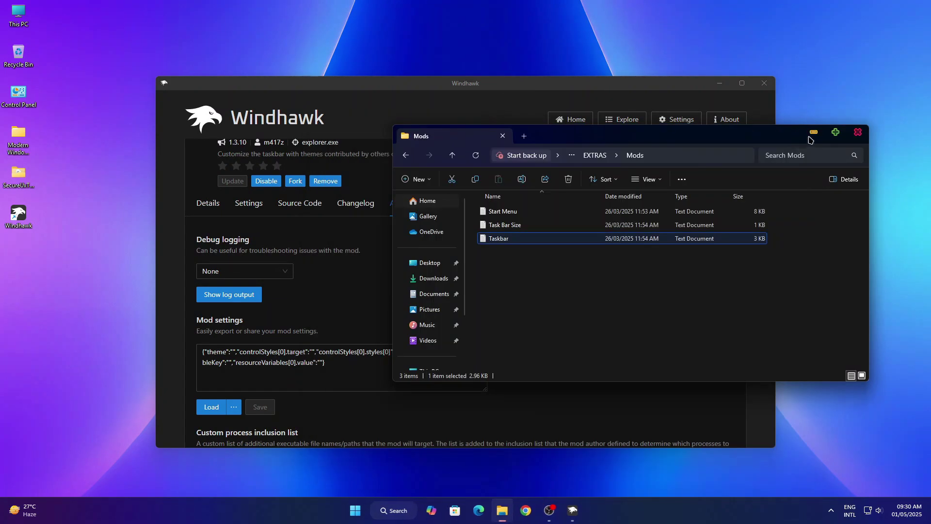
click(814, 131)
Replace the Windows 11 Taskbar Styler mod settings with the copied Taskbar code and save them.
drag(387, 369, 154, 341)
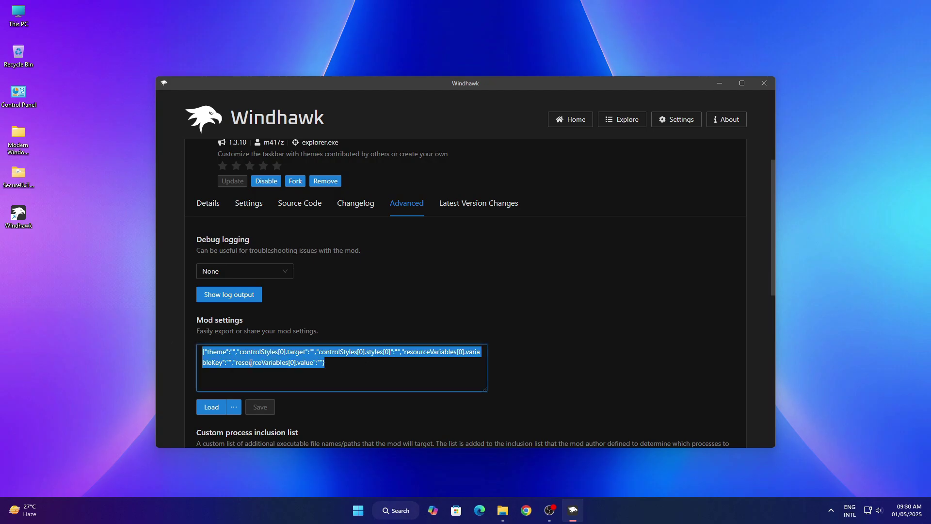
key(ctrl+v)
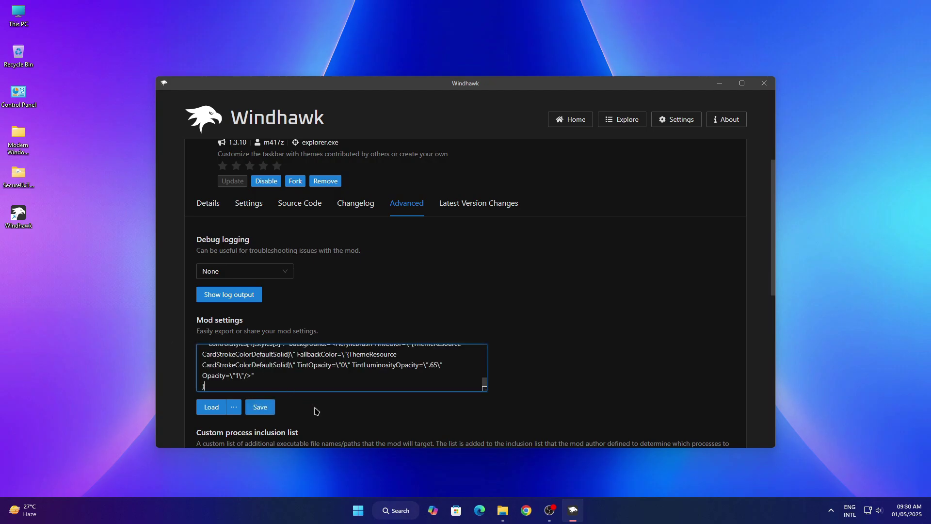
click(273, 412)
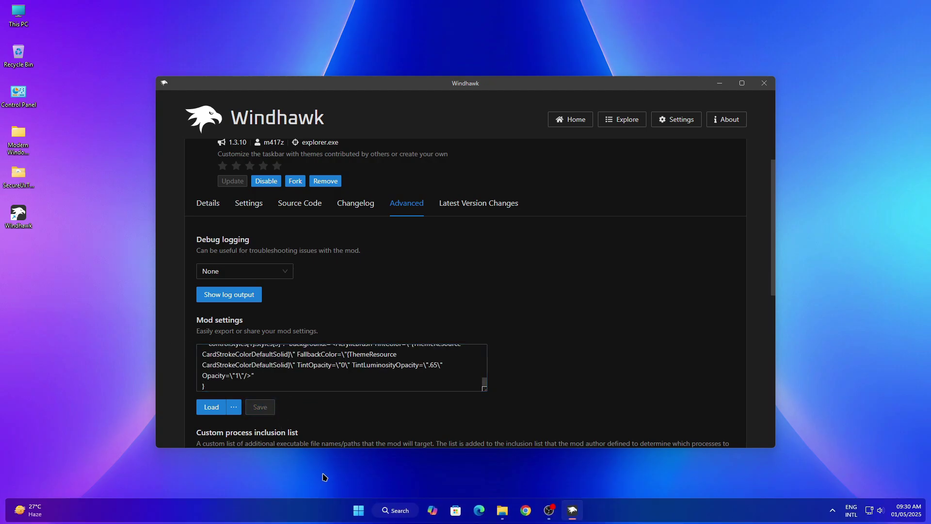
Return to the mod list, install the Windows 11 Start Menu Styler mod, and open its advanced settings.
scroll(561, 414, up, 1)
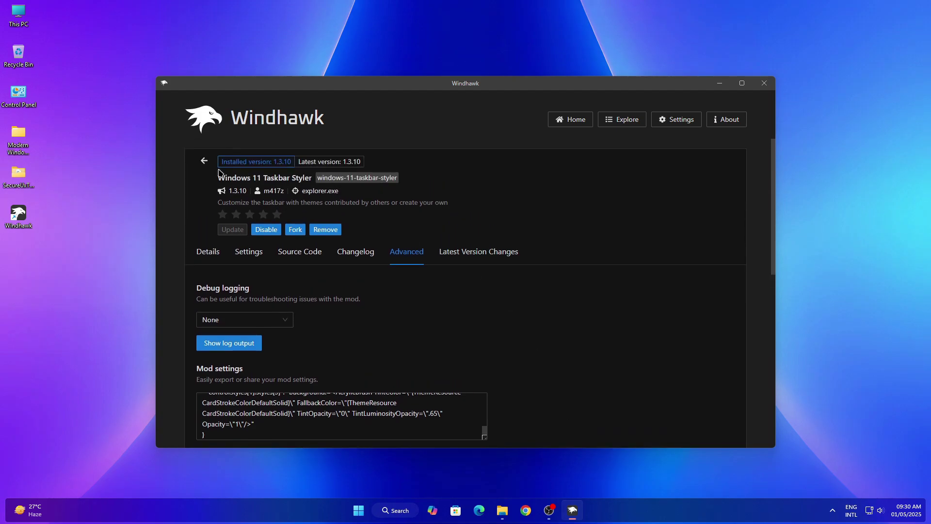
click(204, 162)
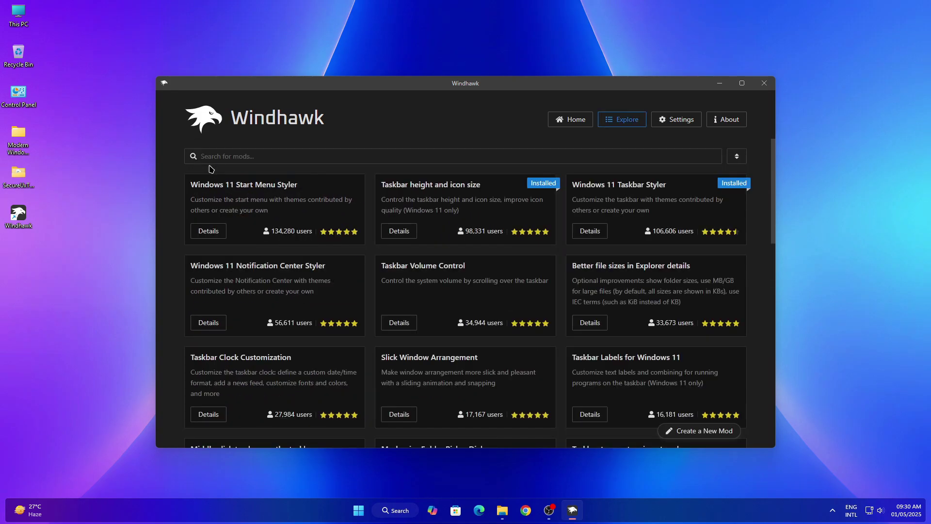
click(197, 230)
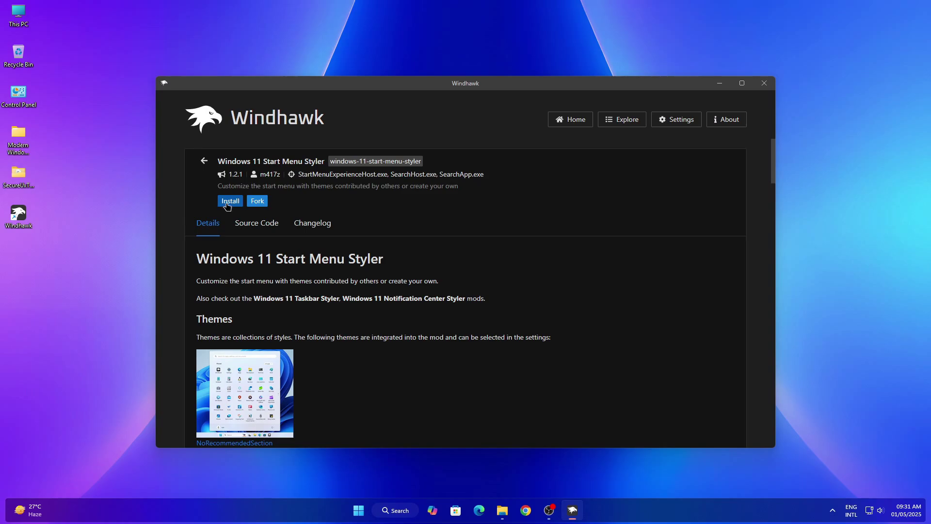
click(224, 203)
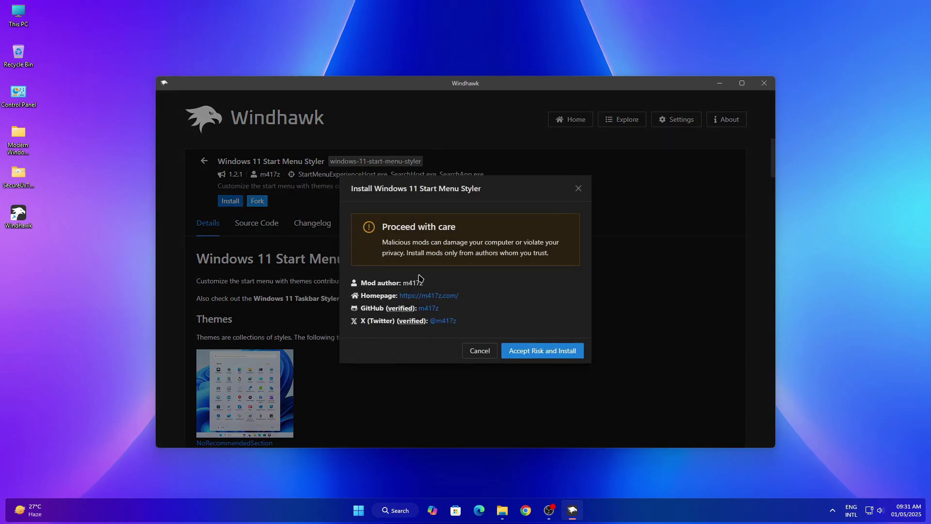
click(521, 351)
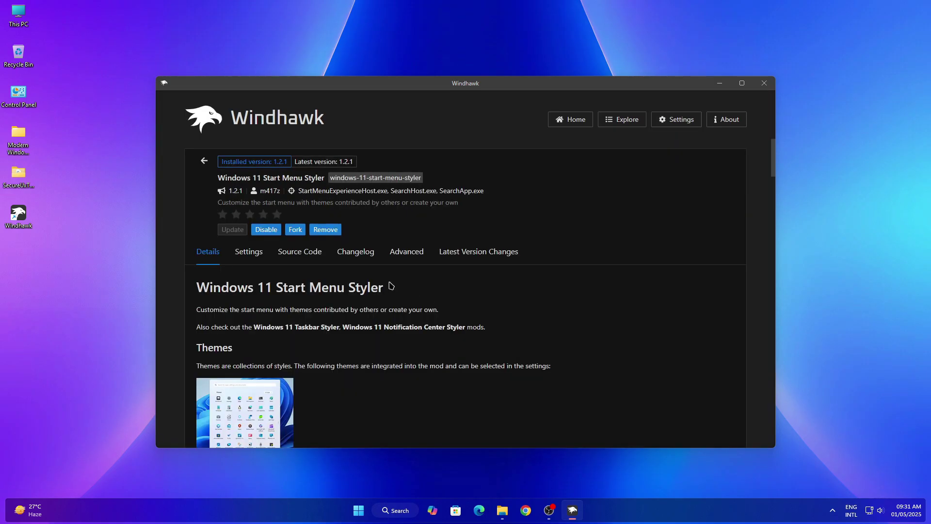
click(404, 258)
scroll(679, 375, down, 1)
scroll(682, 376, down, 1)
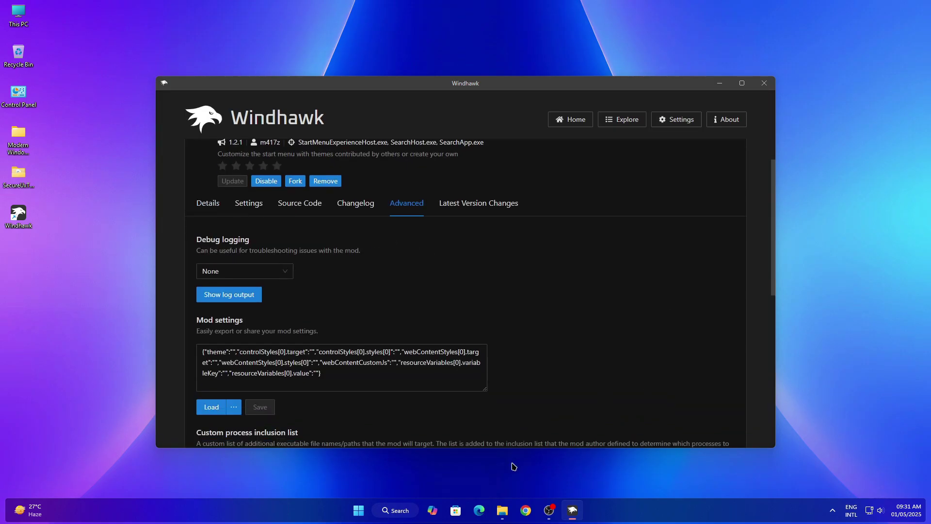
Copy the full contents of the Start Menu text file from the Mods folder, close the file, and minimize the folder.
click(502, 510)
click(525, 218)
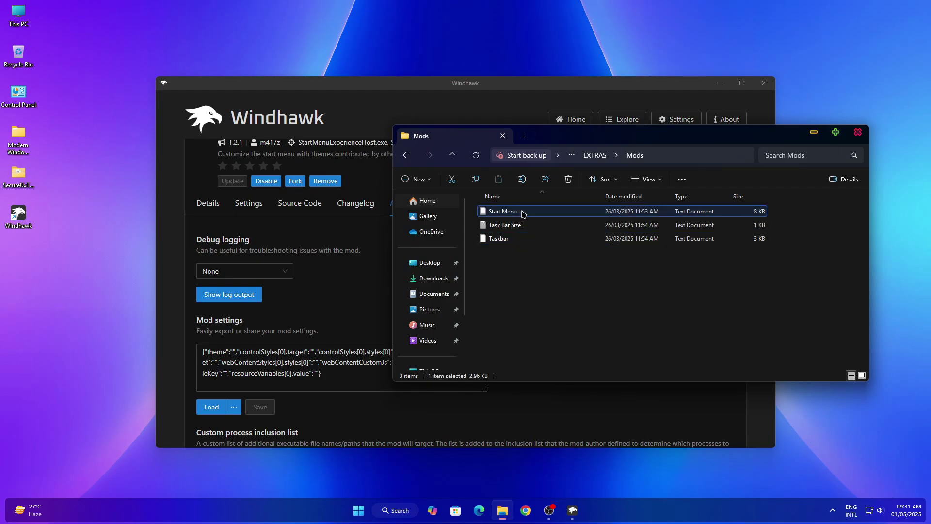
right_click(523, 214)
click(541, 250)
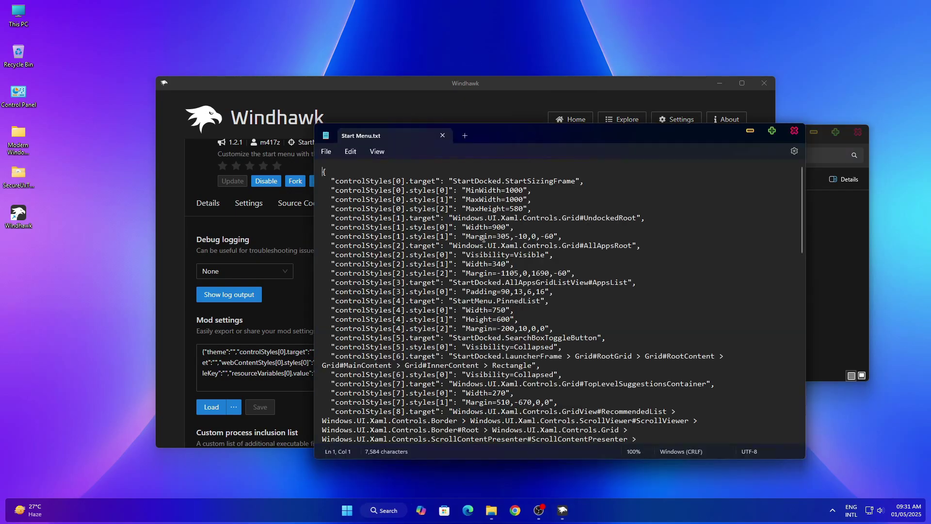
key(ctrl+a)
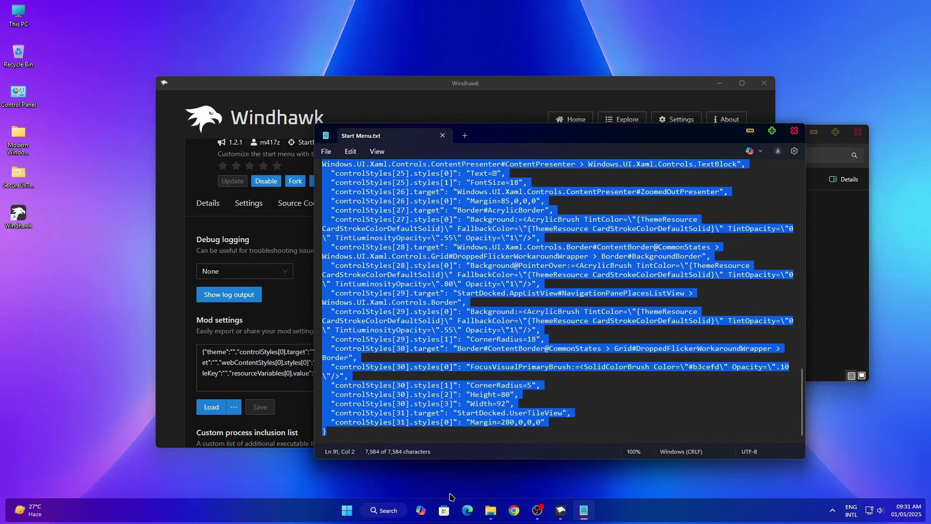
right_click(420, 339)
click(467, 152)
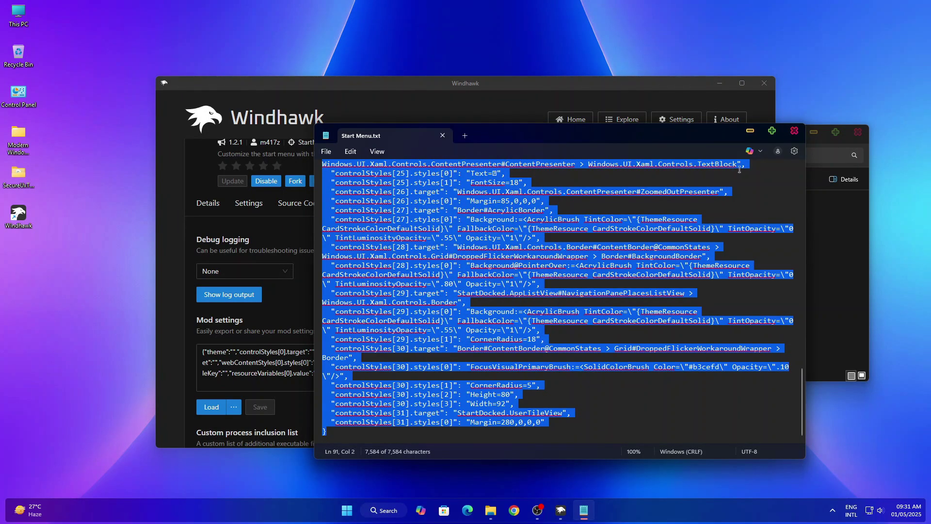
click(795, 131)
click(858, 132)
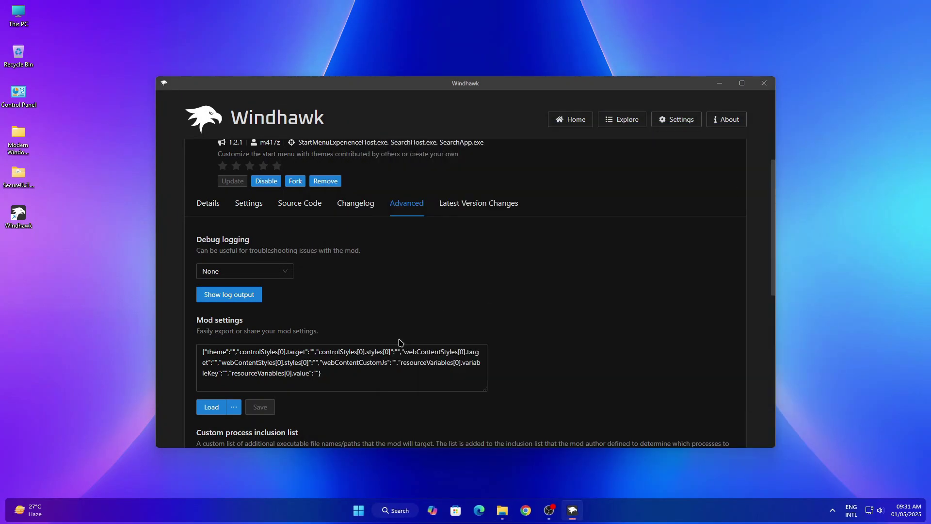
Replace the Windows 11 Start Menu Styler mod settings with the copied Start Menu code, save them, and close Windhawk.
drag(344, 373, 176, 354)
scroll(177, 354, down, 1)
key(ctrl+v)
click(265, 358)
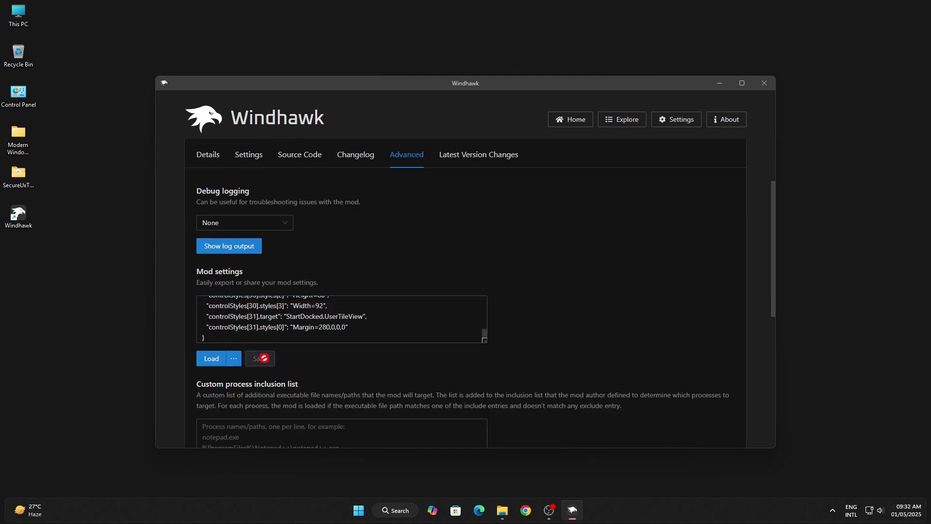
click(764, 84)
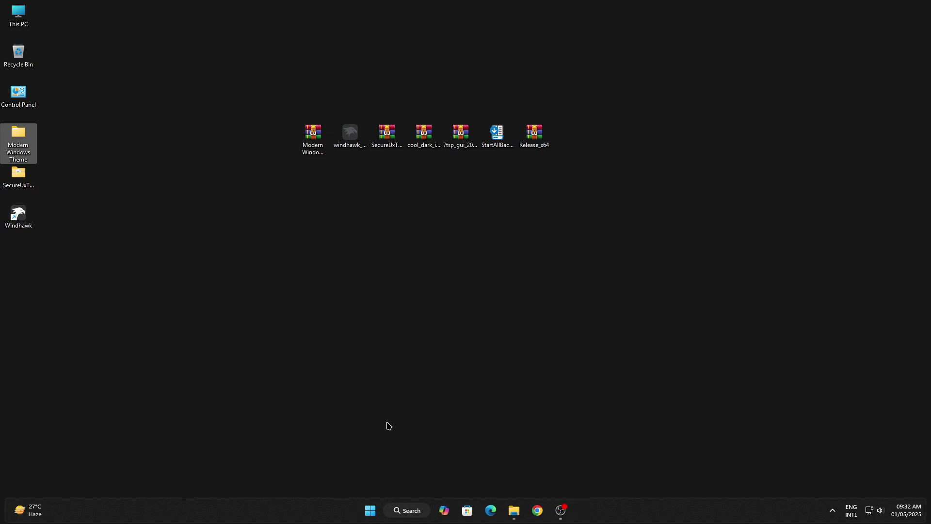
Open the Start menu and the This PC window to check their new styling, and close both.
click(370, 509)
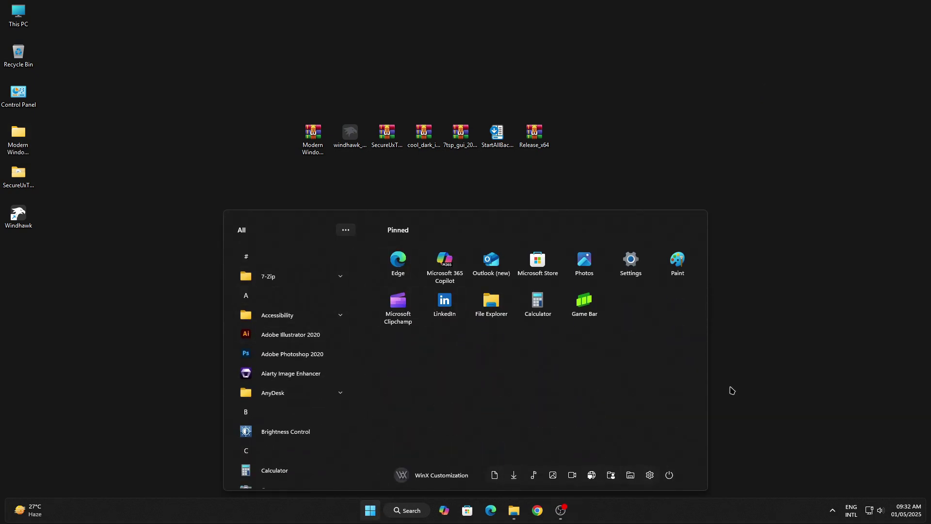
click(790, 321)
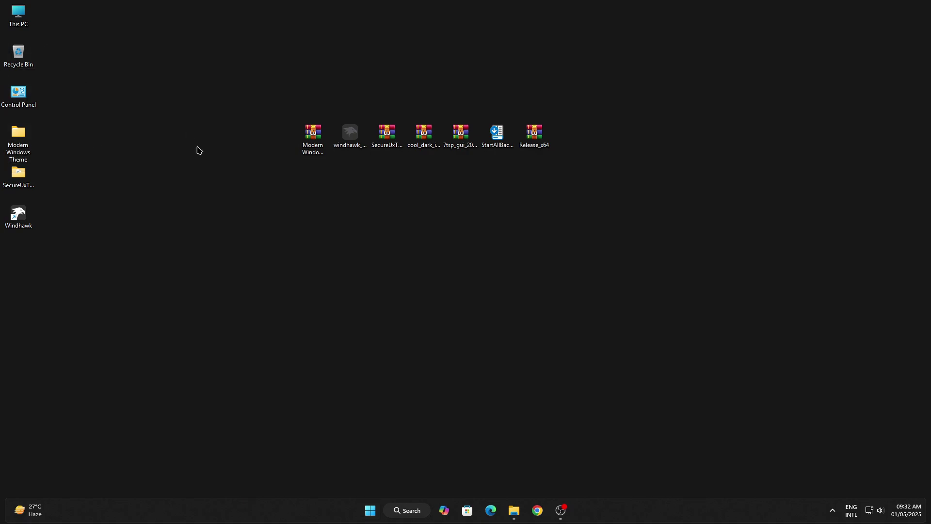
right_click(27, 19)
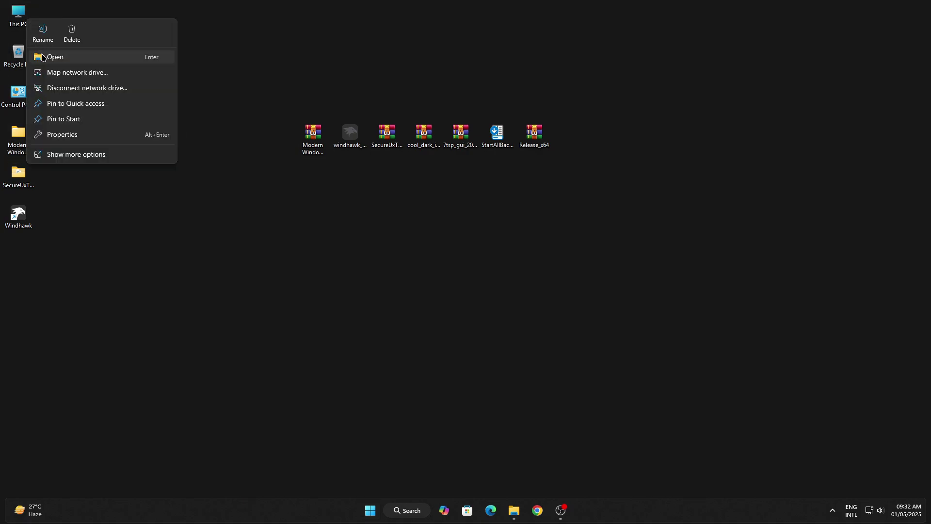
click(42, 57)
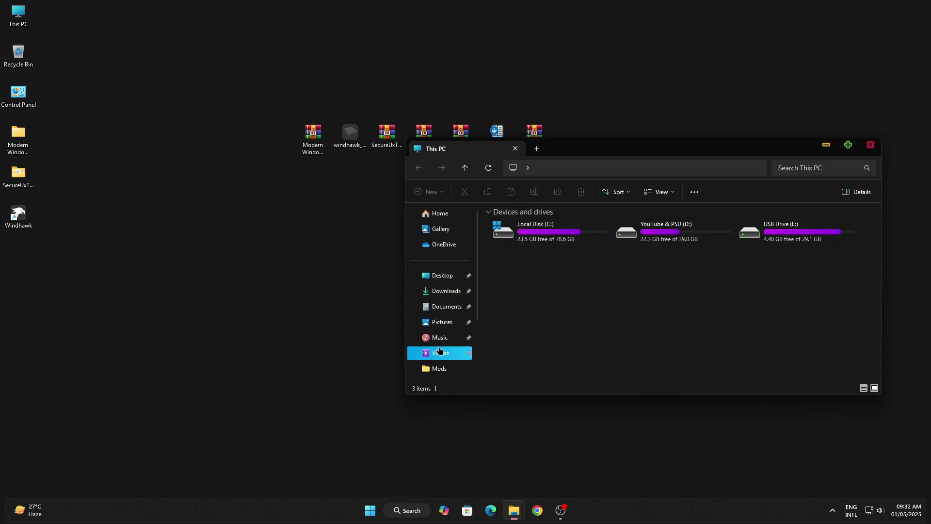
click(870, 145)
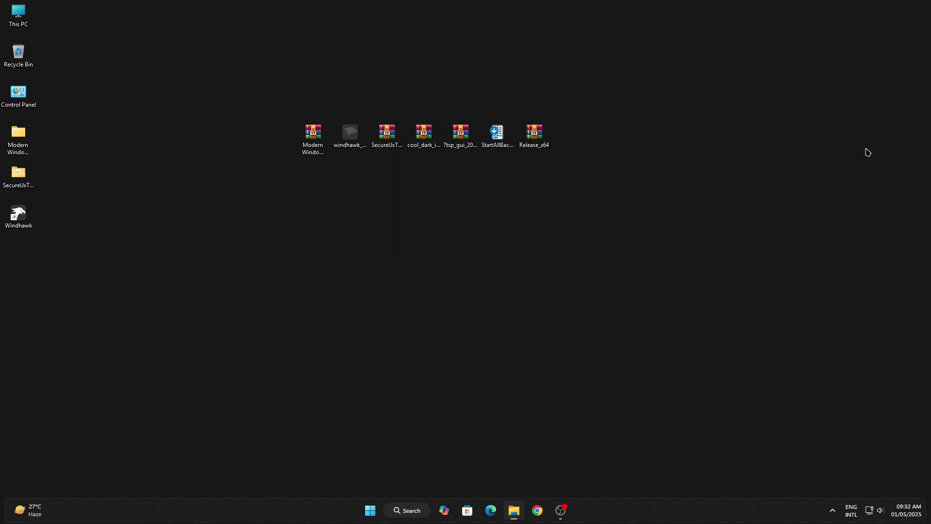
Return to the Mods folder window, go back to EXTRAS, and open the Wallpapers folder.
click(514, 510)
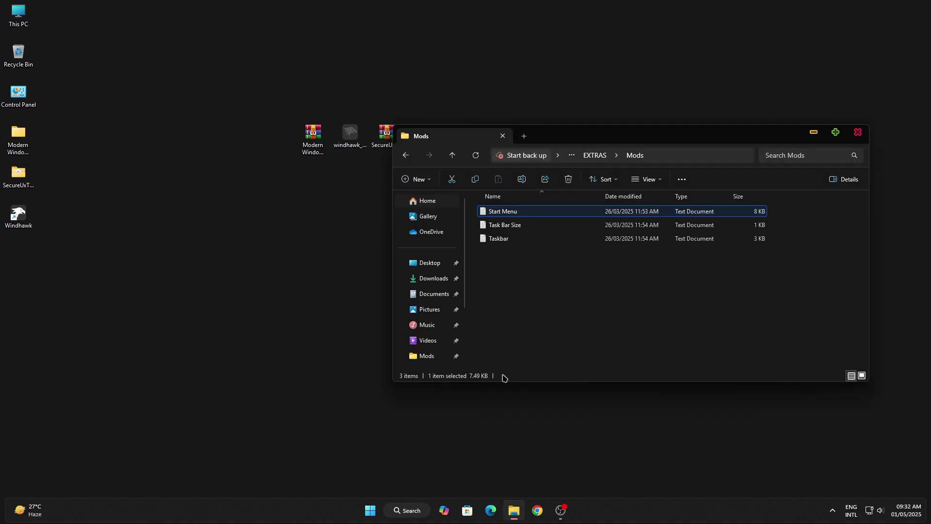
click(403, 162)
right_click(515, 231)
click(538, 247)
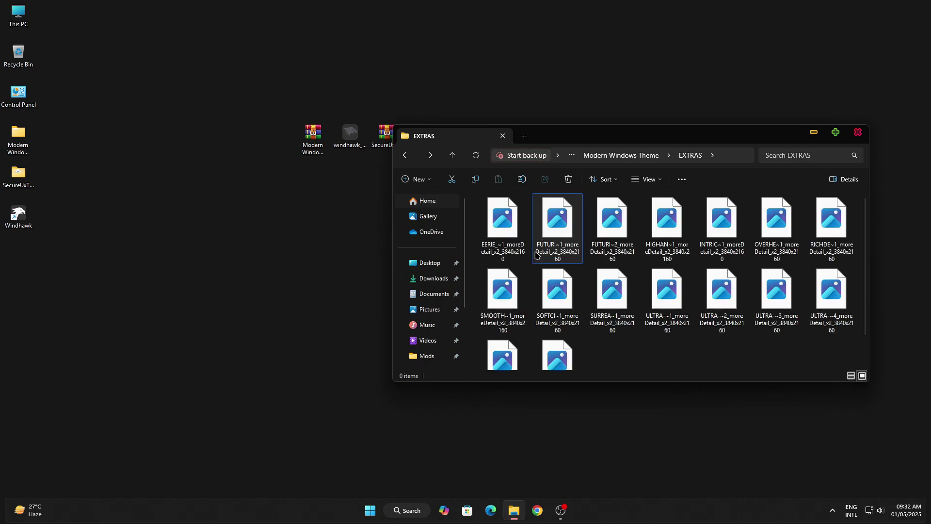
drag(620, 137, 342, 103)
Set the FUTURI~2 wallpaper image as the desktop background.
click(328, 202)
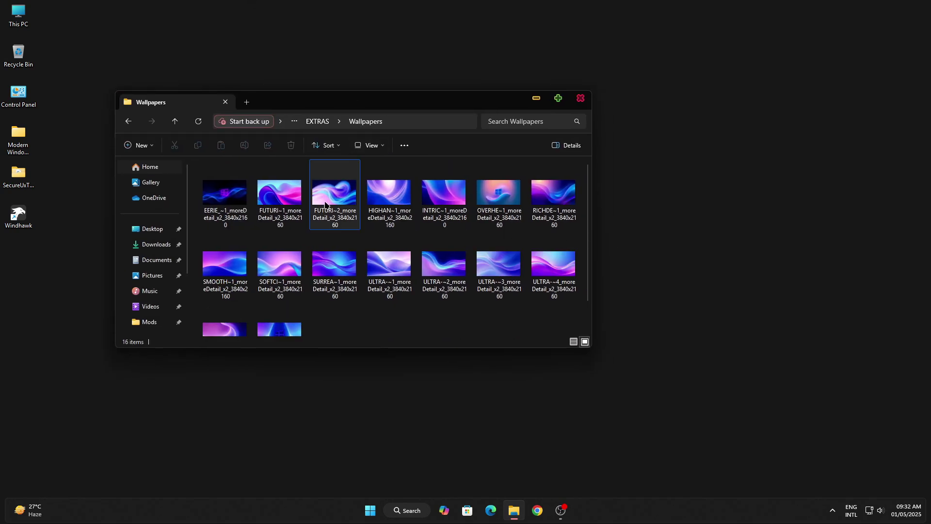
right_click(328, 202)
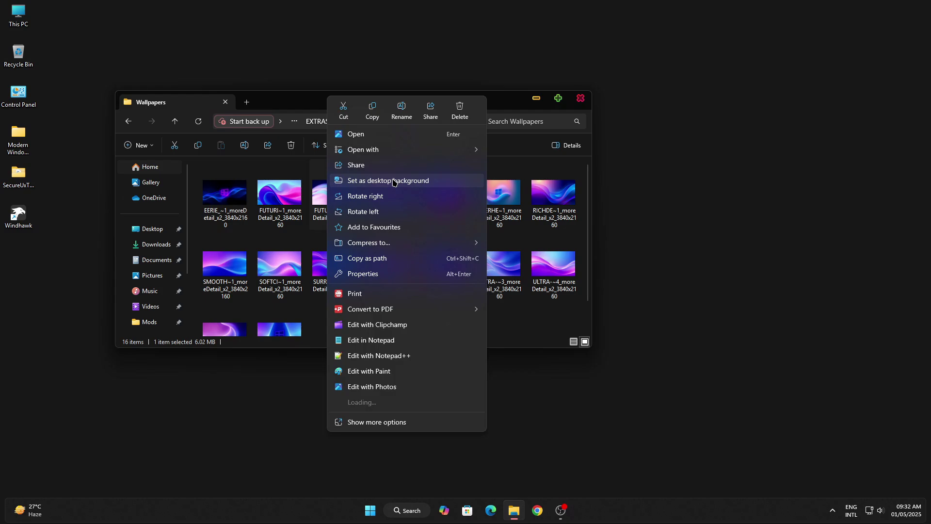
click(383, 180)
drag(441, 108, 487, 190)
Set the FUTURI~1 wallpaper image as the desktop background and close the Wallpapers folder.
click(329, 273)
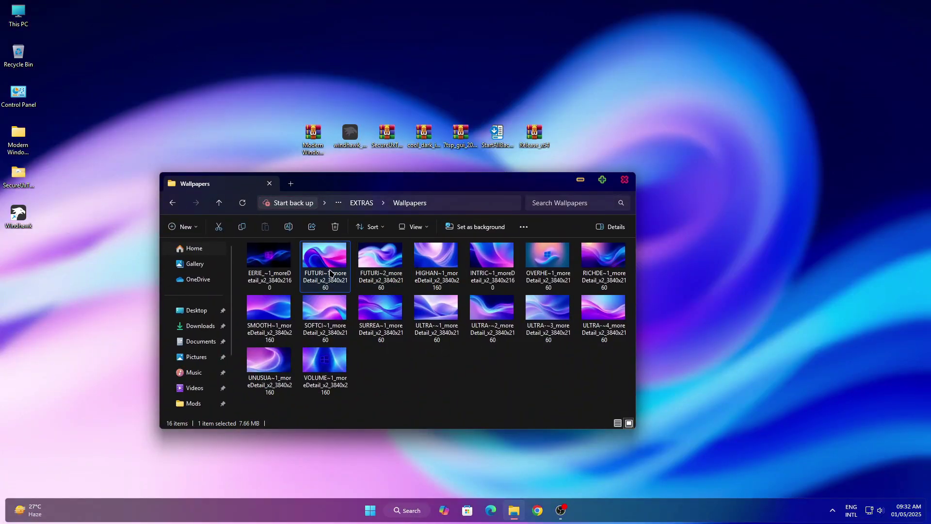
right_click(329, 273)
click(381, 180)
drag(429, 189, 383, 328)
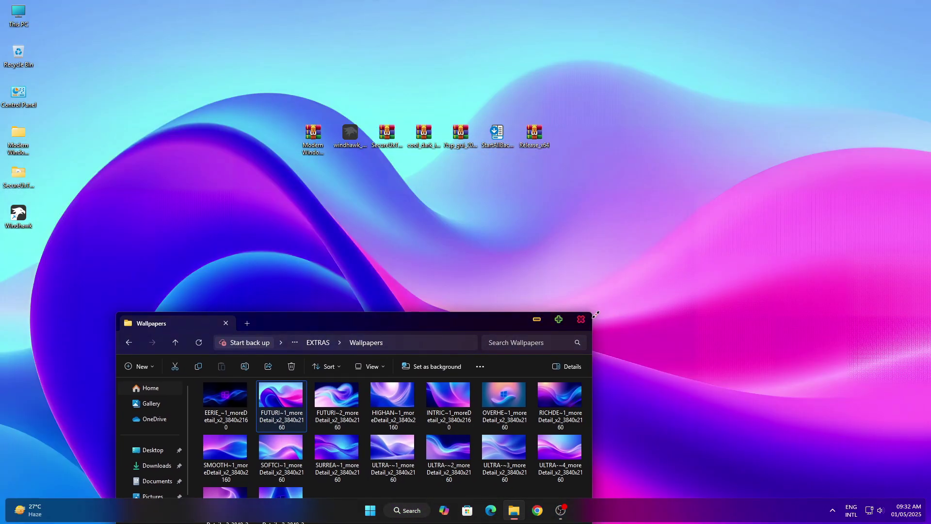
click(582, 320)
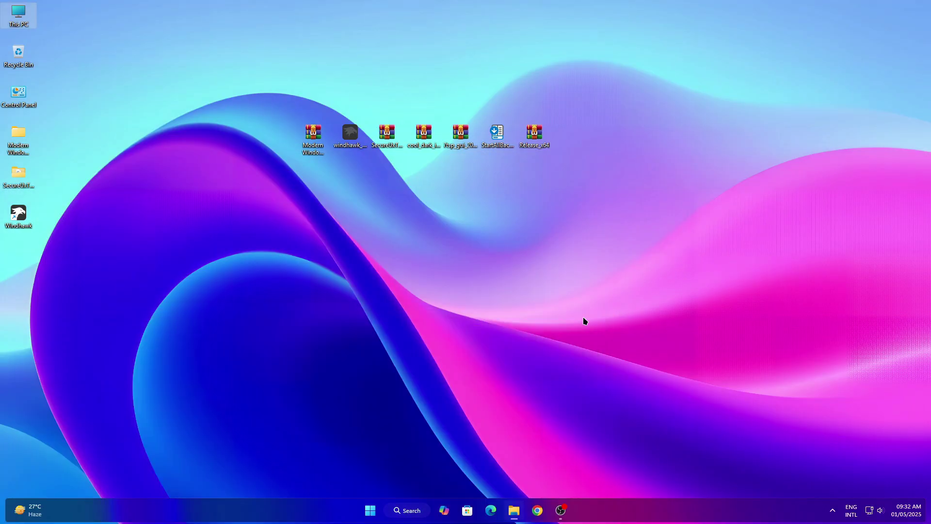
Extract the cool dark icon theme archive into its own folder on the desktop with WinRAR.
right_click(426, 147)
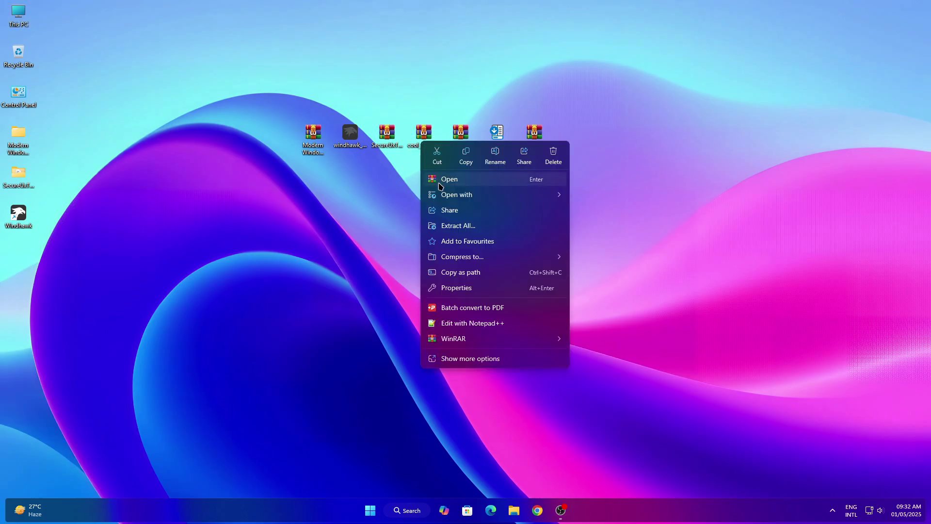
mouse_move(463, 340)
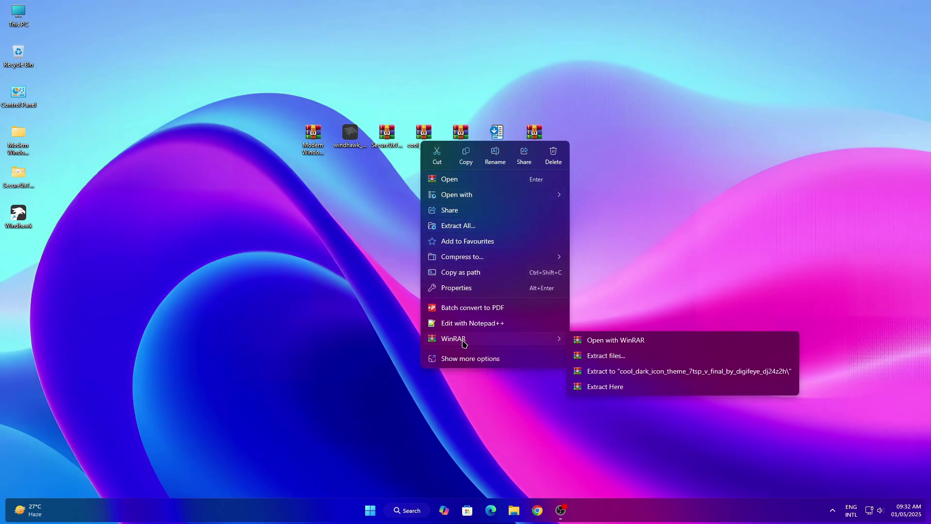
click(614, 362)
click(493, 365)
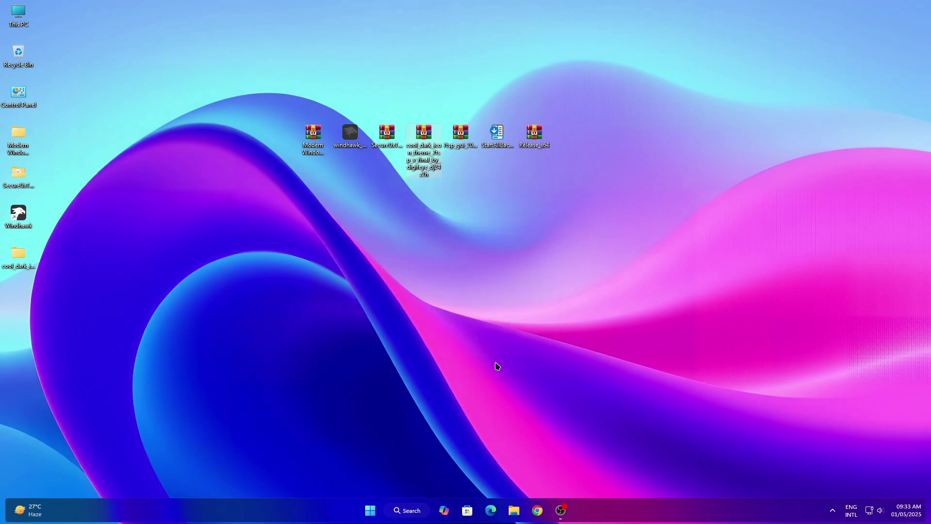
Open the extracted icon theme folder and go through Cool-Dark Icon Theme 7TSP into the 7TSP Icons Installers folder.
right_click(22, 261)
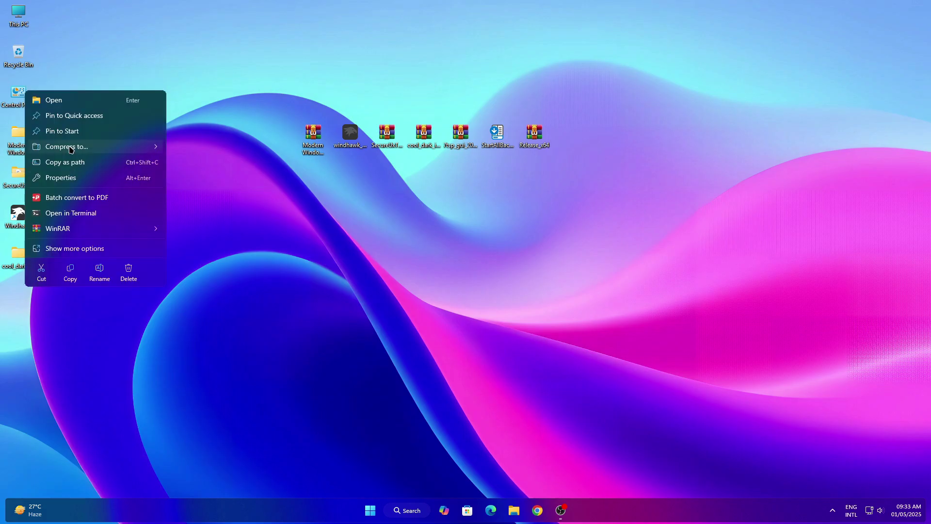
click(78, 100)
click(520, 214)
right_click(520, 215)
click(535, 245)
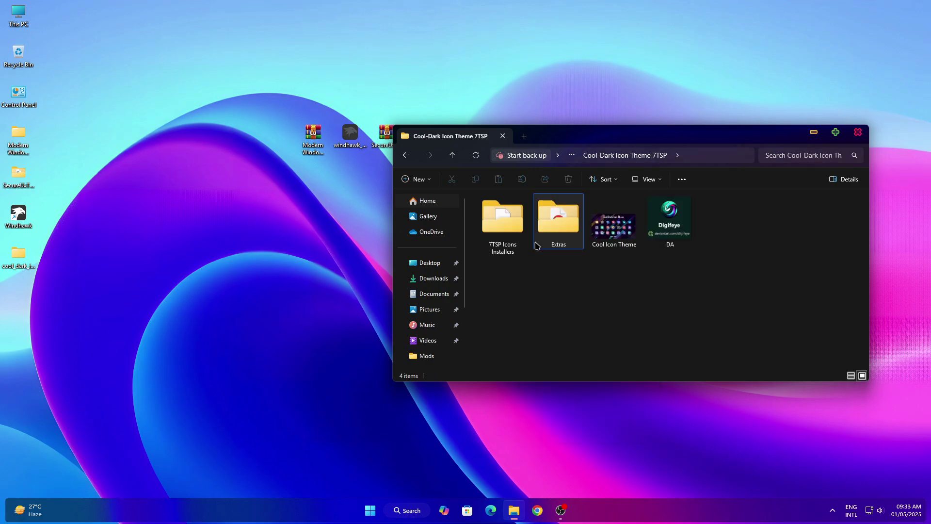
click(505, 235)
right_click(506, 236)
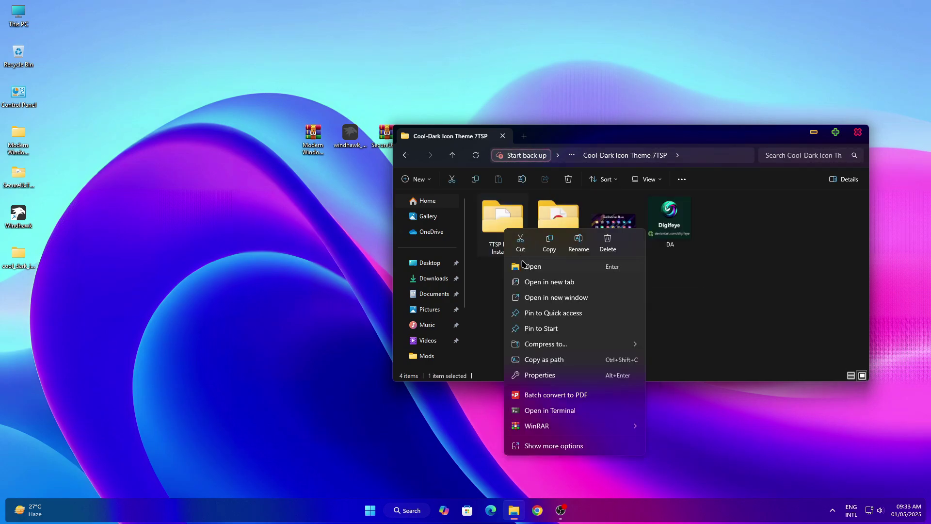
click(524, 265)
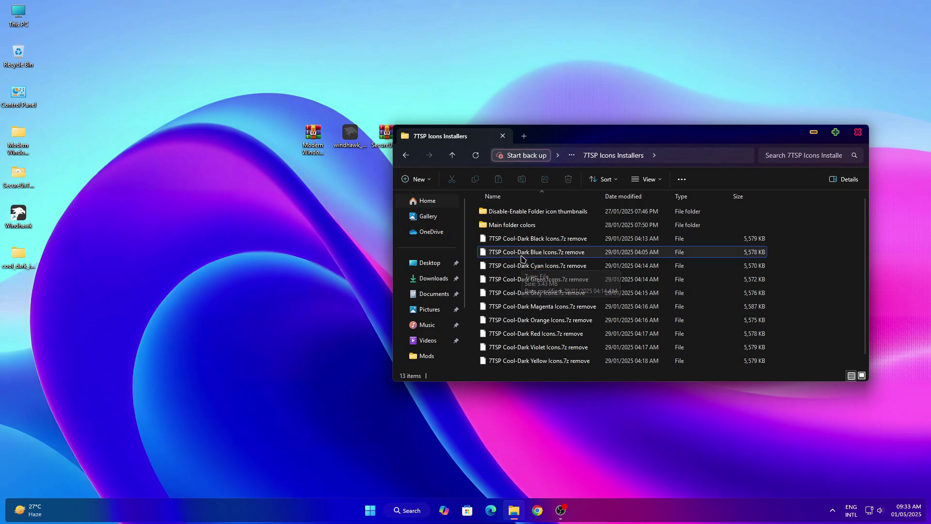
Rename the black icons file to 7TSP Cool-Dark Black Icons.7z by removing the word "remove" from its extension.
right_click(531, 243)
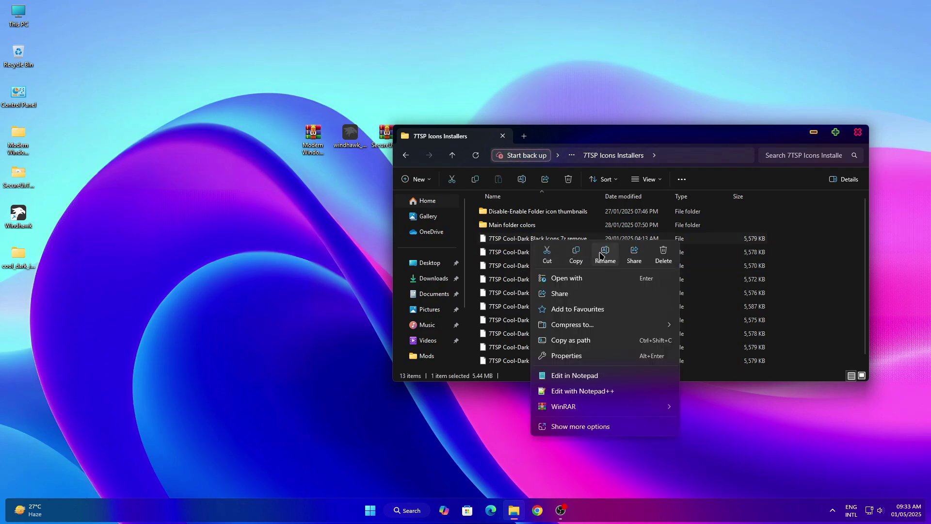
click(605, 254)
drag(568, 238, 597, 238)
key(BackSpace)
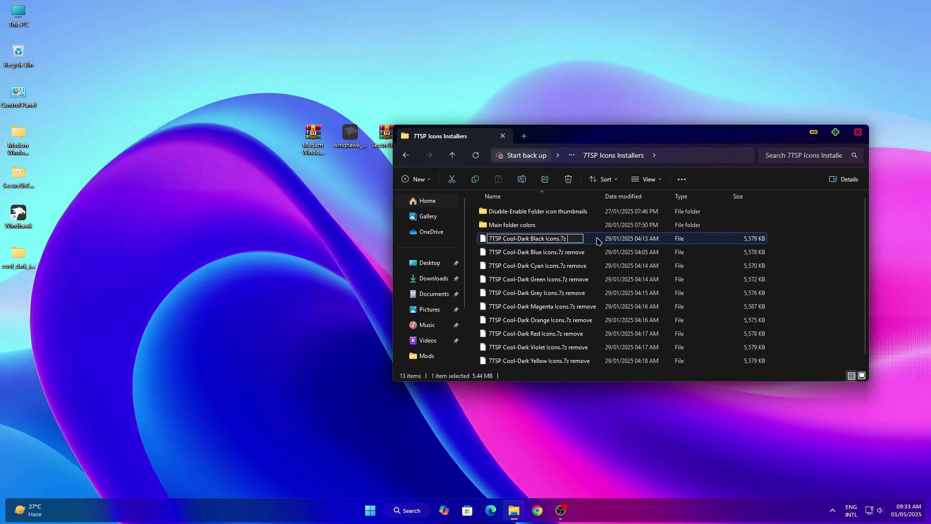
click(806, 267)
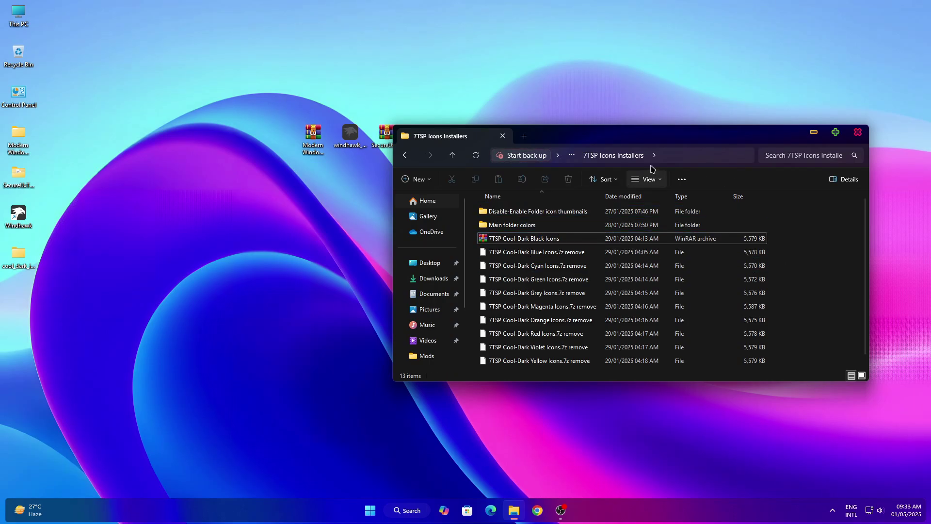
Close the icon theme folder and extract the 7tsp_gui_2019_edition archive into its own folder on the desktop with WinRAR.
click(406, 155)
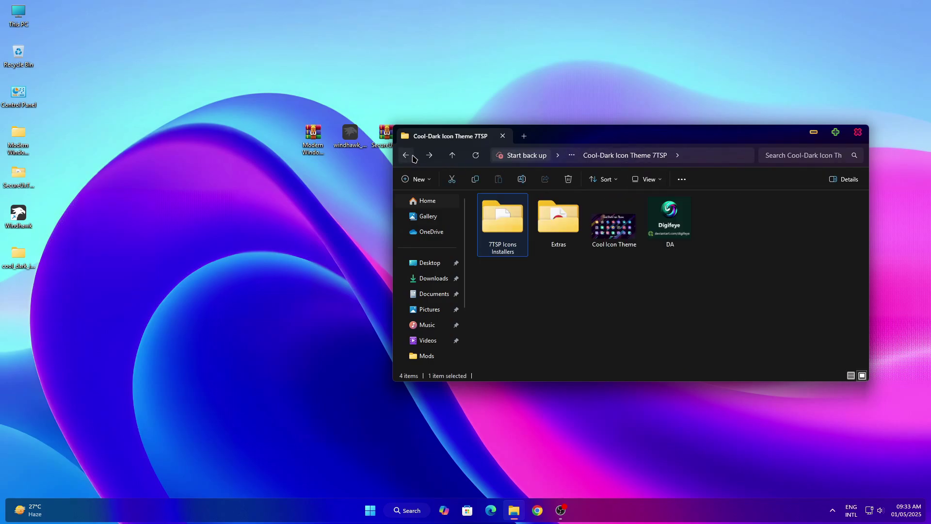
click(857, 133)
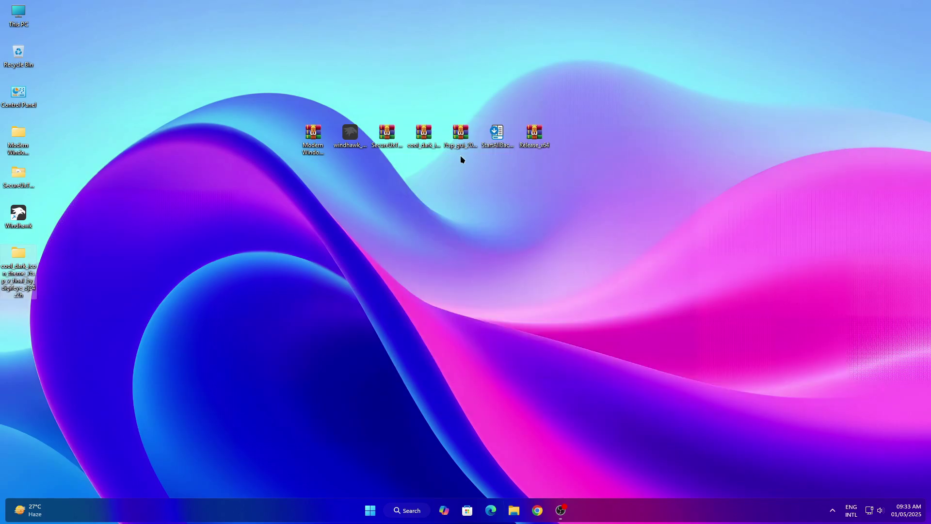
click(460, 138)
right_click(458, 138)
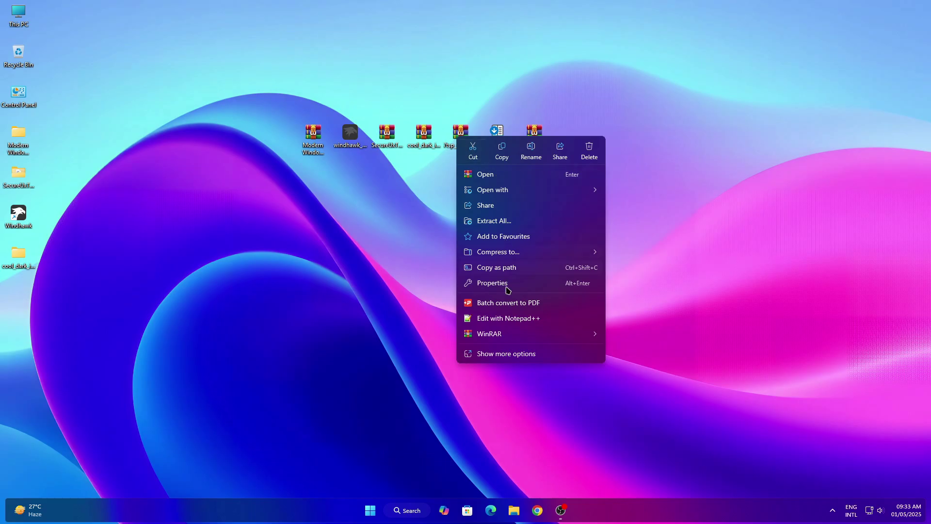
mouse_move(505, 333)
click(638, 358)
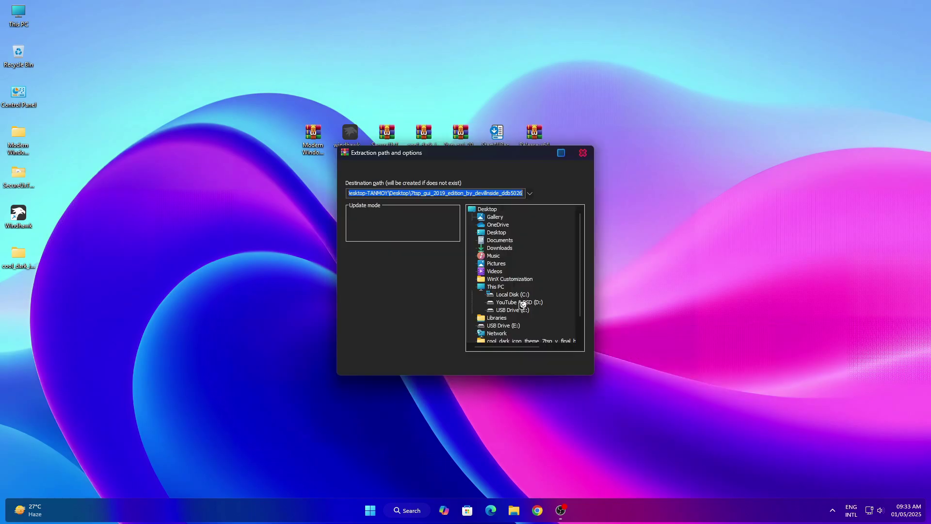
click(494, 366)
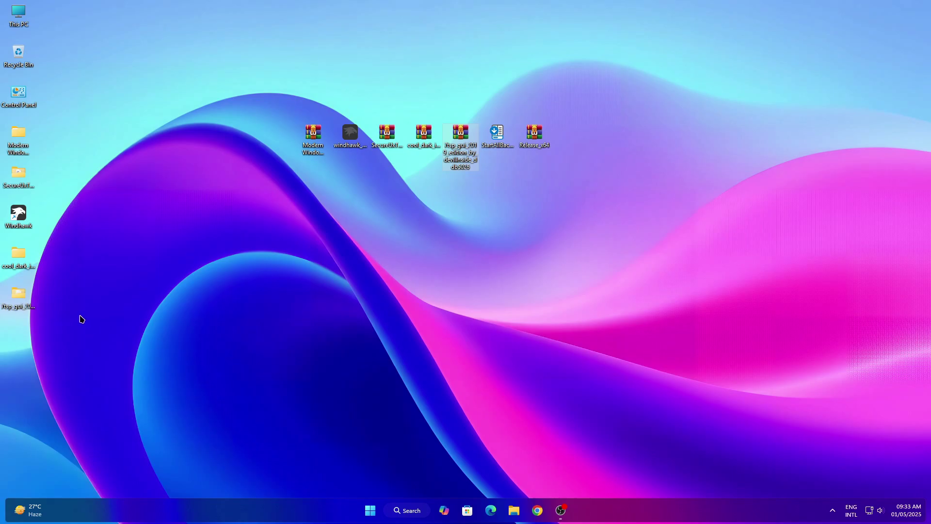
Open the extracted 7tsp_gui_2019_edition folder and rename the 7tsp GUI v0.6(2019) file so its extension is .exe.
right_click(22, 298)
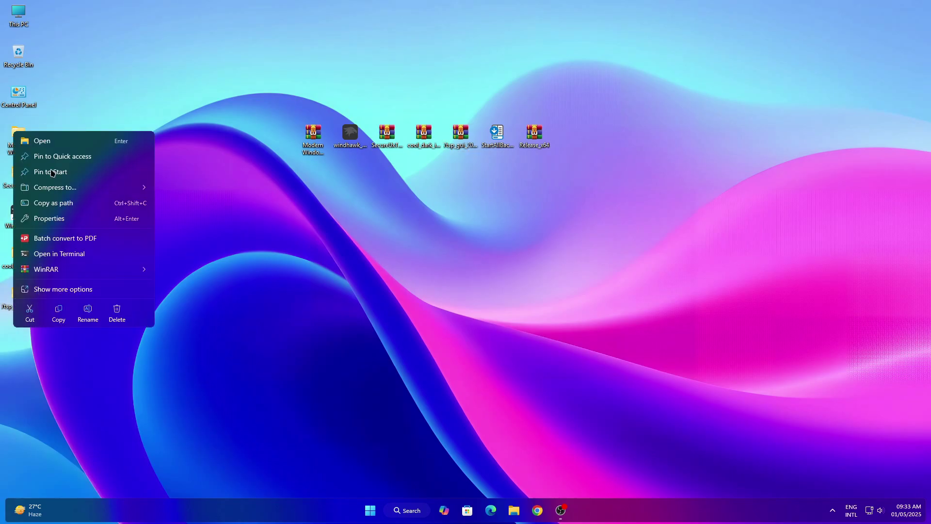
click(51, 142)
click(507, 233)
right_click(513, 235)
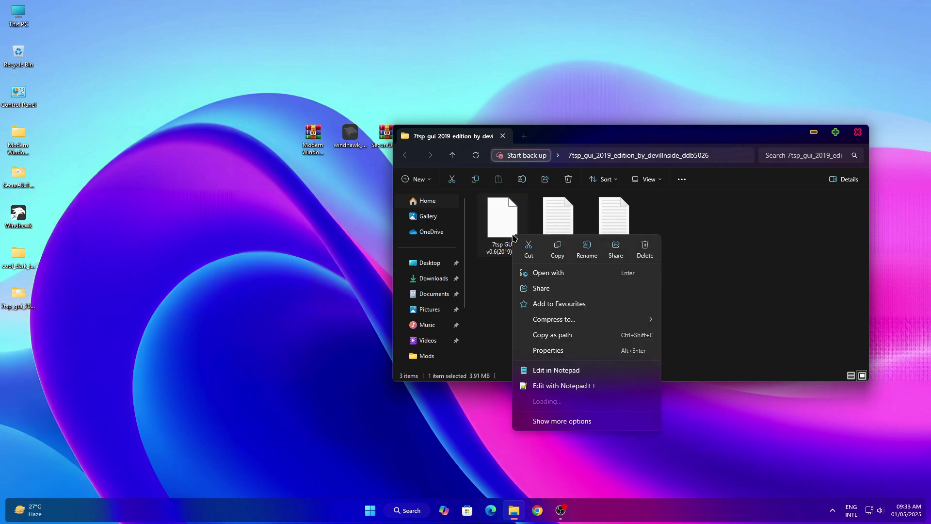
click(574, 252)
click(512, 251)
text(x)
key(Return)
click(513, 264)
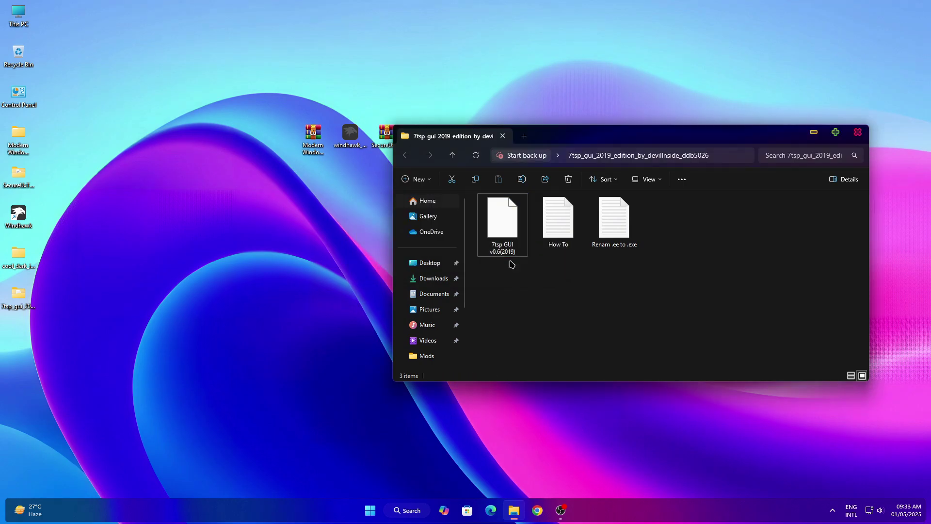
Launch 7tsp GUI v0.6(2019) and add 7TSP Cool-Dark Black Icons.7z from the 7TSP Icons Installers folder as a custom pack.
right_click(495, 224)
click(546, 278)
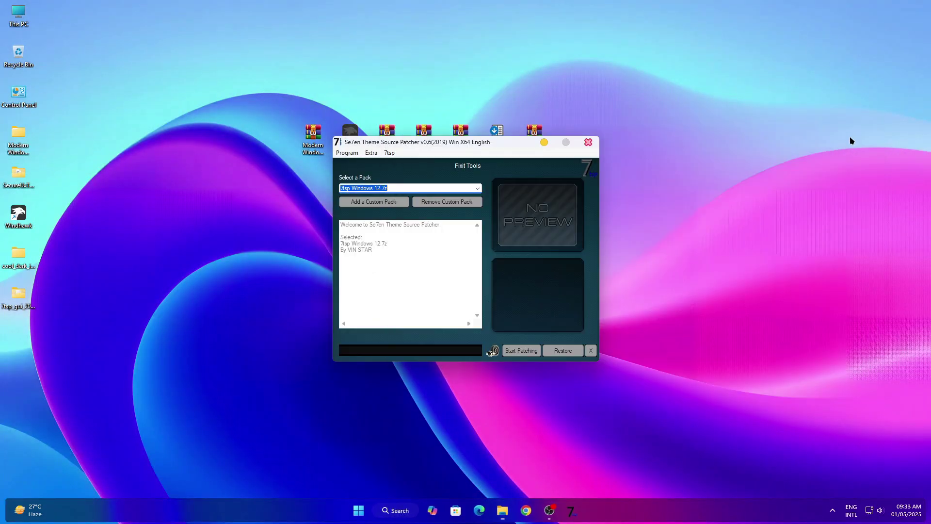
click(391, 205)
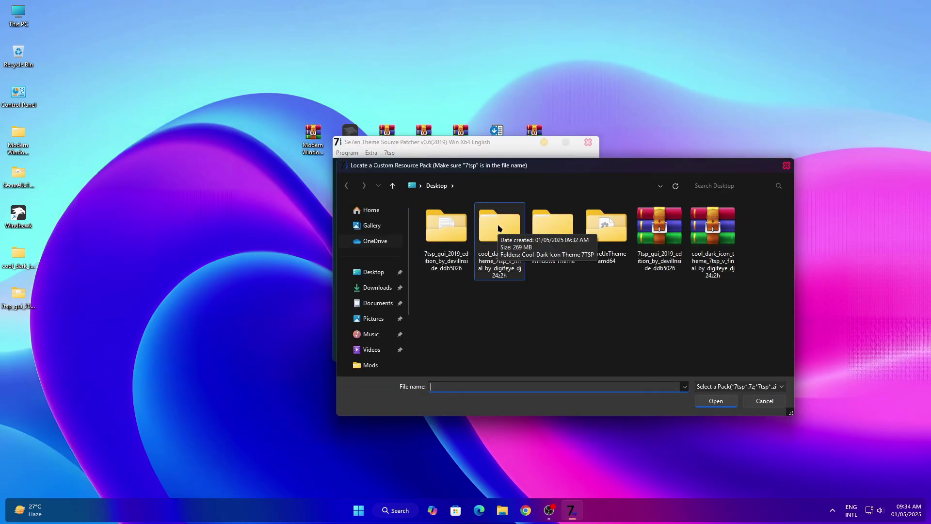
right_click(518, 236)
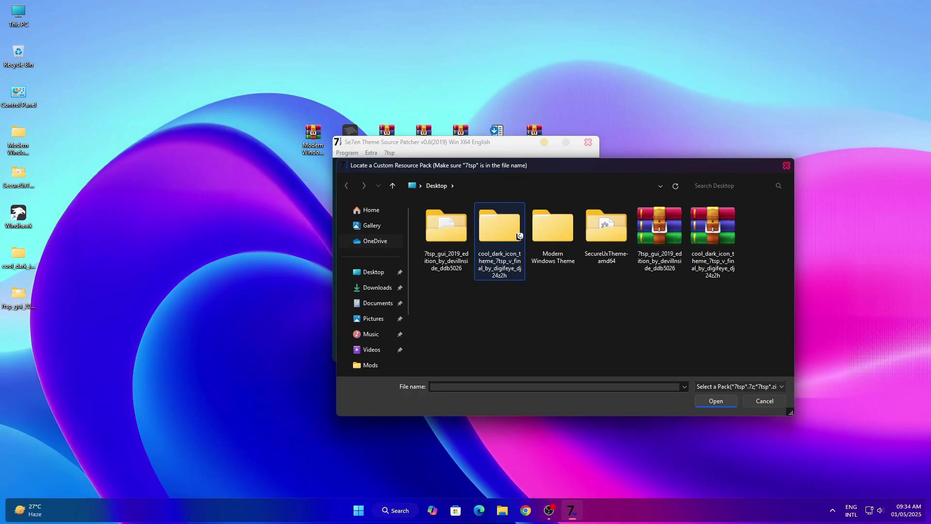
click(542, 254)
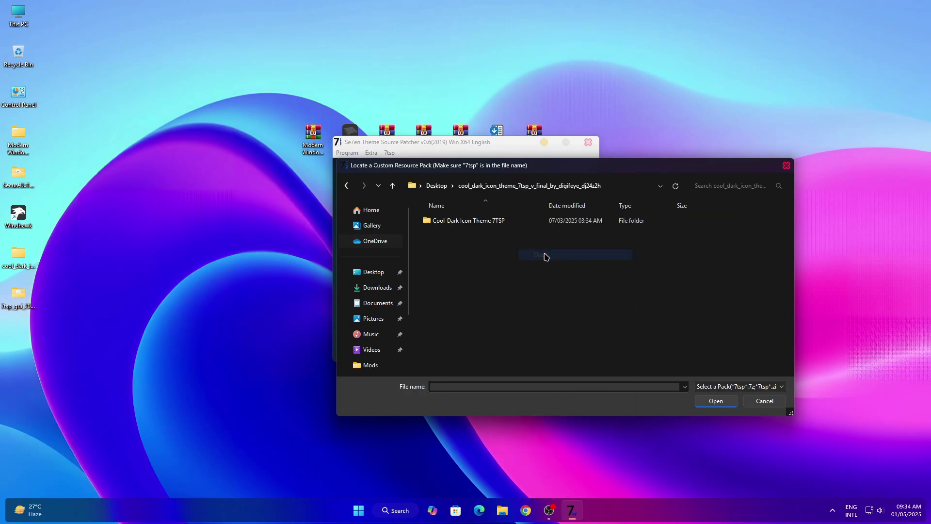
right_click(478, 226)
click(502, 245)
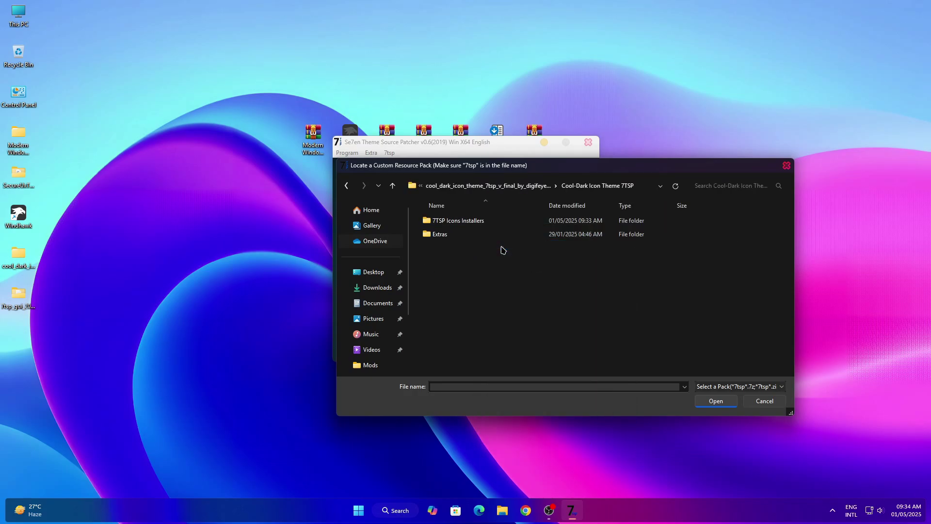
right_click(475, 224)
click(500, 244)
click(495, 249)
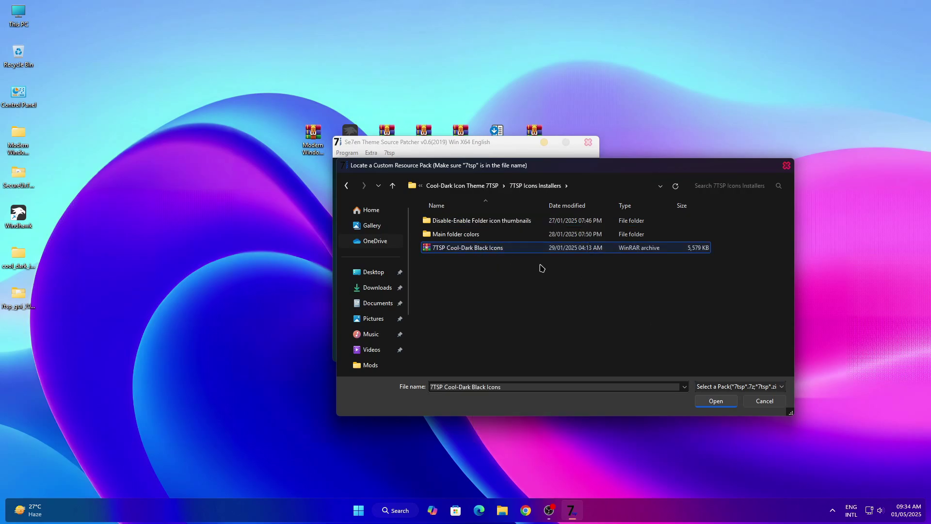
click(711, 401)
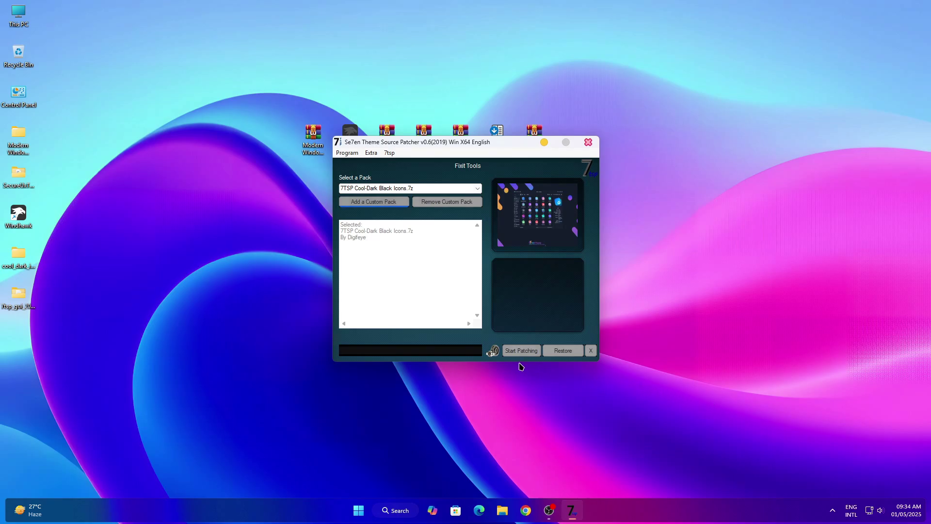
Patch the system with the 7TSP Cool-Dark Black Icons.7z pack and dismiss the completion dialog.
click(513, 353)
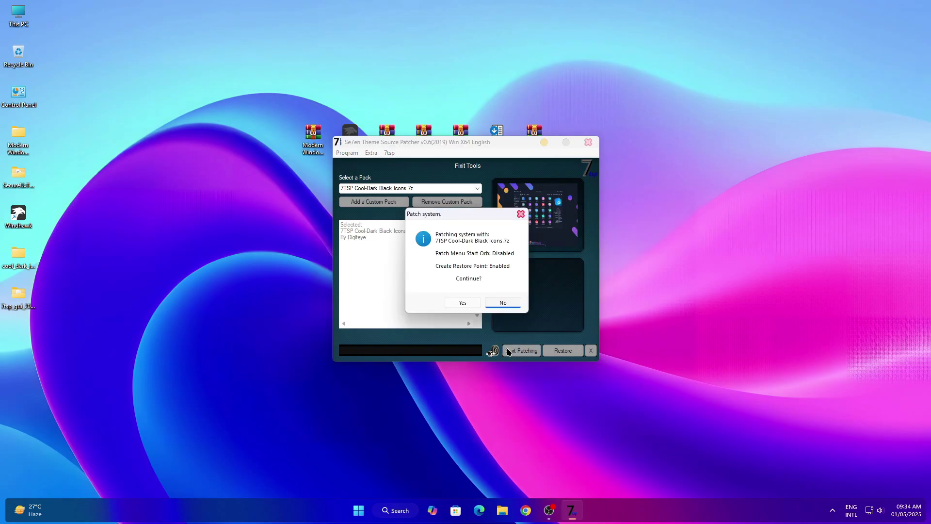
click(463, 304)
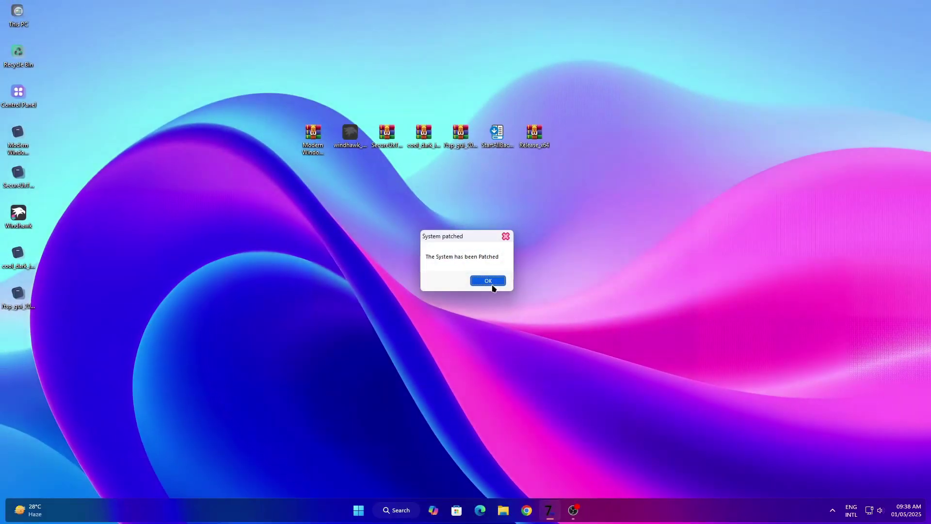
click(494, 285)
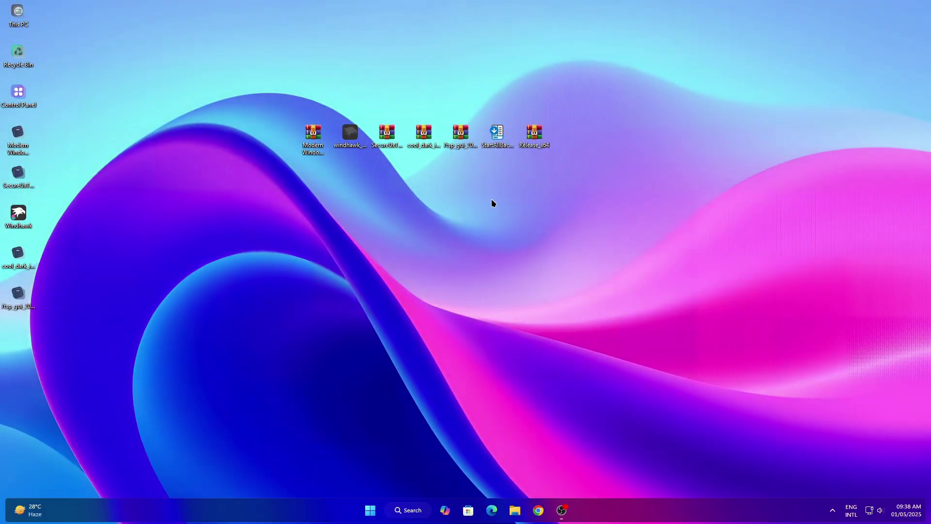
Open This PC to check the drive and sidebar folder icons, and close its window.
right_click(28, 25)
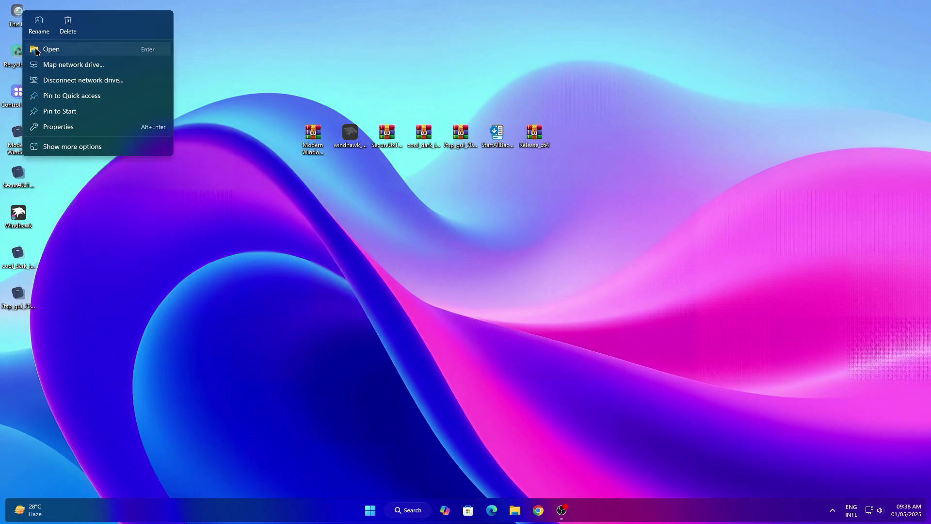
click(37, 47)
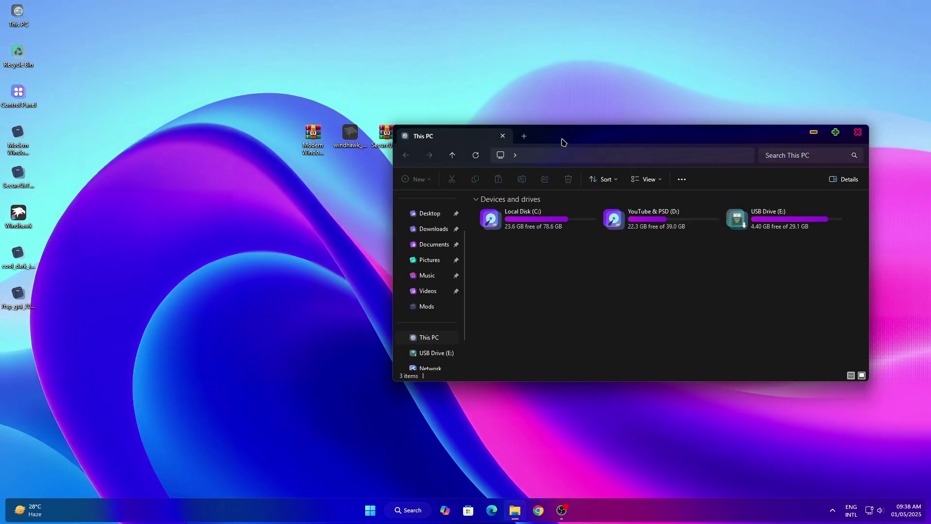
drag(561, 141, 457, 125)
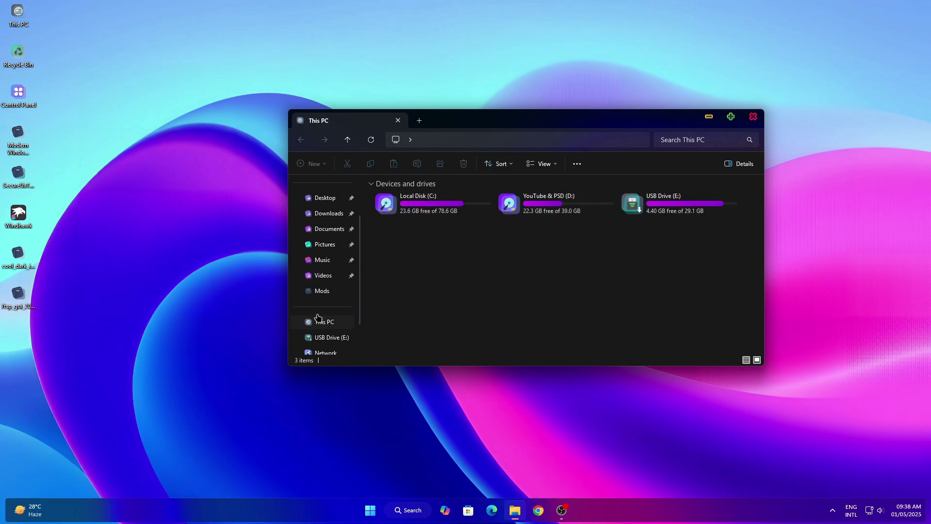
click(755, 117)
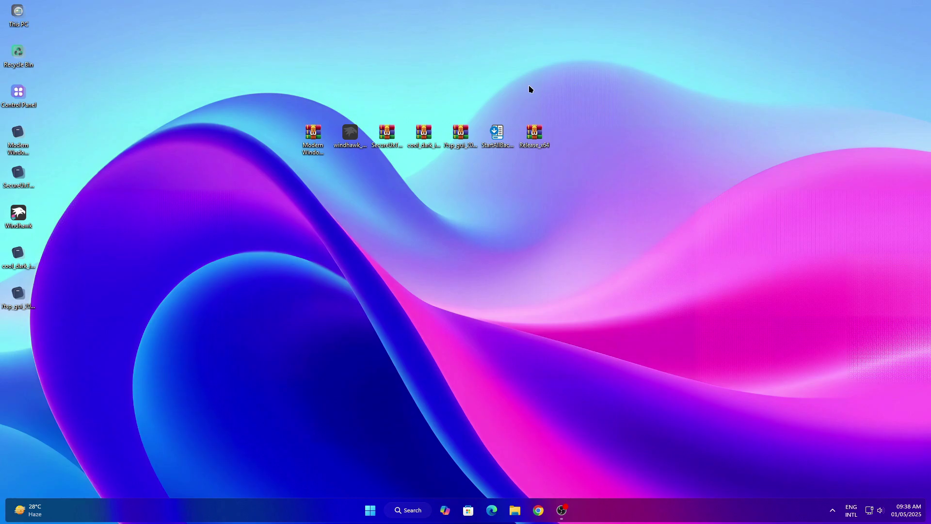
Run the StartAllBack installer from the desktop and install it for the current user only.
right_click(494, 136)
click(527, 205)
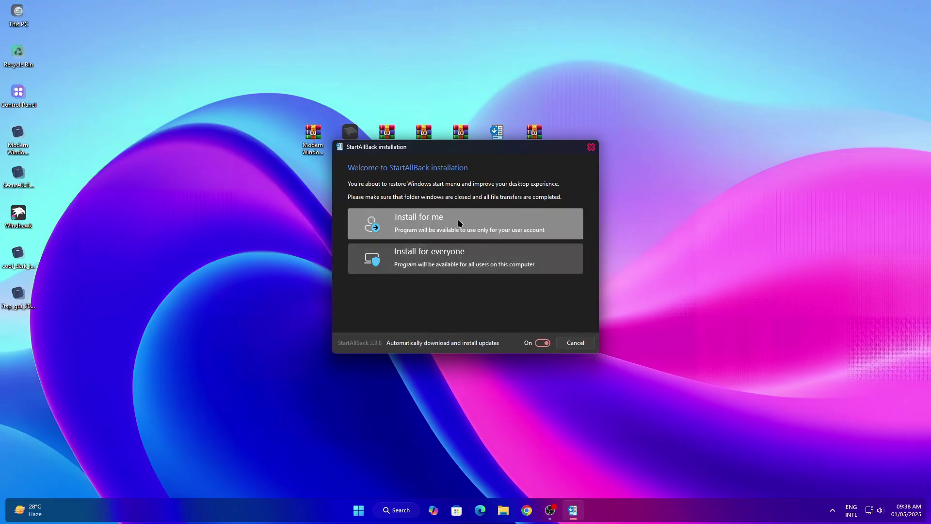
click(457, 220)
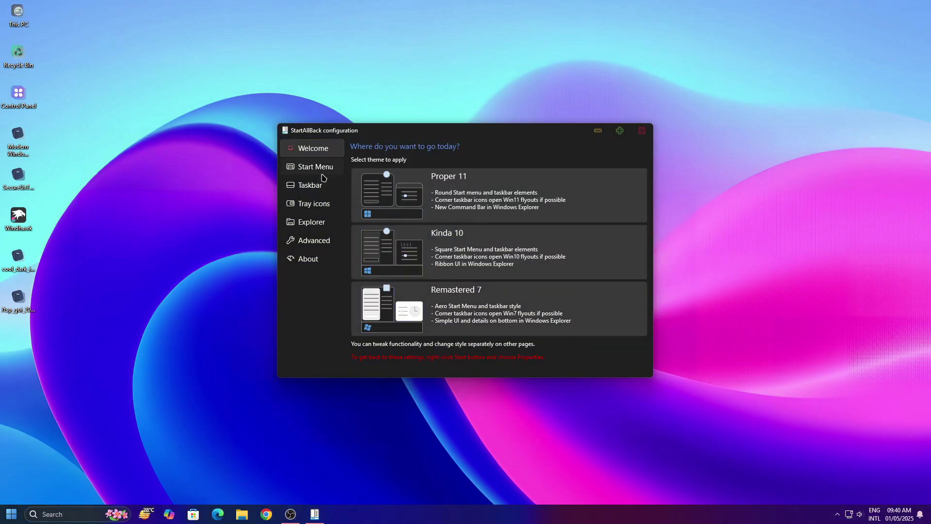
Disable StartAllBack's enhanced classic start menu and enhanced classic taskbar, restarting the Explorer shell to apply the taskbar type.
click(321, 173)
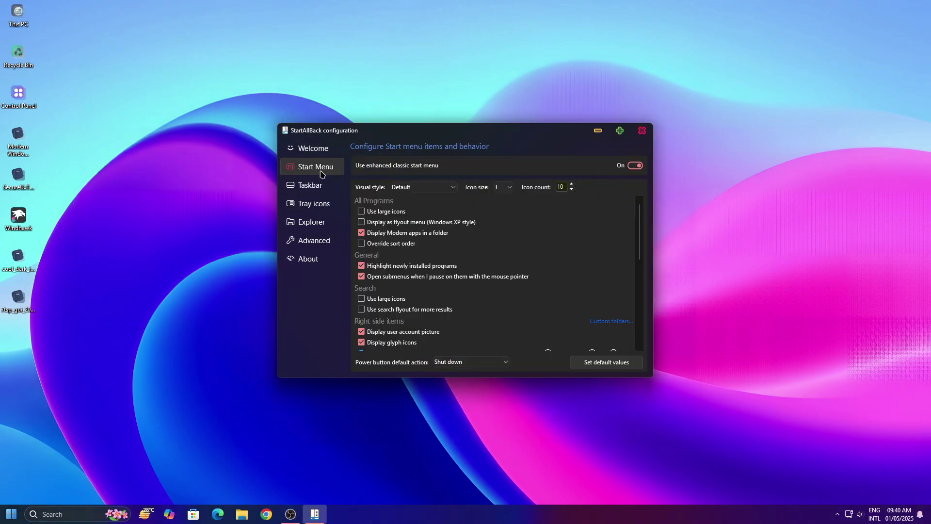
click(635, 166)
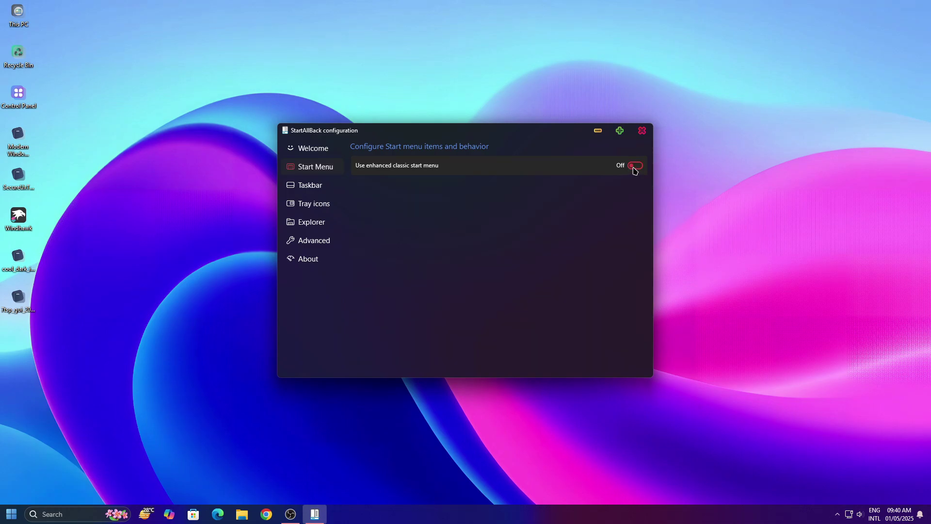
click(318, 190)
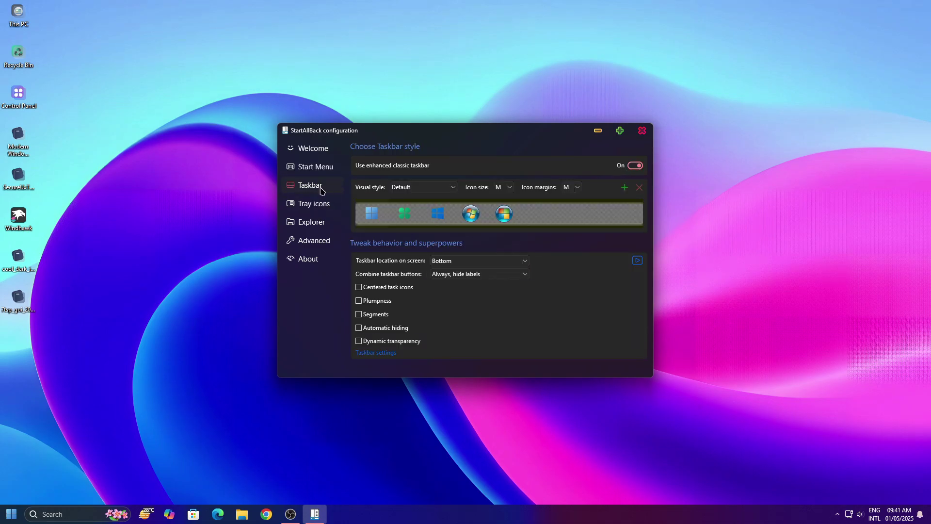
click(634, 166)
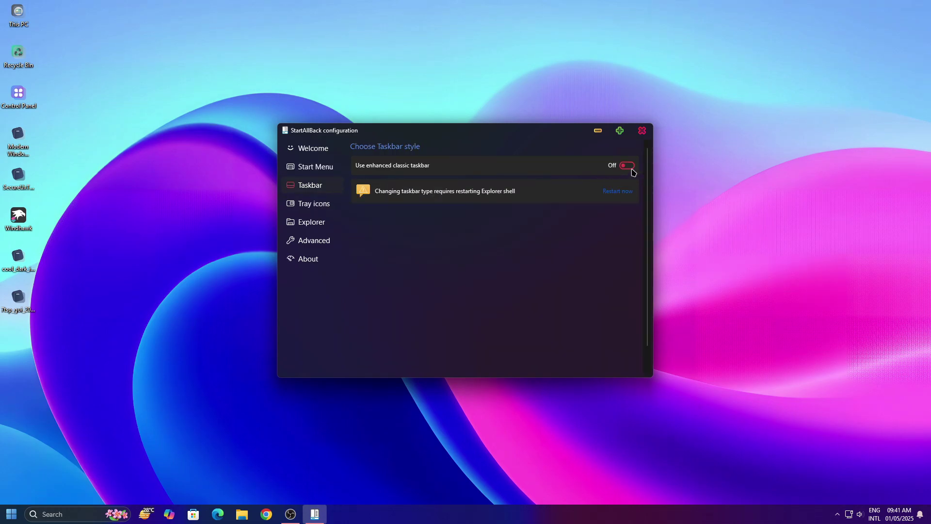
click(617, 192)
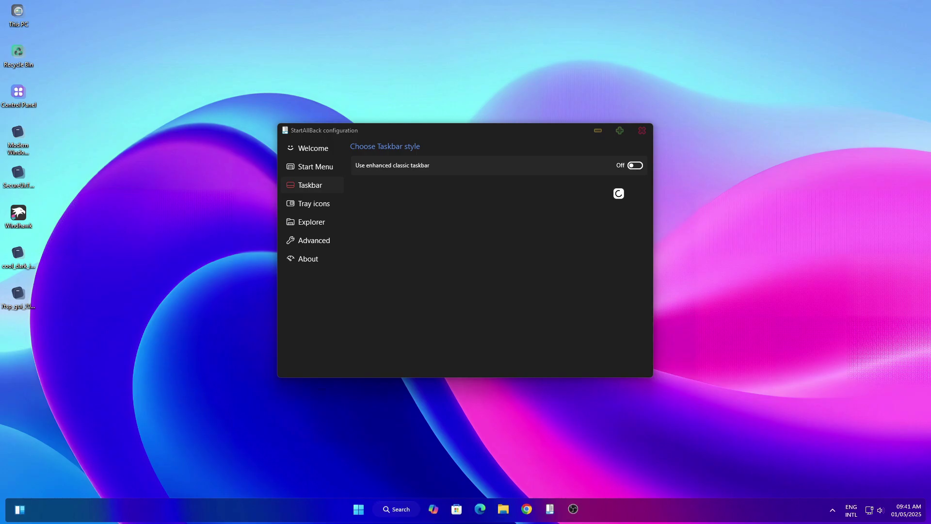
click(365, 501)
click(364, 501)
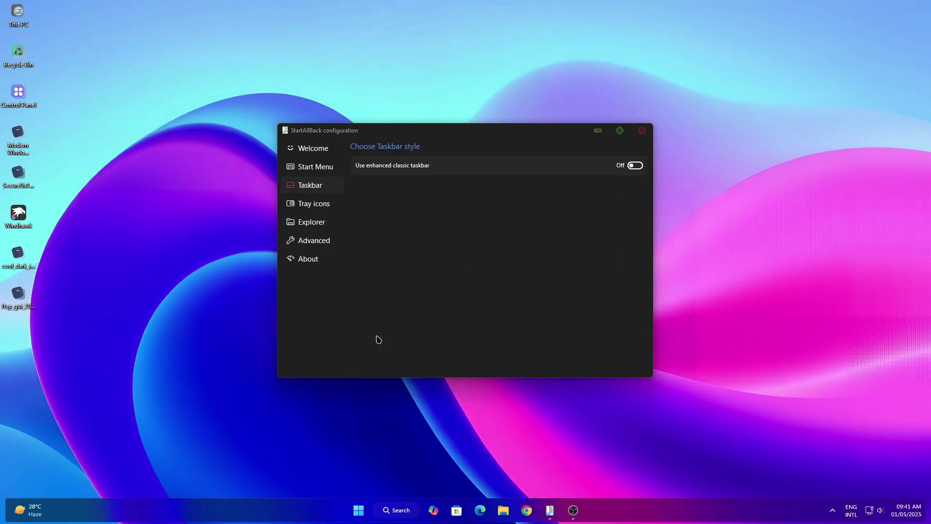
Review the Explorer style options, close the StartAllBack configuration, and check the Start menu.
click(312, 223)
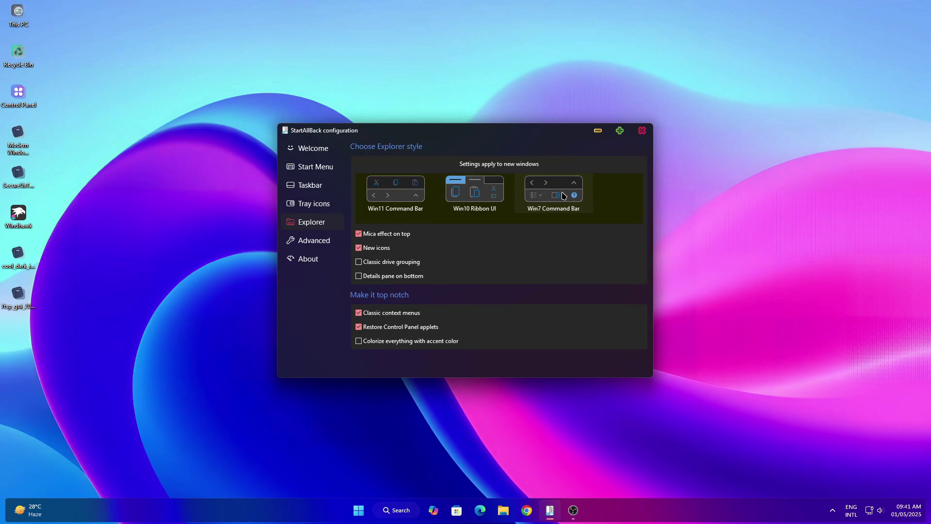
click(642, 130)
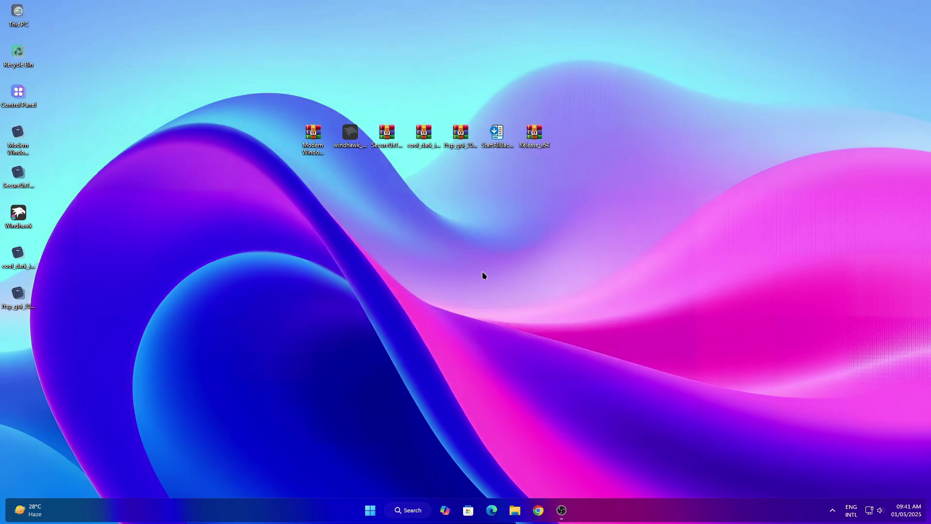
click(370, 509)
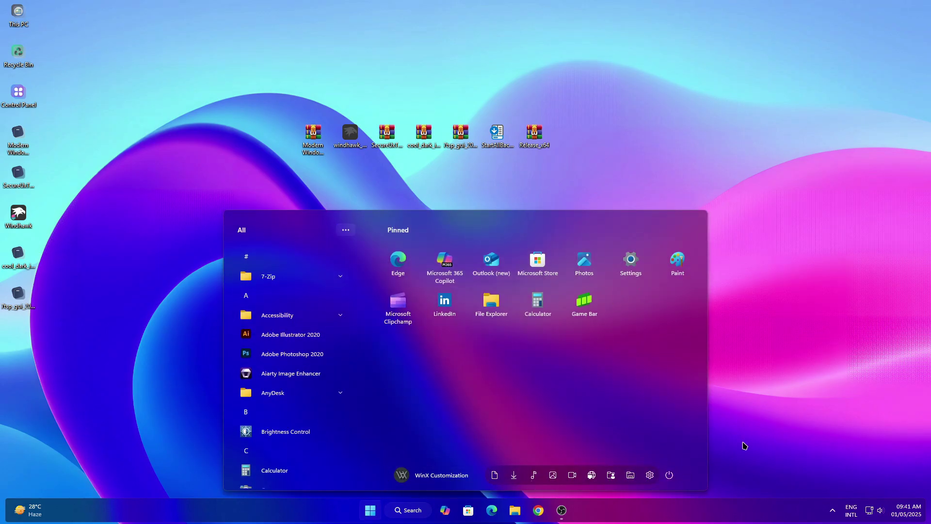
click(768, 430)
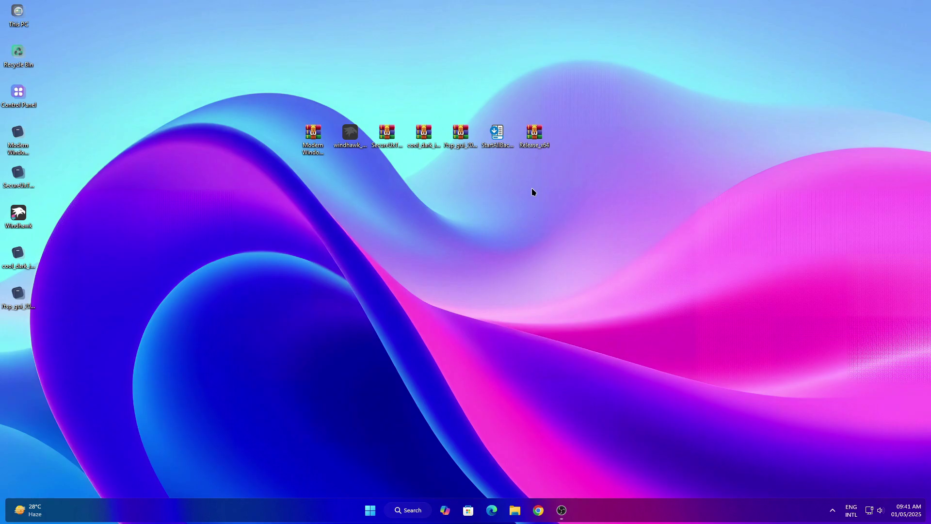
Extract the Release_x64 archive on the desktop into its own Release_x64 folder with WinRAR.
right_click(536, 135)
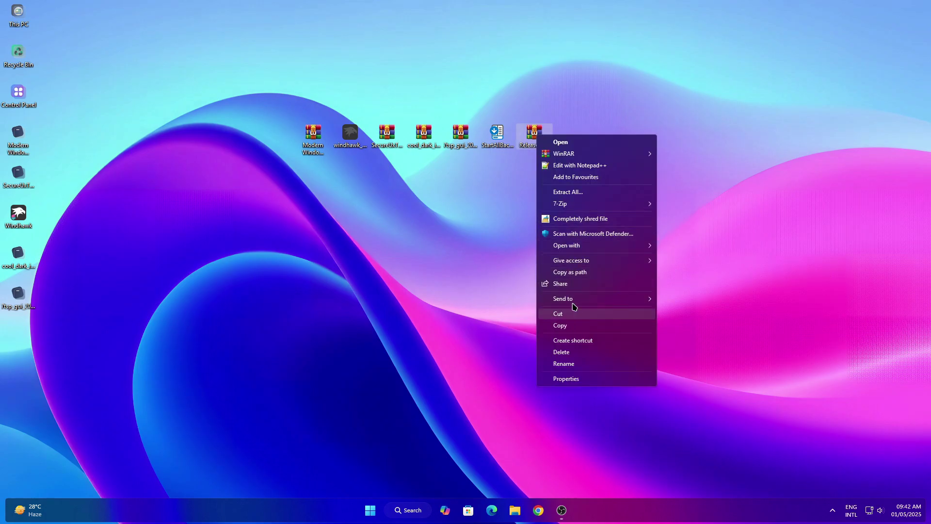
mouse_move(584, 154)
click(688, 169)
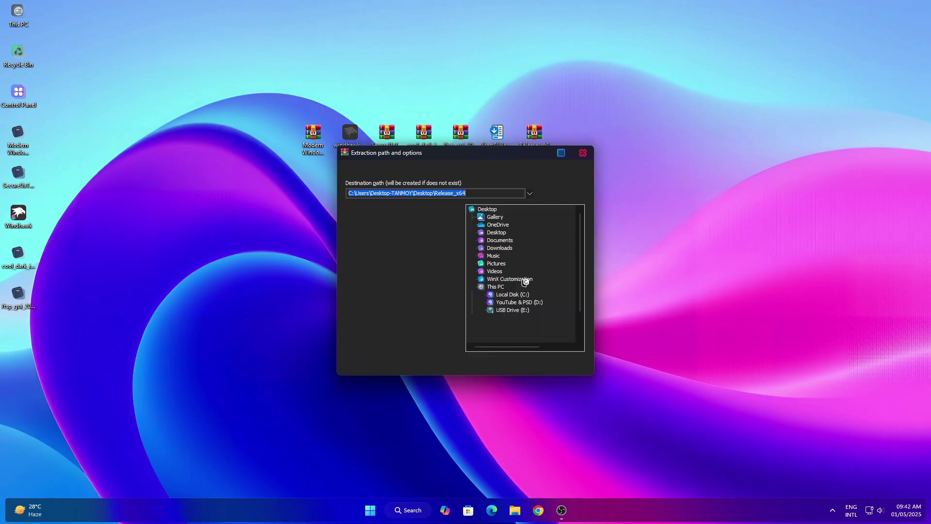
click(494, 366)
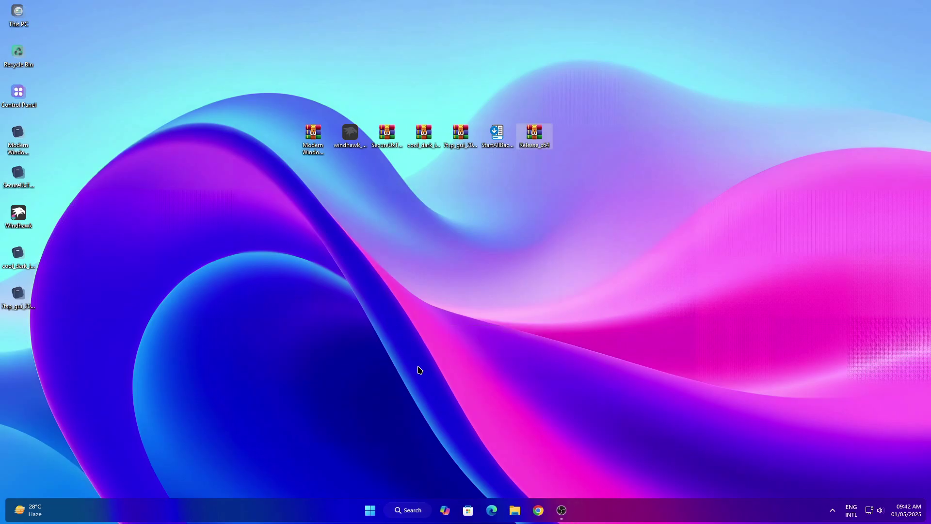
Move the extracted Release_x64 folder from the desktop to the root of Local Disk (C:) and refresh the file listing.
right_click(25, 343)
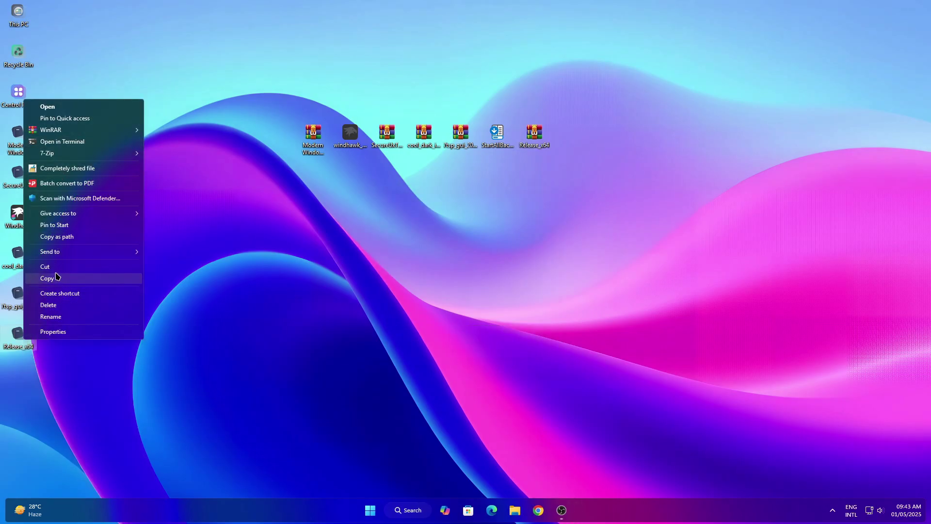
click(55, 269)
right_click(17, 11)
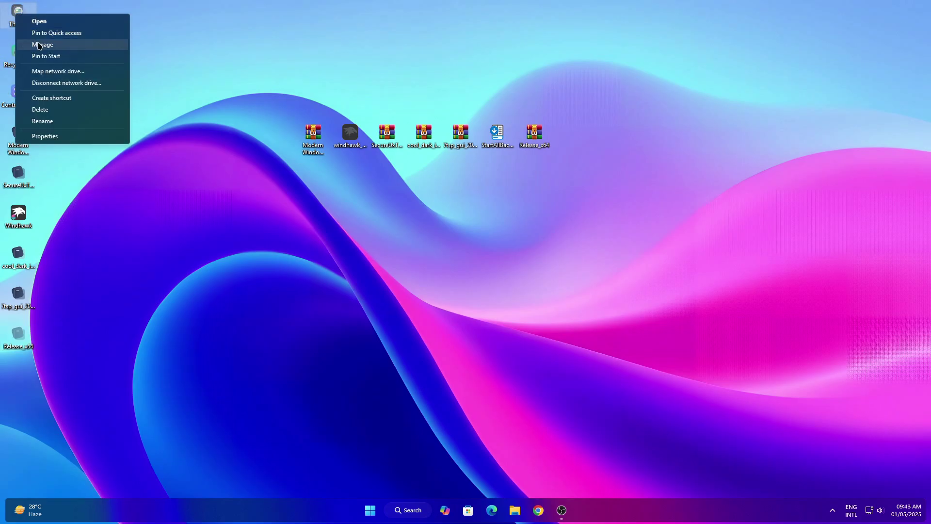
click(36, 22)
right_click(429, 184)
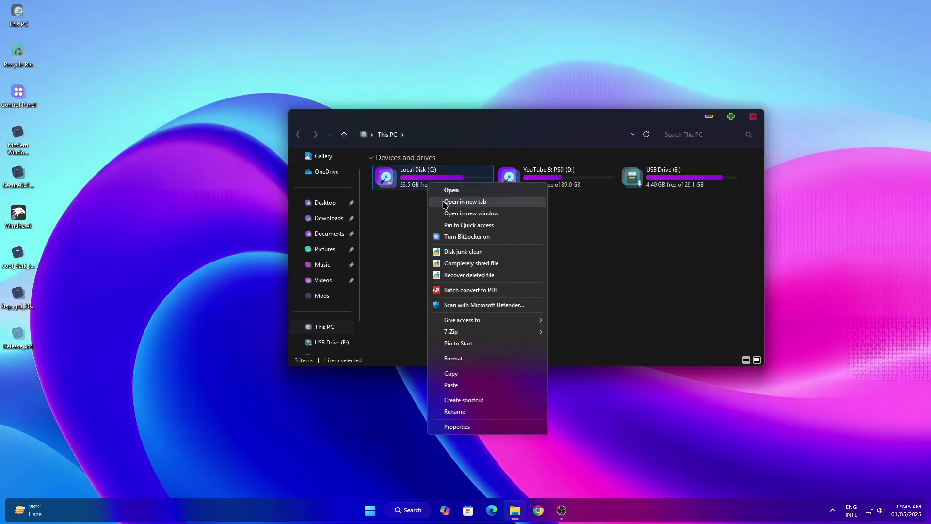
click(446, 192)
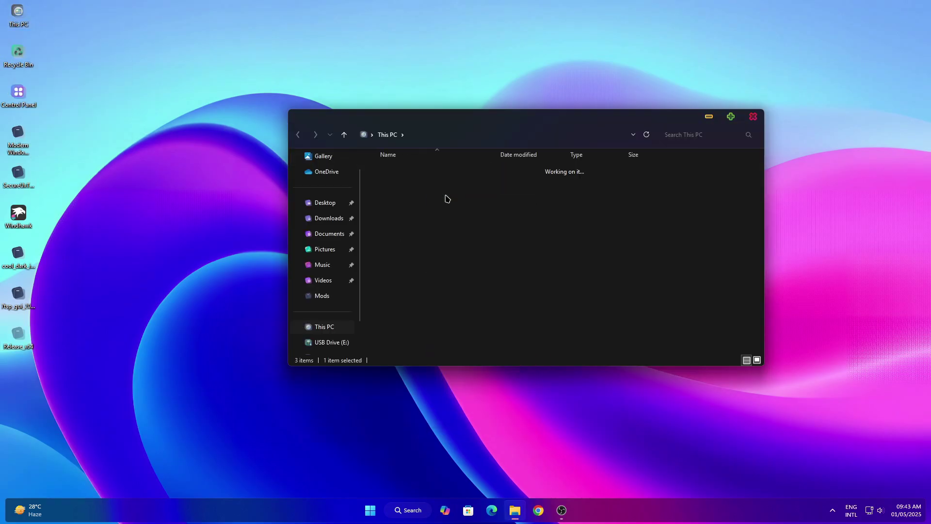
right_click(471, 332)
click(499, 387)
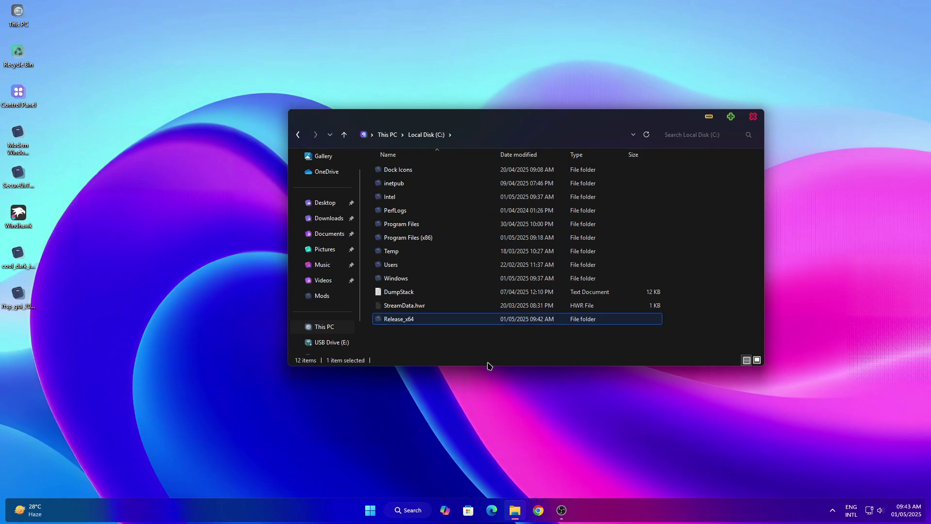
right_click(478, 346)
click(490, 387)
Run the register script in the Release subfolder of C:\Release_x64.
click(400, 255)
right_click(423, 262)
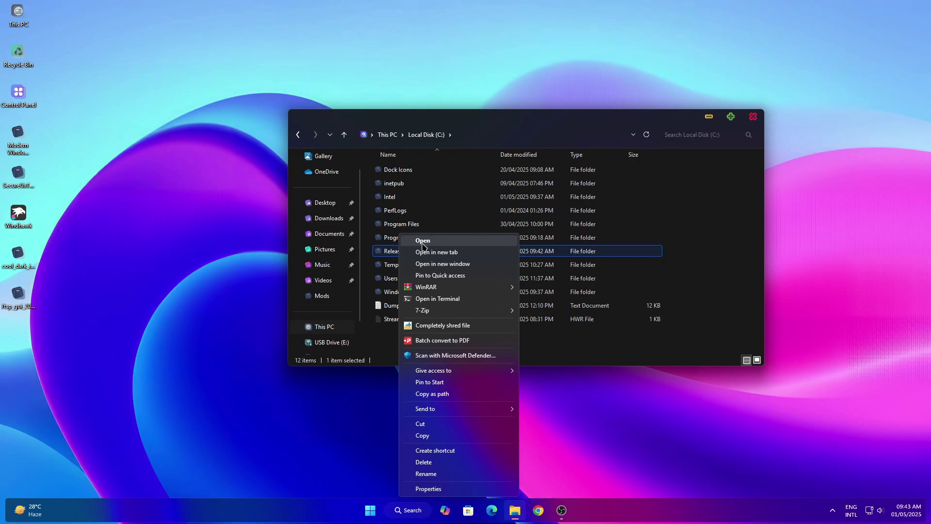
click(424, 248)
right_click(399, 173)
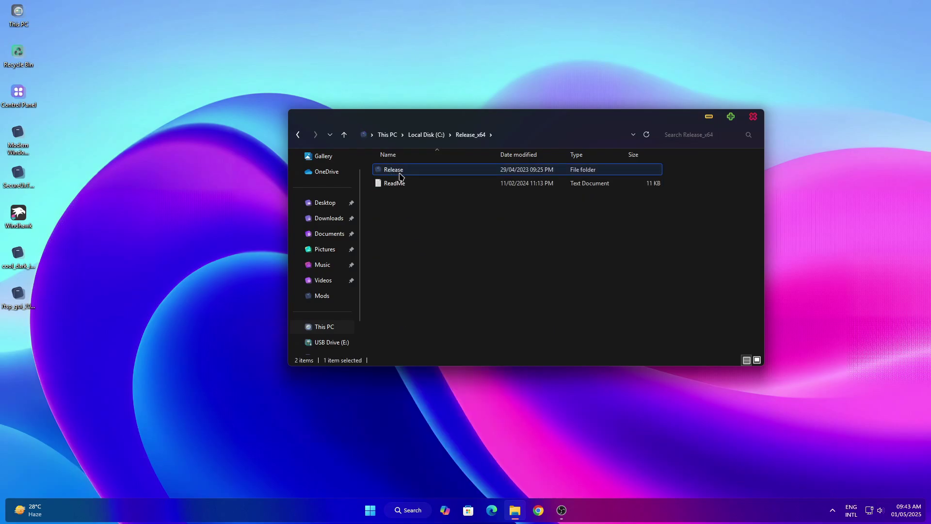
click(416, 184)
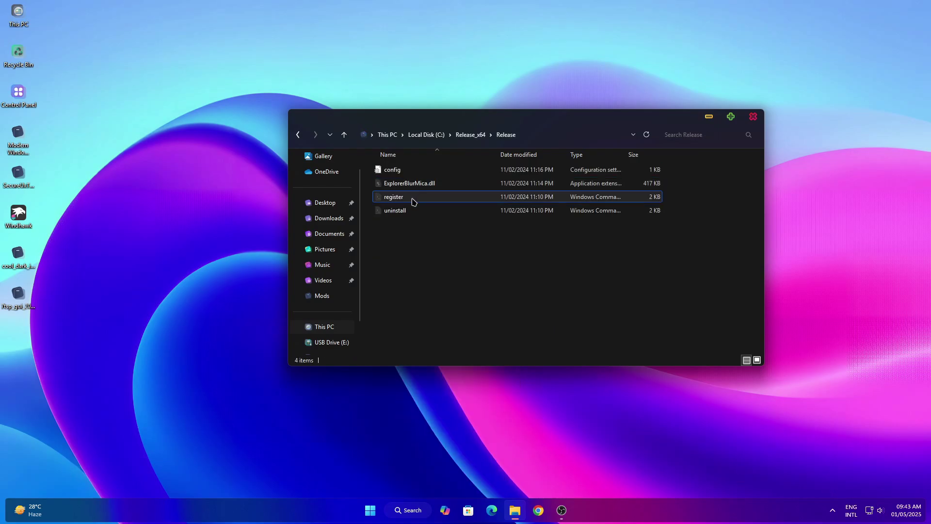
right_click(412, 200)
click(426, 205)
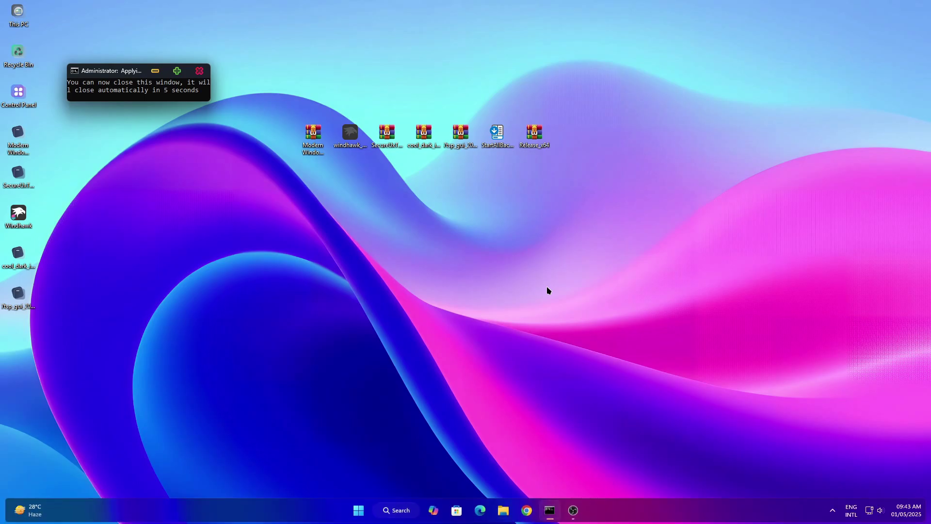
Browse from This PC to the C:\Release_x64\Release folder and open its config file.
right_click(15, 20)
click(35, 27)
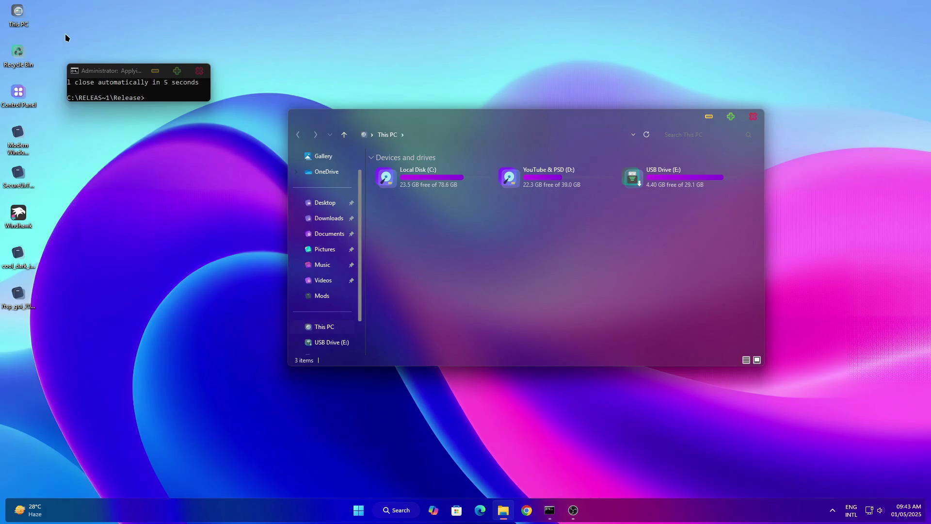
click(420, 181)
right_click(421, 181)
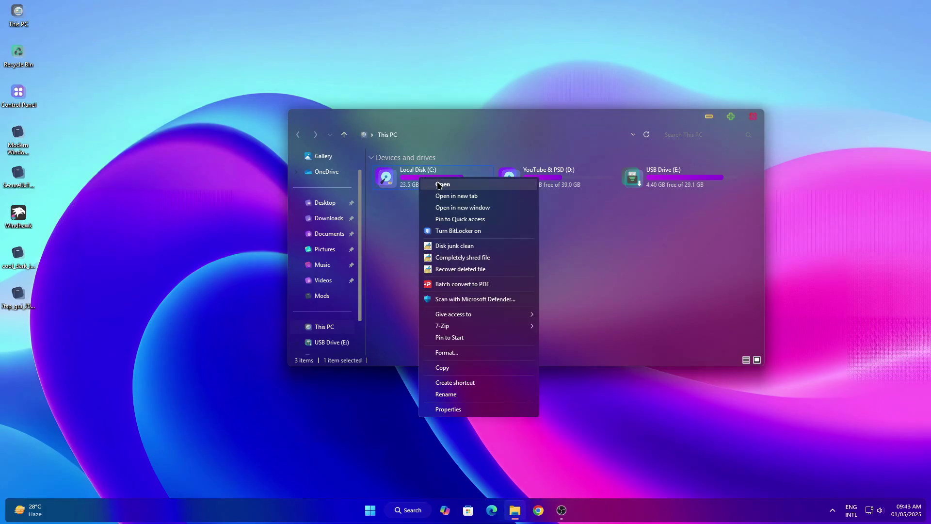
click(439, 184)
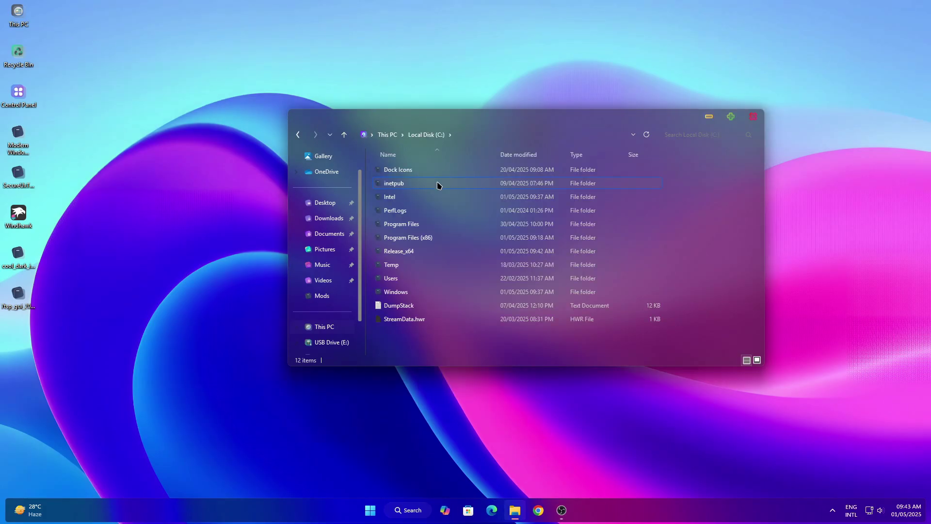
right_click(420, 252)
click(444, 241)
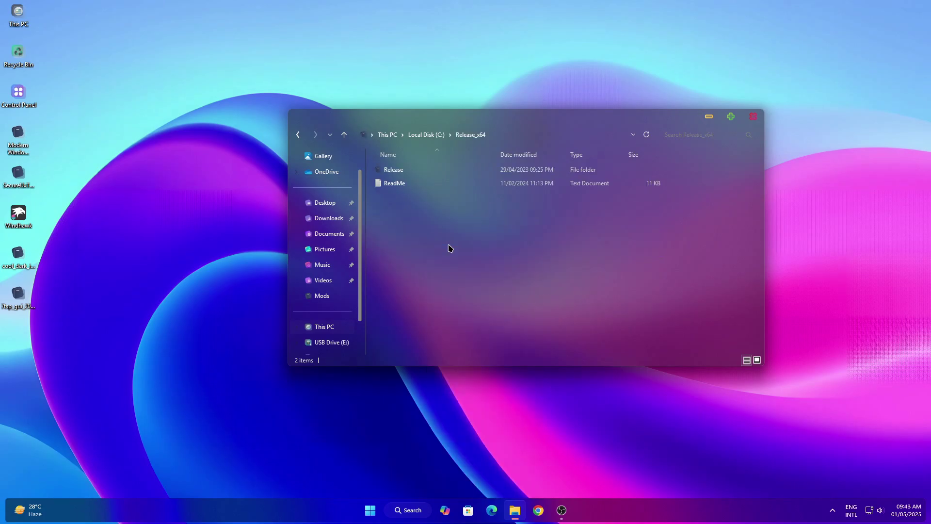
right_click(425, 173)
click(440, 180)
right_click(391, 174)
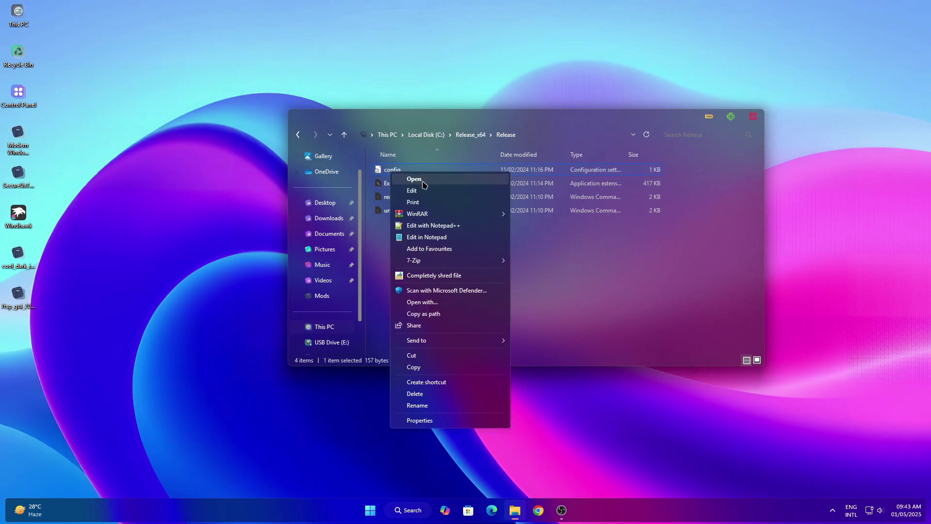
click(422, 180)
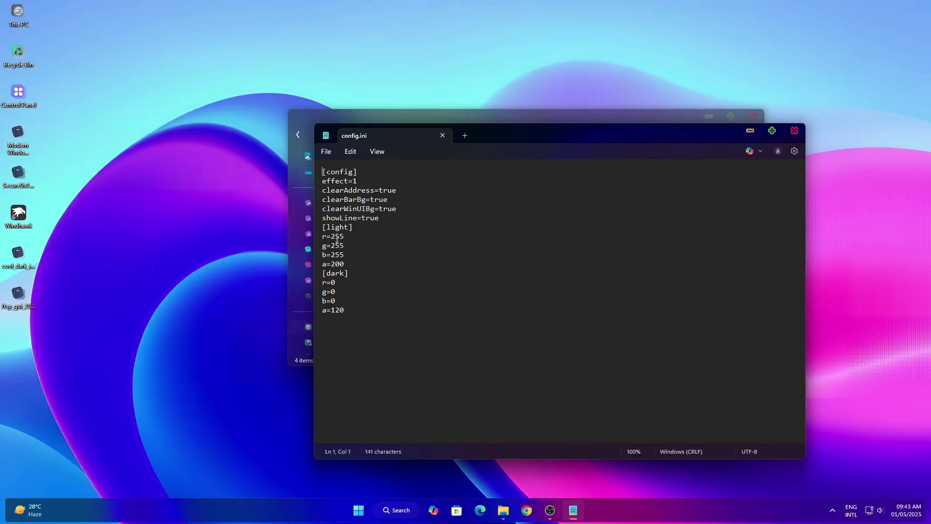
Set the [light] values in config.ini to r=287, g=250, b=150 and a=60.
drag(335, 237, 348, 236)
text(87)
drag(336, 246, 345, 245)
text(50)
drag(332, 255, 348, 255)
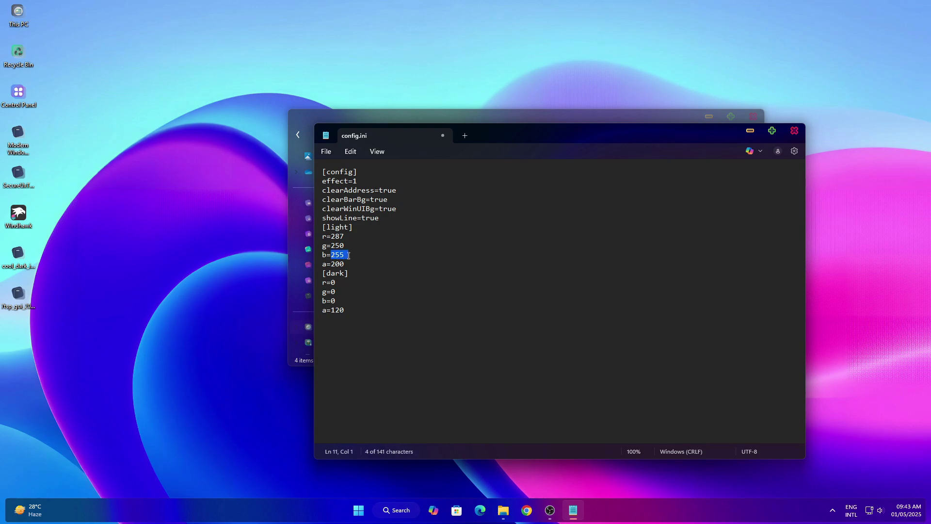
text(150)
drag(331, 264, 345, 263)
text(6)
Set the [dark] value a=60 in config.ini, save the file, and close it along with the folder window.
drag(332, 312, 353, 316)
text(6)
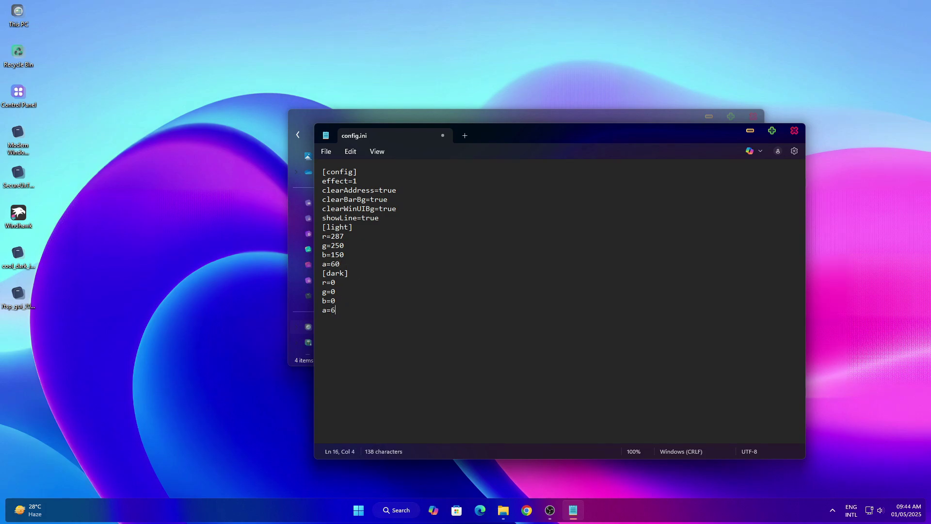
click(325, 151)
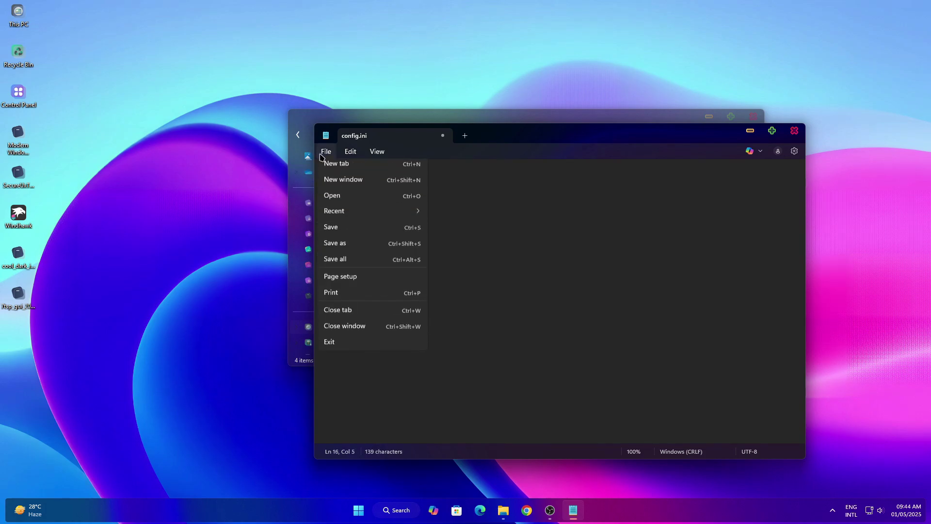
click(332, 231)
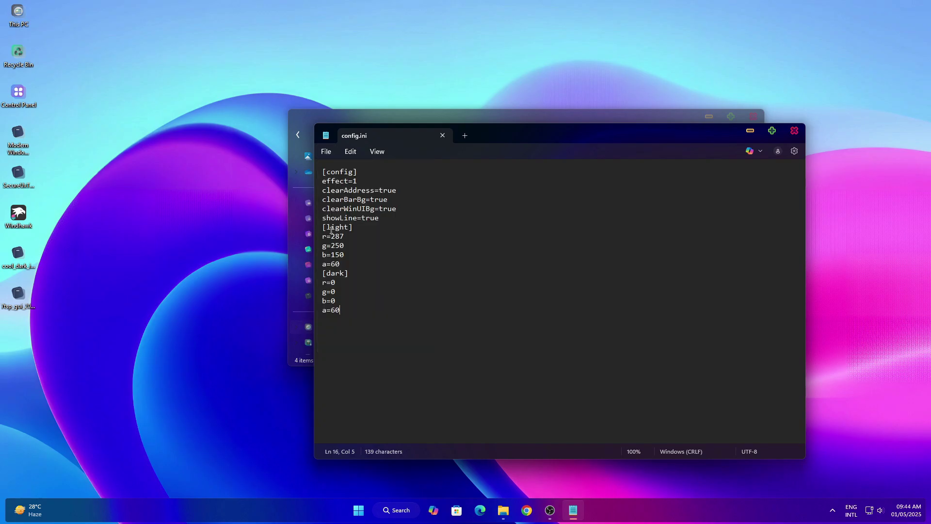
click(795, 131)
click(753, 117)
Open This PC, maximize its window to check the transparency effect, and open Local Disk (C:).
right_click(13, 15)
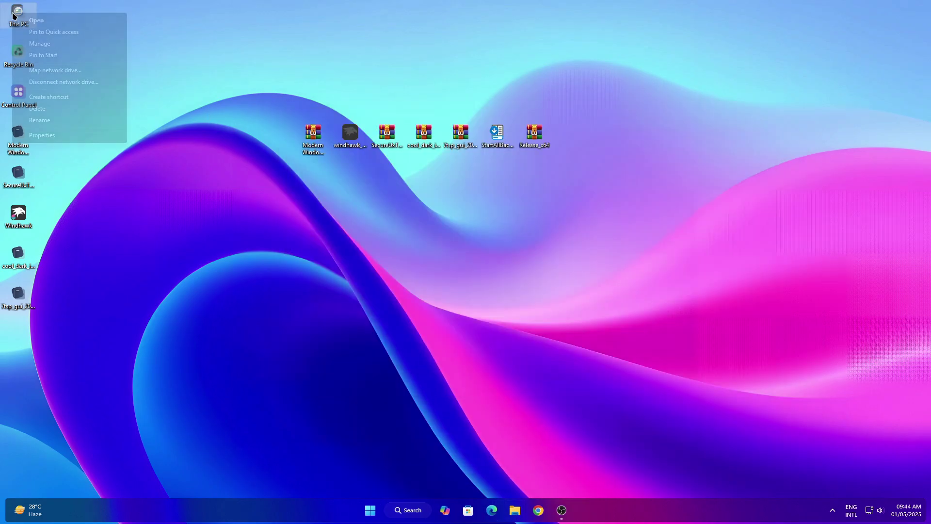
click(33, 21)
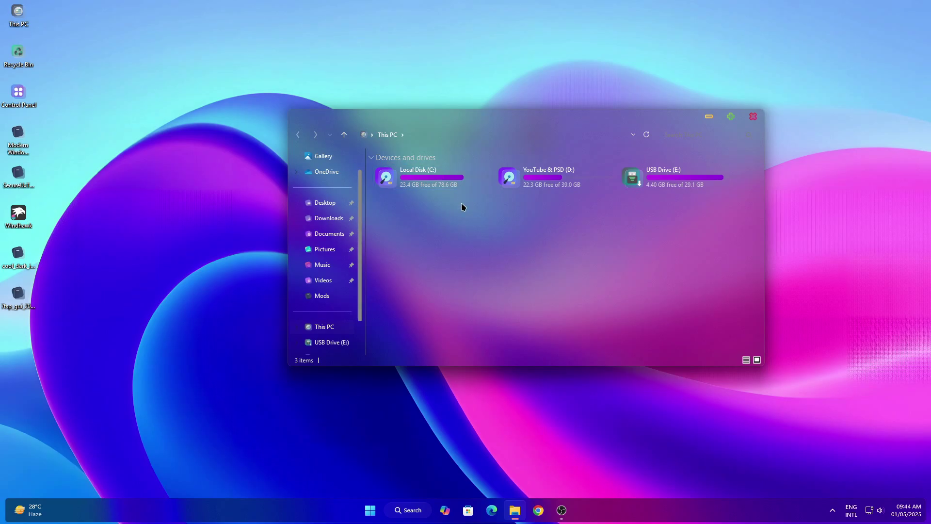
click(730, 117)
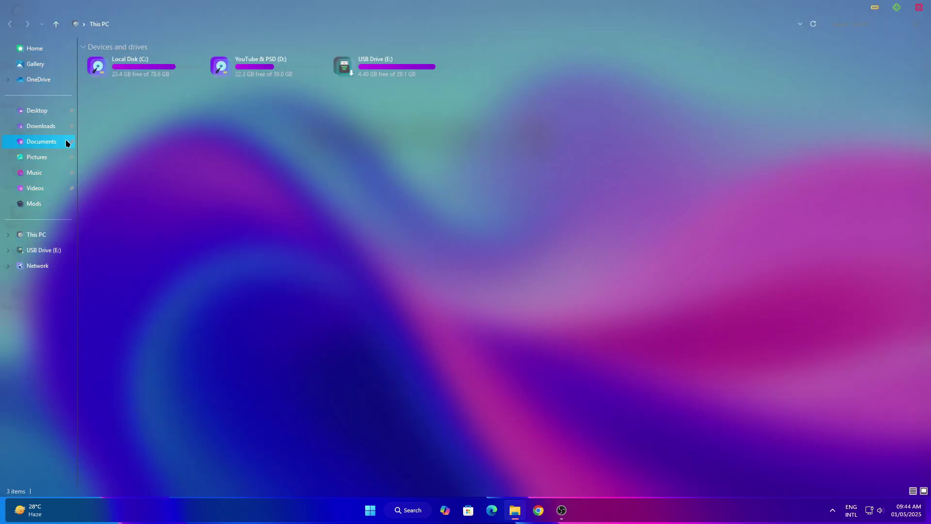
right_click(148, 71)
click(175, 75)
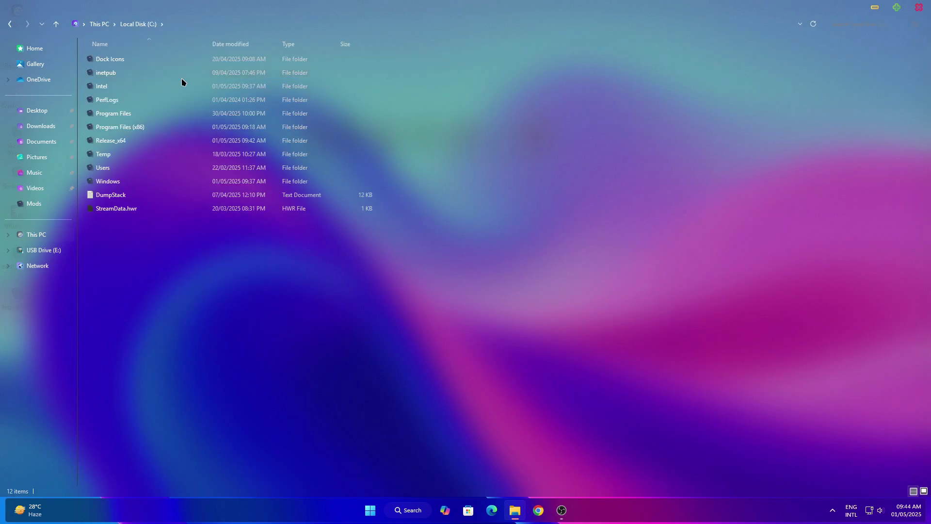
Show the contents of Local Disk (C:) as icons, and close the window after restoring its size.
right_click(566, 229)
mouse_move(589, 237)
click(694, 262)
double_click(262, 15)
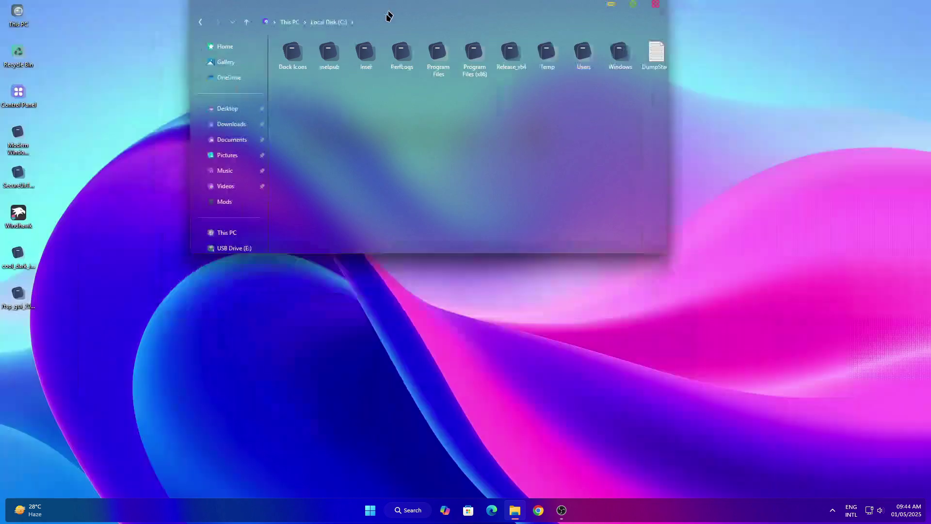
click(630, 45)
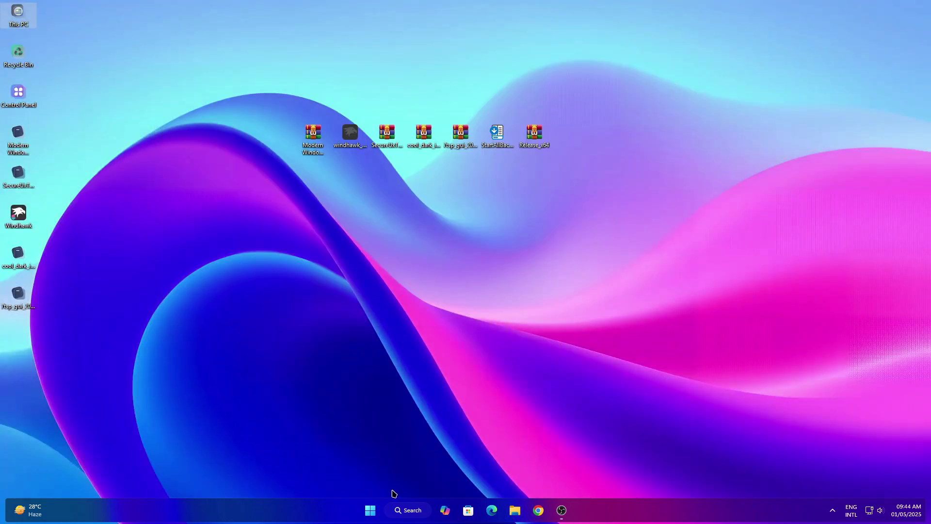
Open the Start menu, look through its app list, and close it.
click(370, 510)
scroll(286, 397, down, 3)
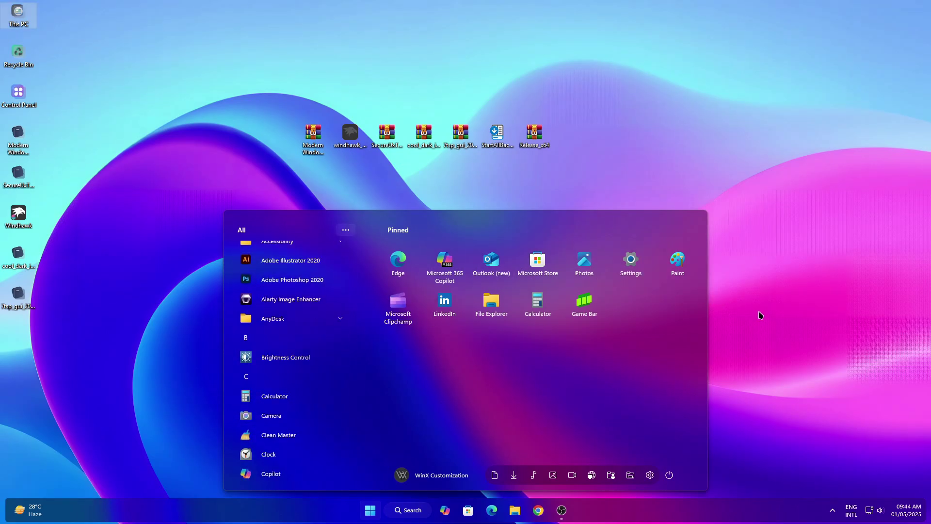
click(760, 315)
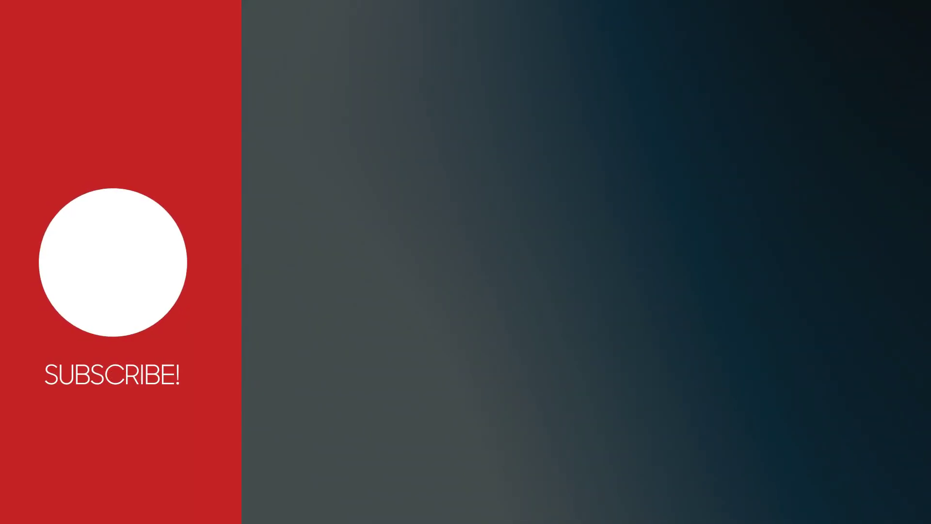